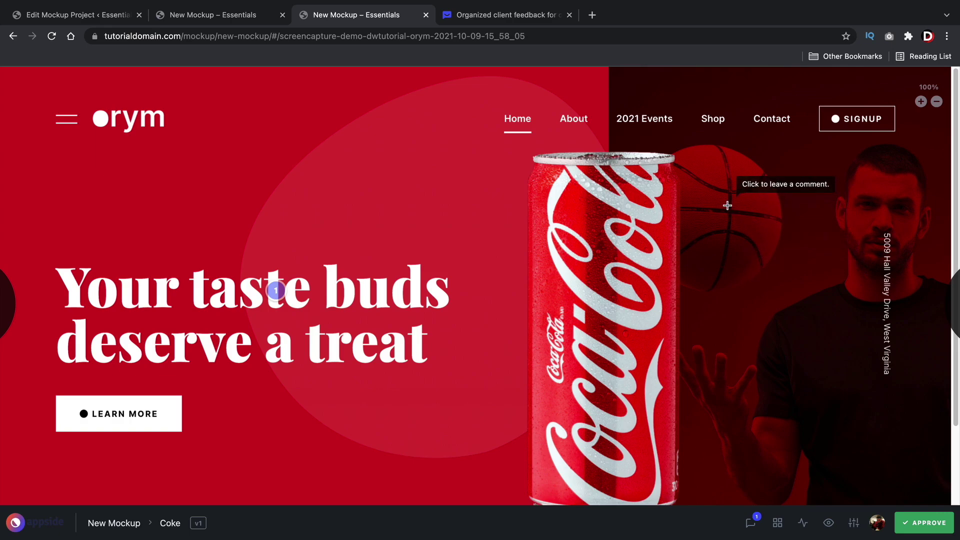
Add a 'Make Text Smaller' comment pin beside the Coke mockup headline.
{"action": "left_click", "coordinate": [416, 341]}
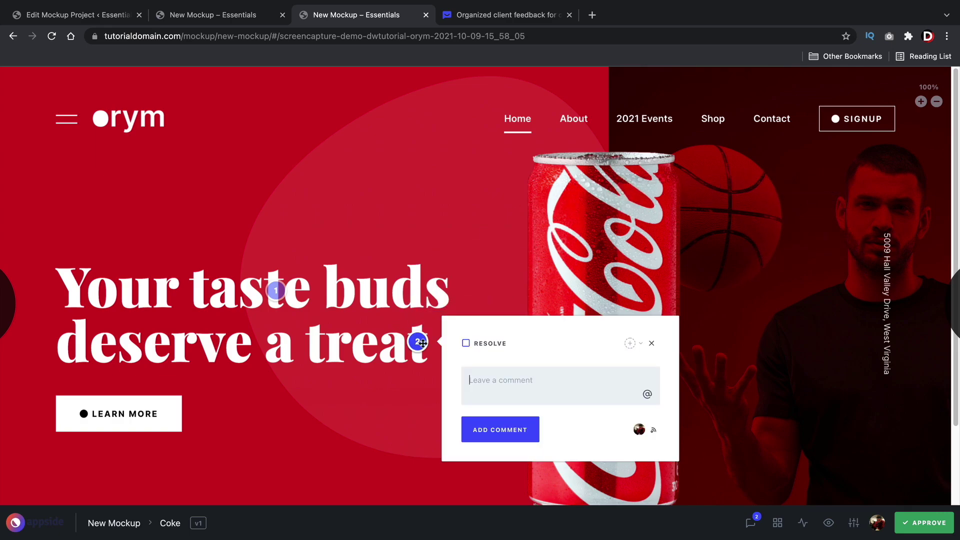
{"action": "type", "text": "Make Text Smaller"}
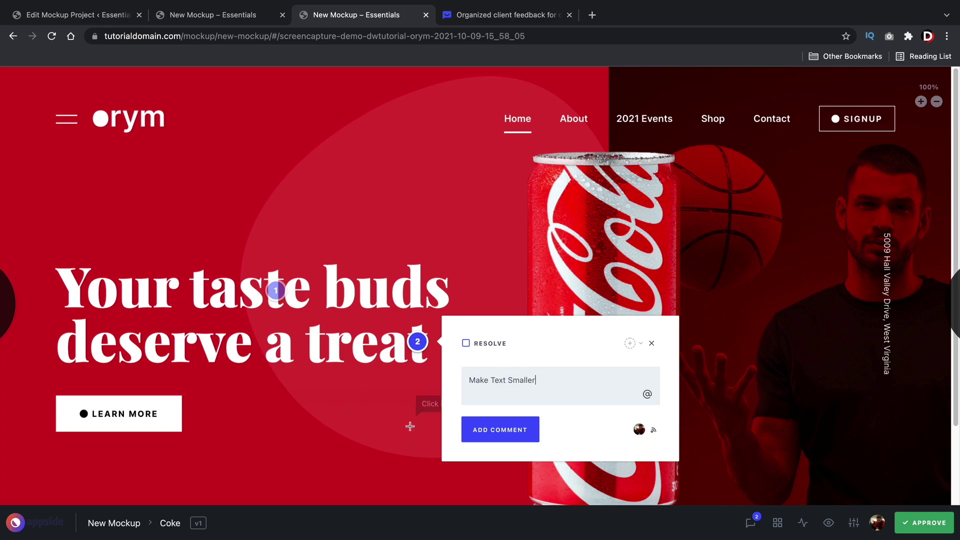
{"action": "left_click", "coordinate": [492, 431]}
{"action": "left_click", "coordinate": [652, 344]}
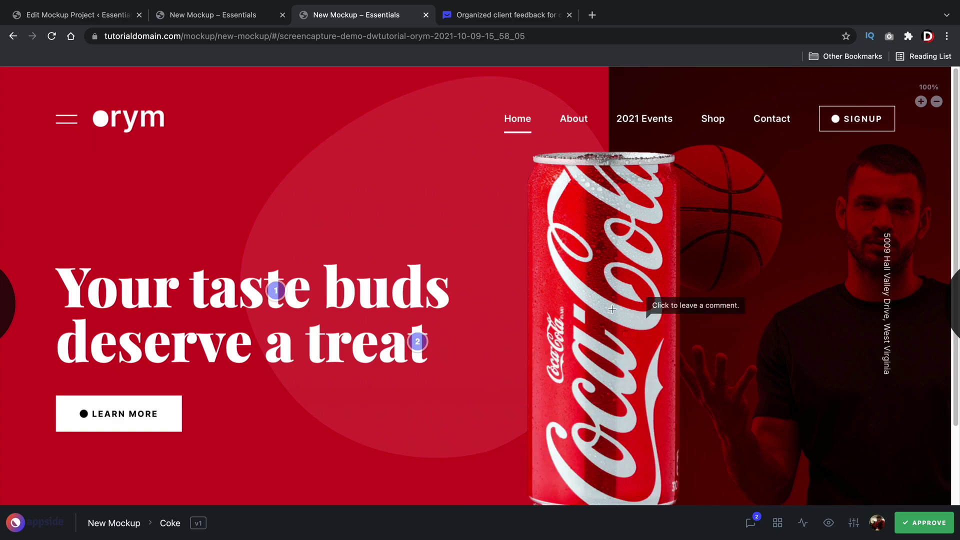
Post 'reduce backround to be more lighter' as a comment pinned above the headline.
{"action": "left_click", "coordinate": [141, 186]}
{"action": "left_click", "coordinate": [223, 221]}
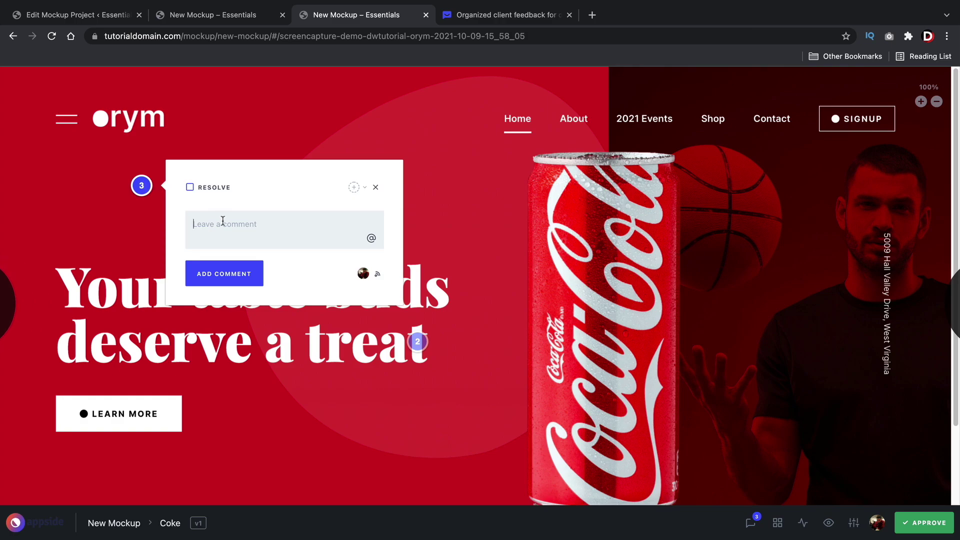
{"action": "type", "text": "reduce backround to be more lighter"}
{"action": "left_click", "coordinate": [213, 274]}
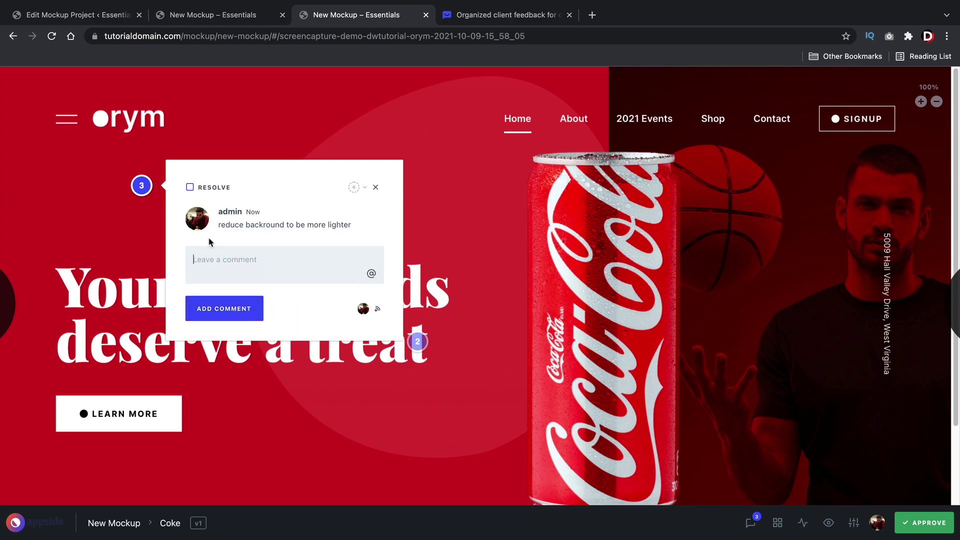
{"action": "left_click", "coordinate": [375, 188]}
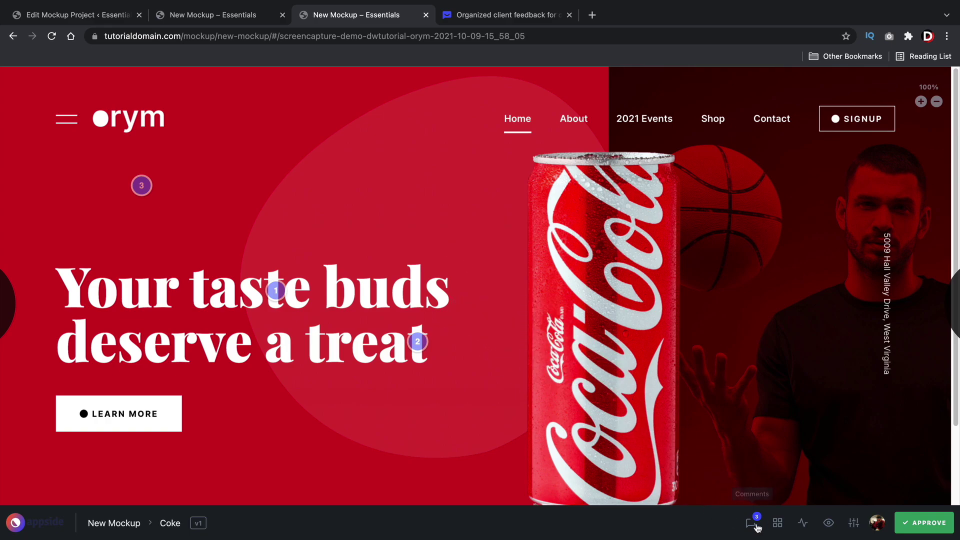
Open the Website WordPress mockup from the All Images gallery.
{"action": "left_click", "coordinate": [778, 522]}
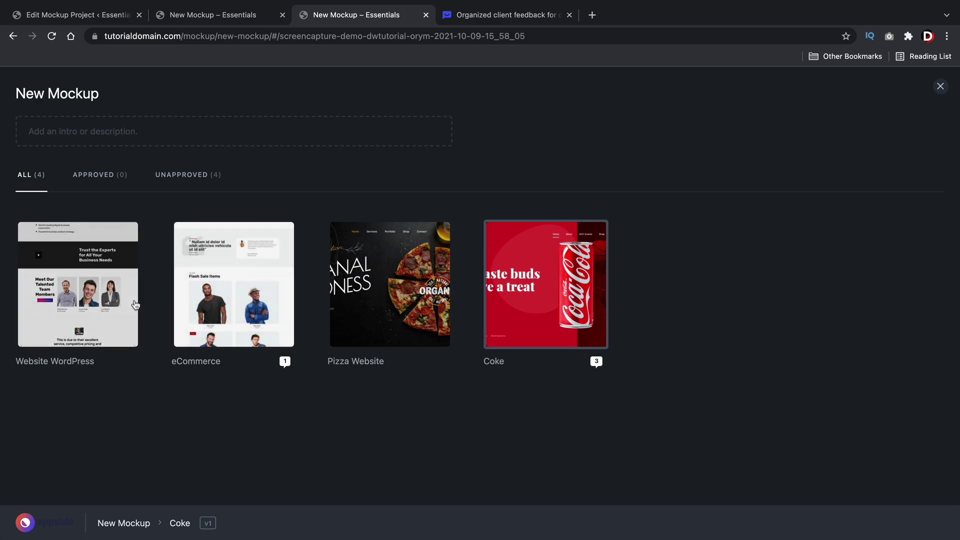
{"action": "left_click", "coordinate": [79, 291]}
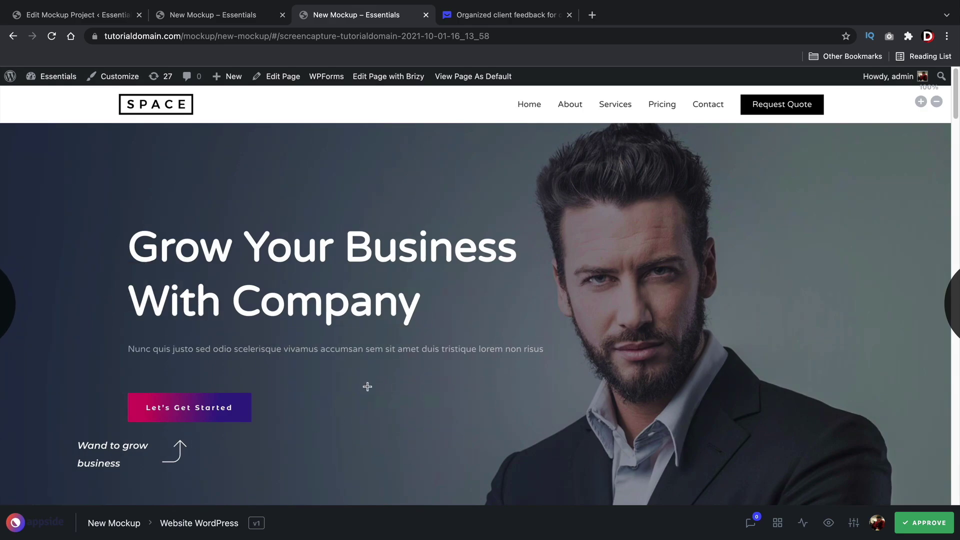
{"action": "scroll", "coordinate": [441, 384], "scroll_direction": "down", "scroll_amount": 1}
{"action": "scroll", "coordinate": [441, 387], "scroll_direction": "down", "scroll_amount": 8}
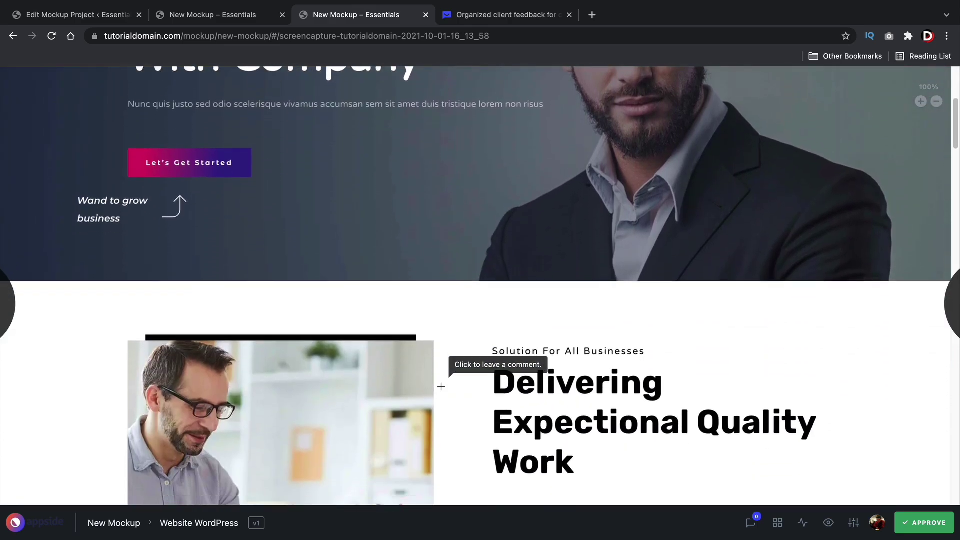
{"action": "scroll", "coordinate": [441, 386], "scroll_direction": "up", "scroll_amount": 9}
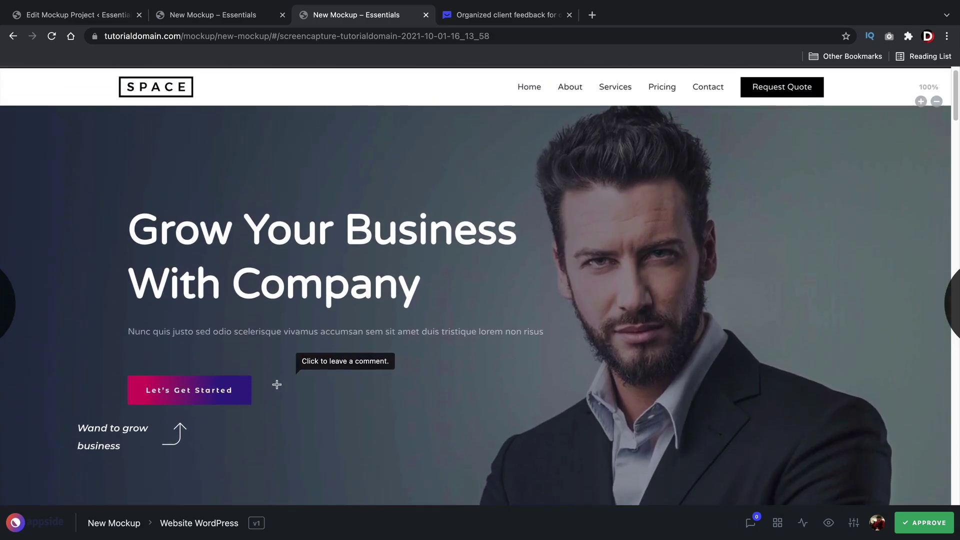
Comment 'take off gradient' on the first Let's Get Started button.
{"action": "left_click", "coordinate": [234, 384]}
{"action": "type", "text": "take off t"}
{"action": "key", "text": "BackSpace"}
{"action": "type", "text": "gradient"}
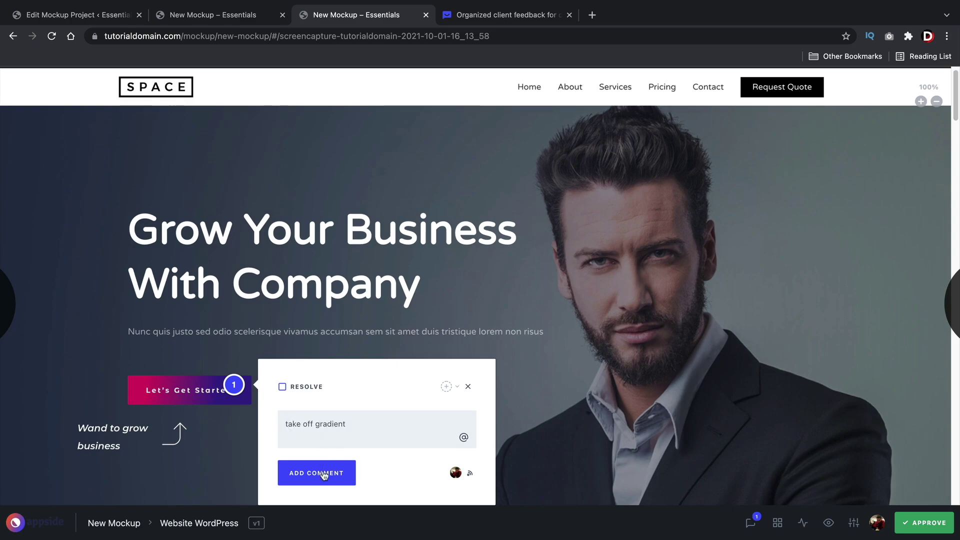
{"action": "left_click", "coordinate": [321, 473]}
{"action": "scroll", "coordinate": [515, 209], "scroll_direction": "down", "scroll_amount": 2}
{"action": "left_click", "coordinate": [468, 283]}
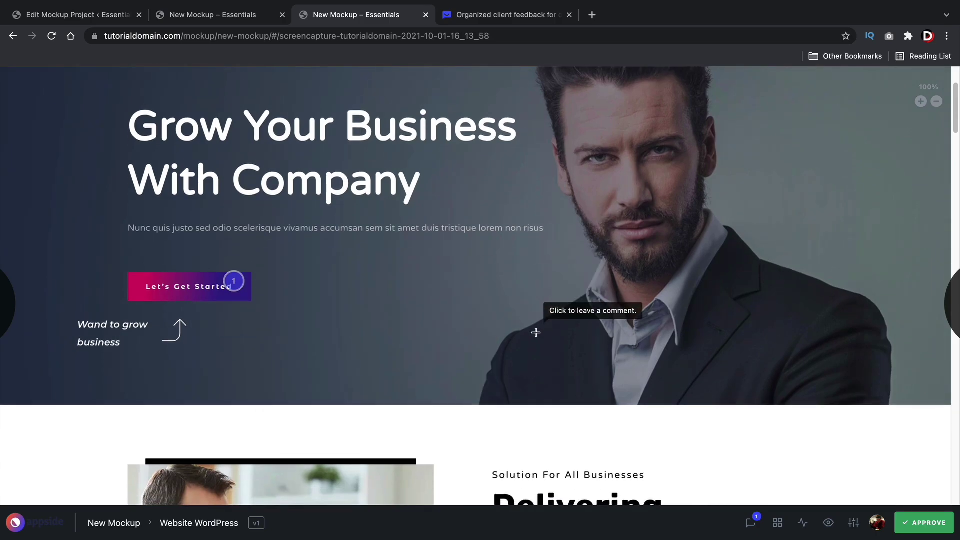
Start a comment pin on the woman's photo, then discard it empty.
{"action": "scroll", "coordinate": [536, 333], "scroll_direction": "down", "scroll_amount": 10}
{"action": "scroll", "coordinate": [536, 333], "scroll_direction": "down", "scroll_amount": 4}
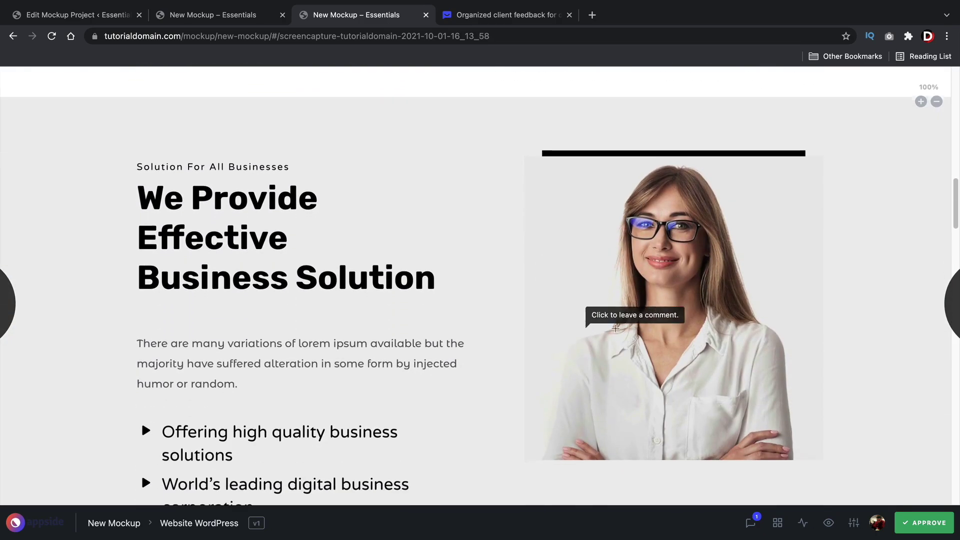
{"action": "left_click", "coordinate": [662, 278]}
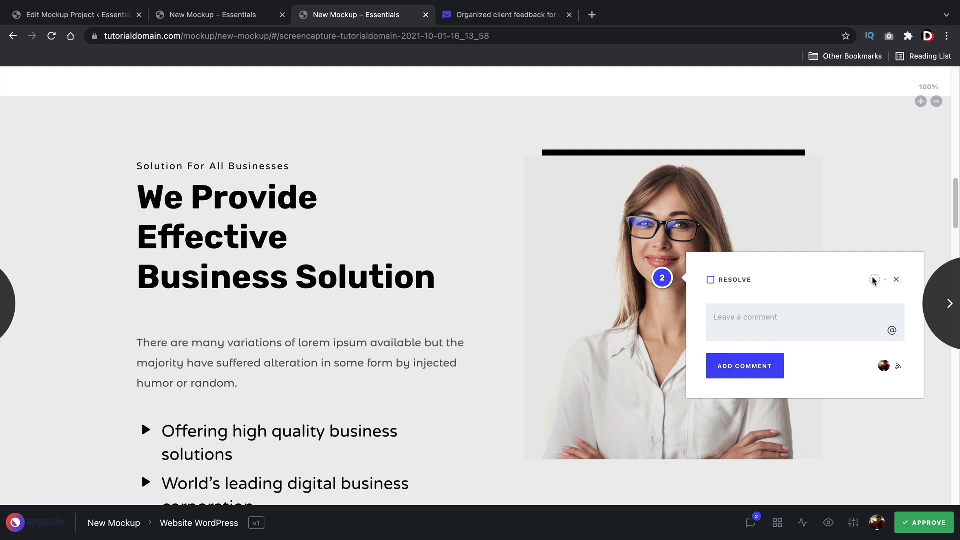
{"action": "left_click", "coordinate": [896, 280]}
Comment 'graidnet color go away' on the team section's Let's Get Started button.
{"action": "scroll", "coordinate": [522, 199], "scroll_direction": "down", "scroll_amount": 1}
{"action": "scroll", "coordinate": [522, 199], "scroll_direction": "down", "scroll_amount": 15}
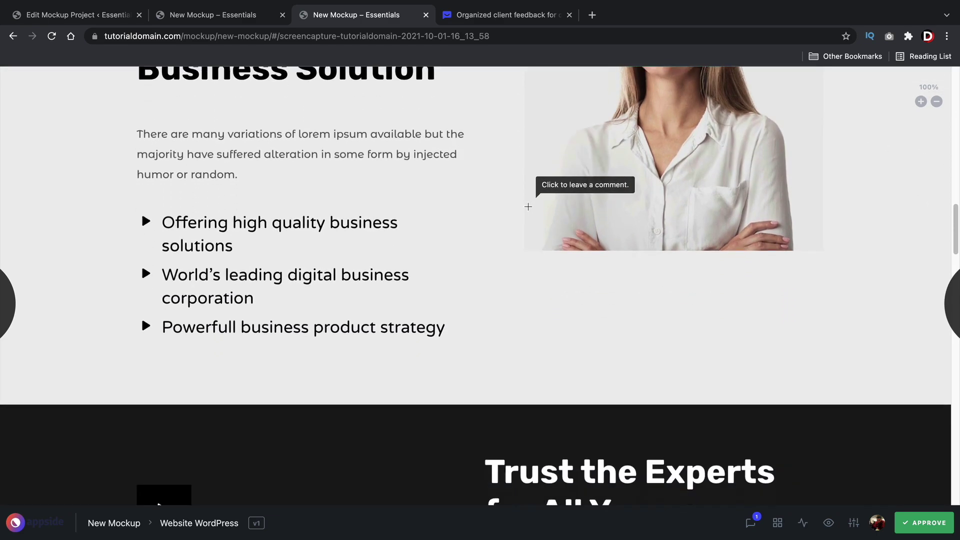
{"action": "scroll", "coordinate": [525, 205], "scroll_direction": "down", "scroll_amount": 1}
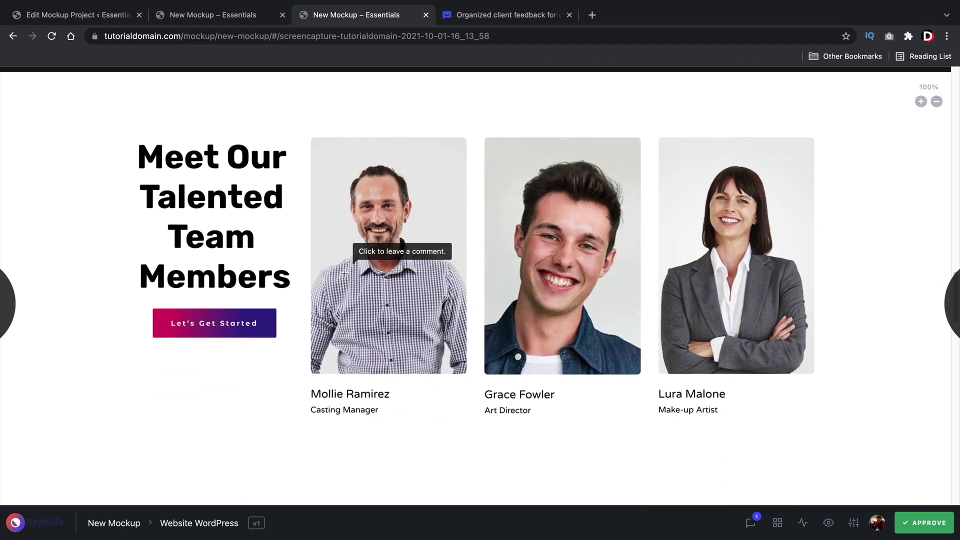
{"action": "left_click", "coordinate": [222, 332]}
{"action": "type", "text": "g"}
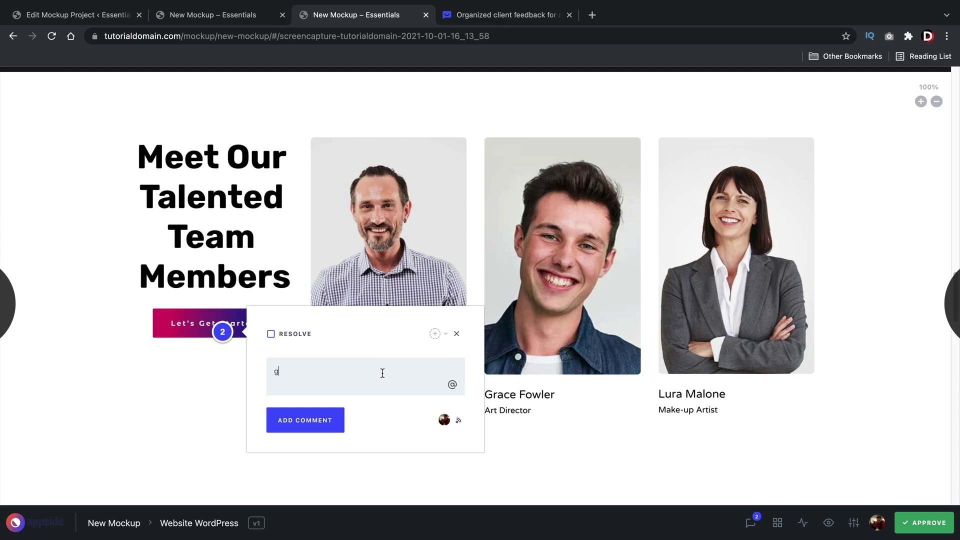
{"action": "type", "text": "raidnet color go away"}
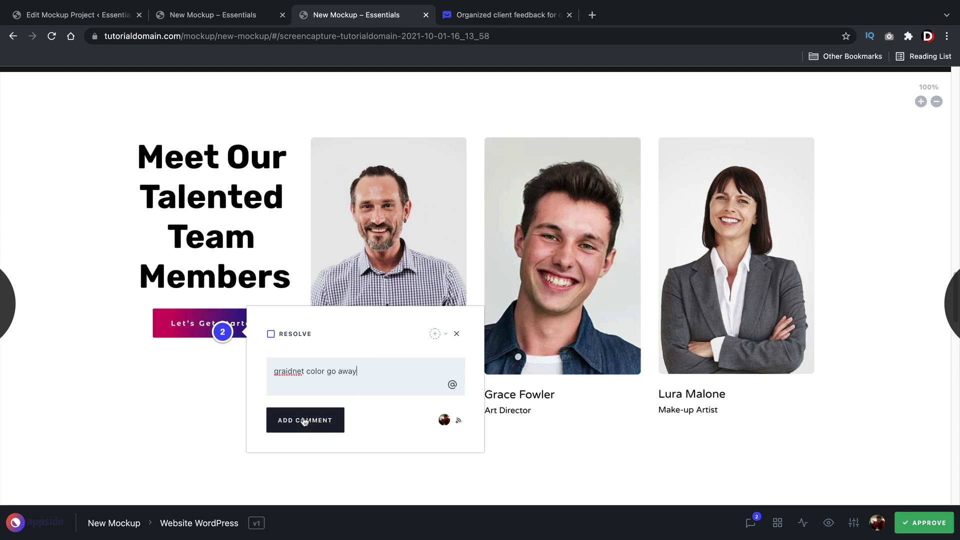
{"action": "left_click", "coordinate": [303, 421]}
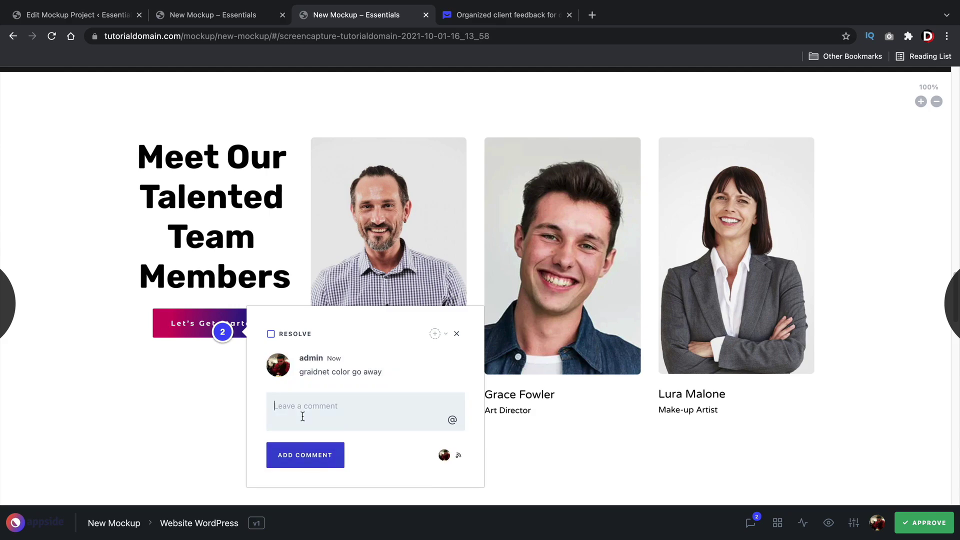
{"action": "left_click", "coordinate": [456, 333]}
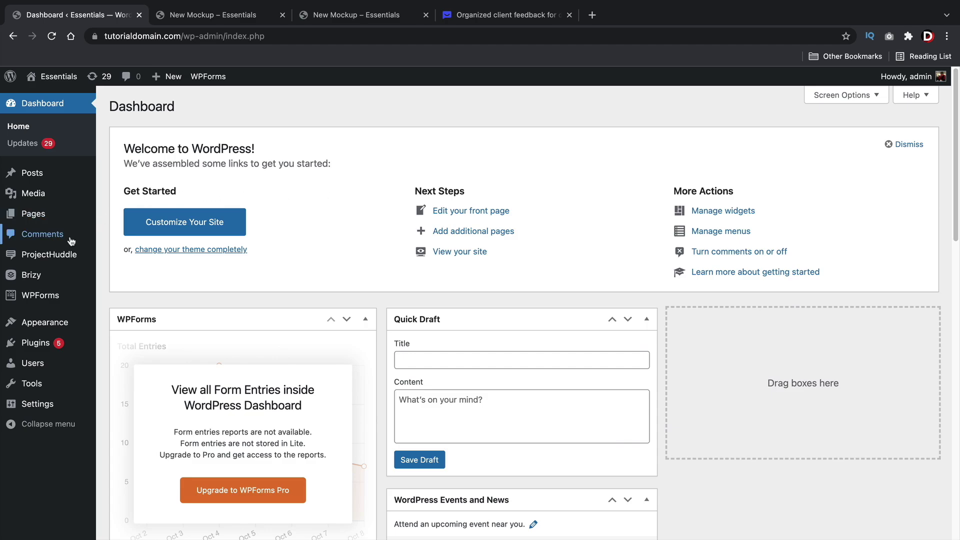
Review the ProjectHuddle tasks Overview, then list the Client Website and Essentials websites.
{"action": "mouse_move", "coordinate": [64, 257]}
{"action": "left_click", "coordinate": [118, 258]}
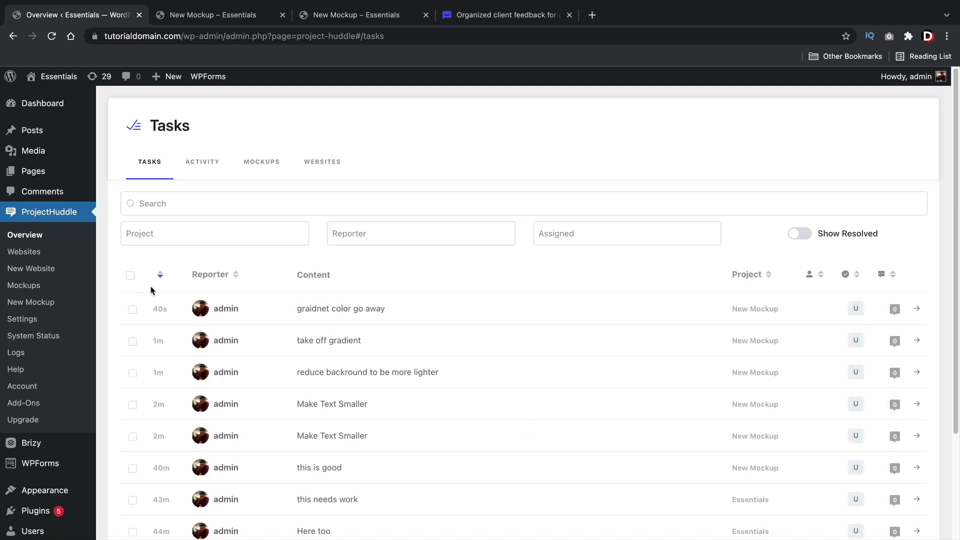
{"action": "scroll", "coordinate": [347, 345], "scroll_direction": "down", "scroll_amount": 3}
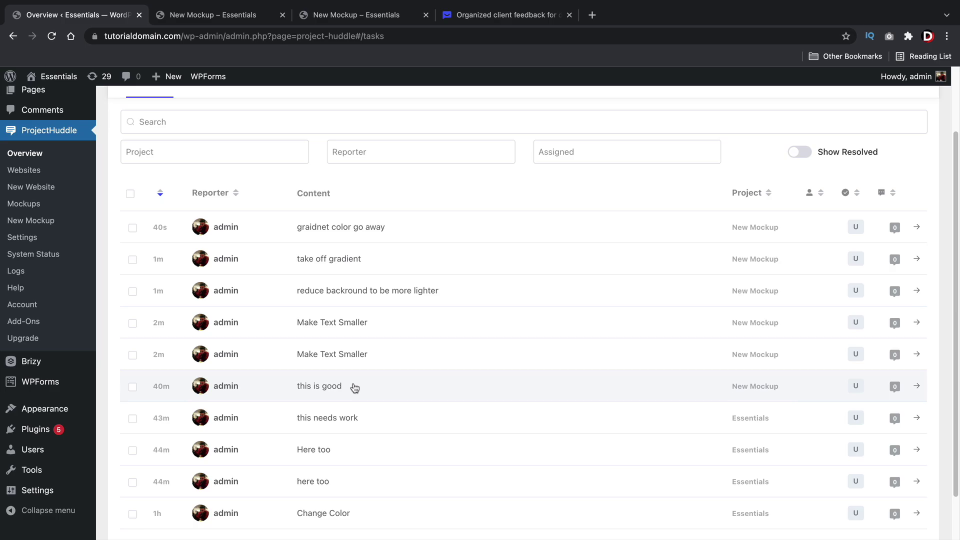
{"action": "scroll", "coordinate": [355, 387], "scroll_direction": "up", "scroll_amount": 3}
{"action": "left_click", "coordinate": [33, 253]}
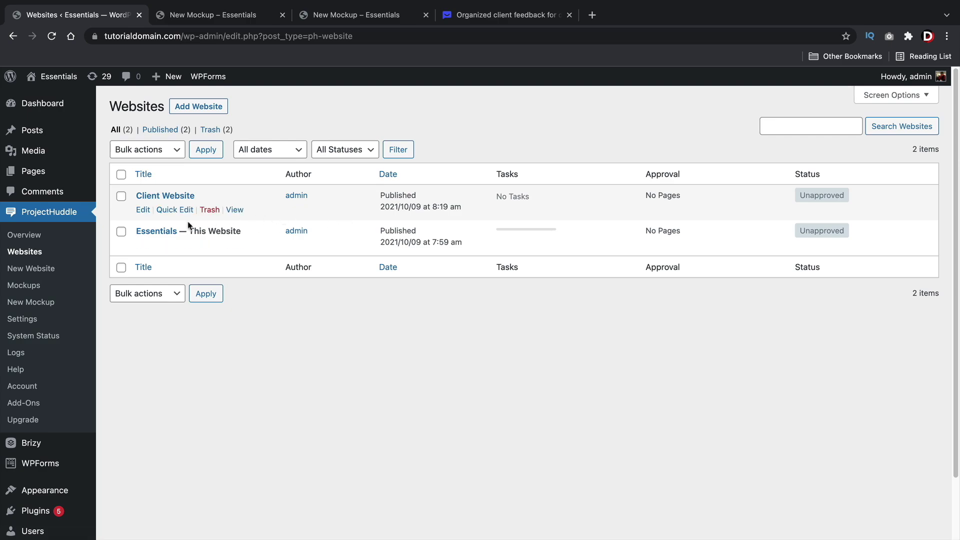
Inspect Client Website's Pages, Settings and Tasks tabs, then view the ProjectHuddle tasks Overview.
{"action": "left_click", "coordinate": [142, 210]}
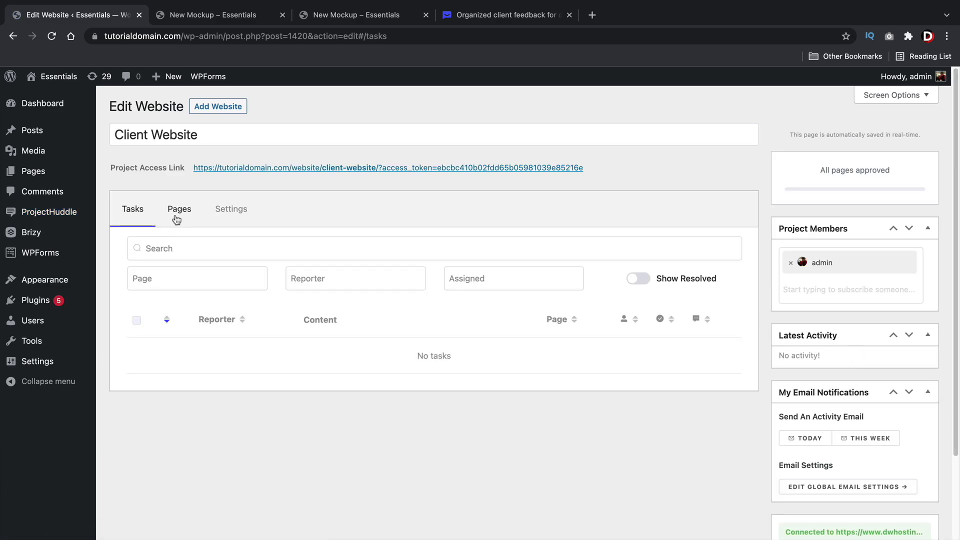
{"action": "left_click", "coordinate": [181, 216]}
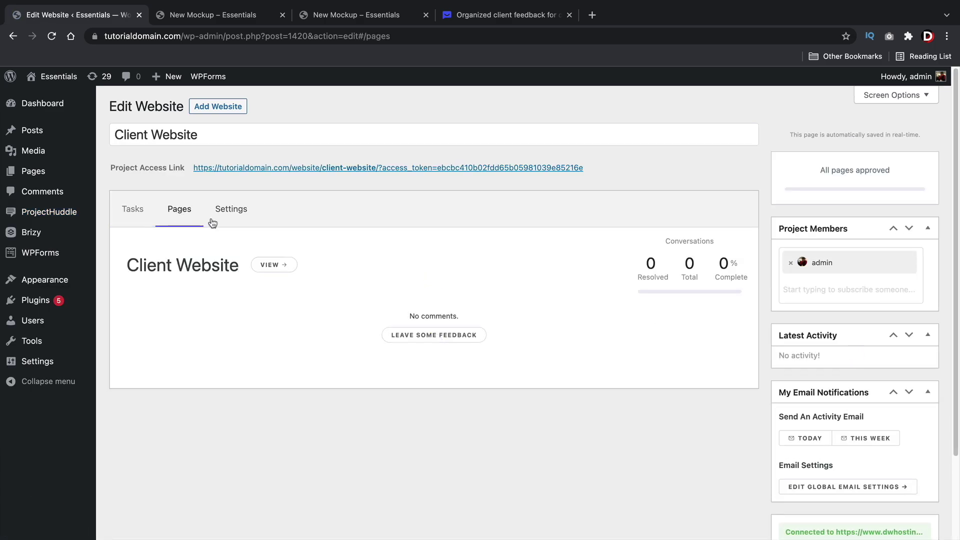
{"action": "left_click", "coordinate": [226, 207]}
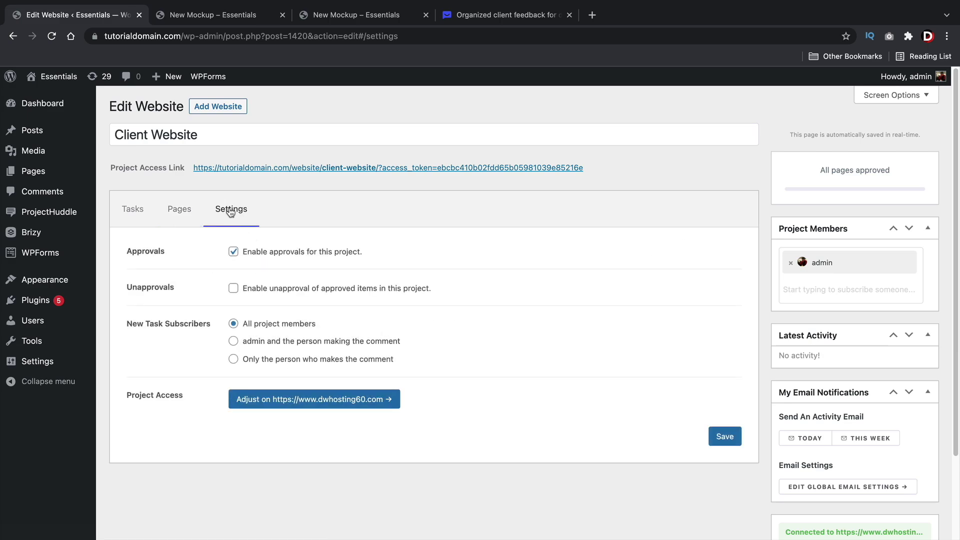
{"action": "left_click", "coordinate": [135, 213]}
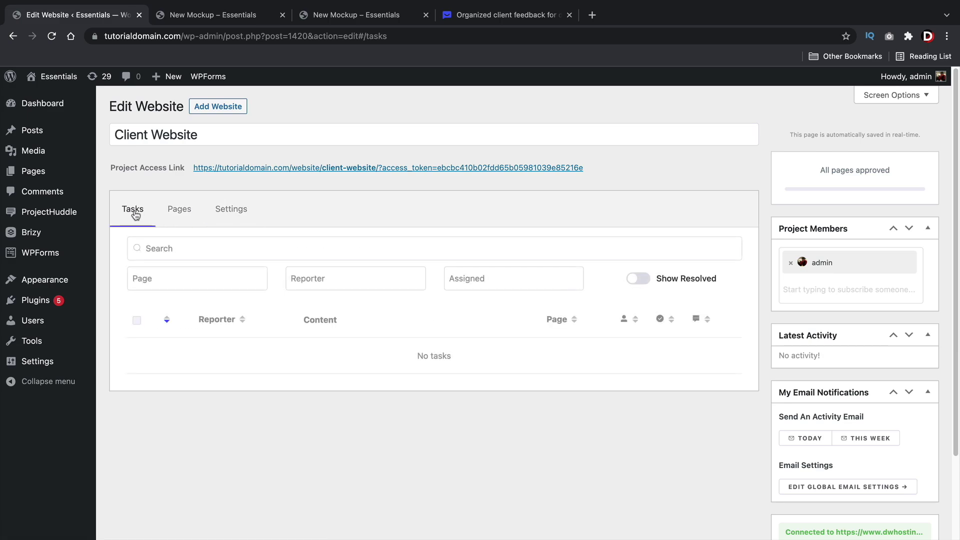
{"action": "mouse_move", "coordinate": [80, 213]}
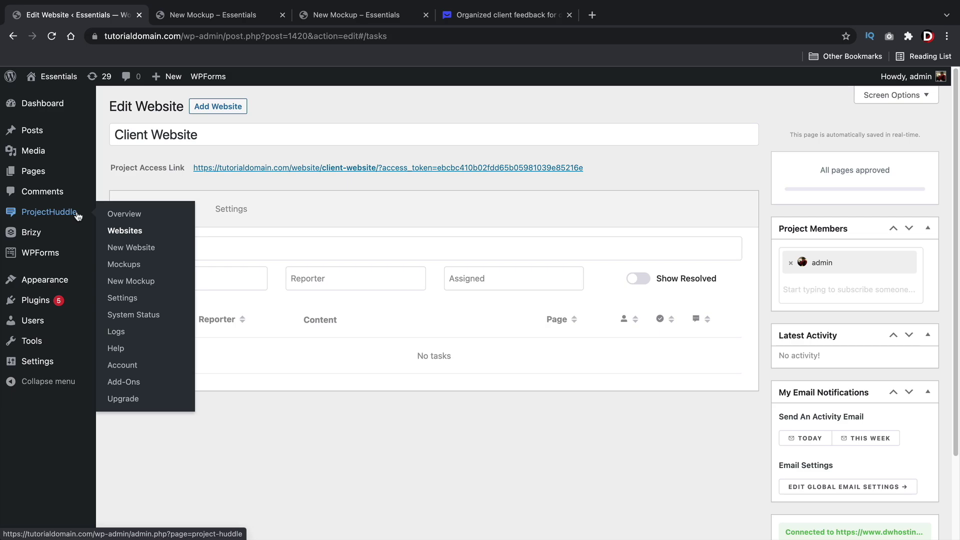
{"action": "left_click", "coordinate": [118, 215]}
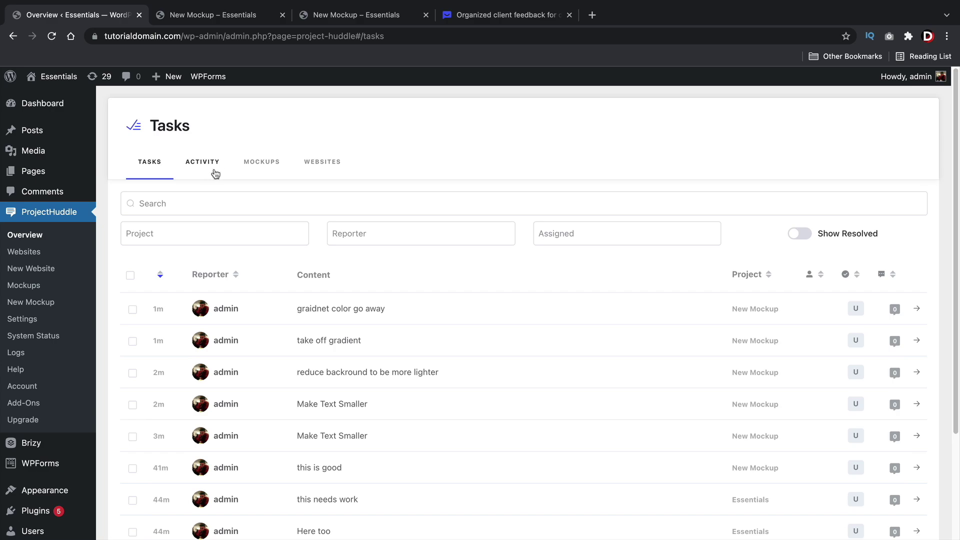
Open the Add New Website setup page, then return to the Website WordPress mockup.
{"action": "left_click", "coordinate": [46, 269]}
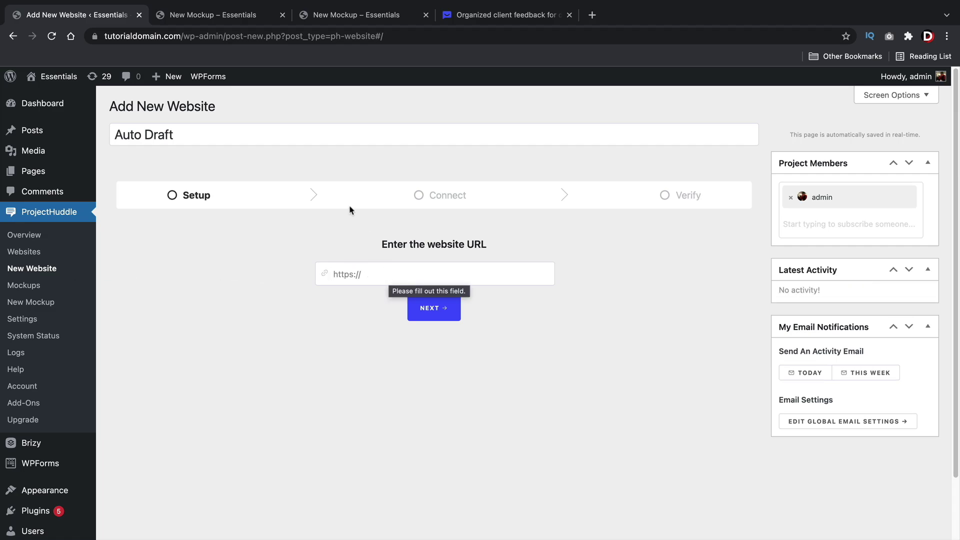
{"action": "left_click", "coordinate": [229, 16]}
{"action": "left_click", "coordinate": [331, 15]}
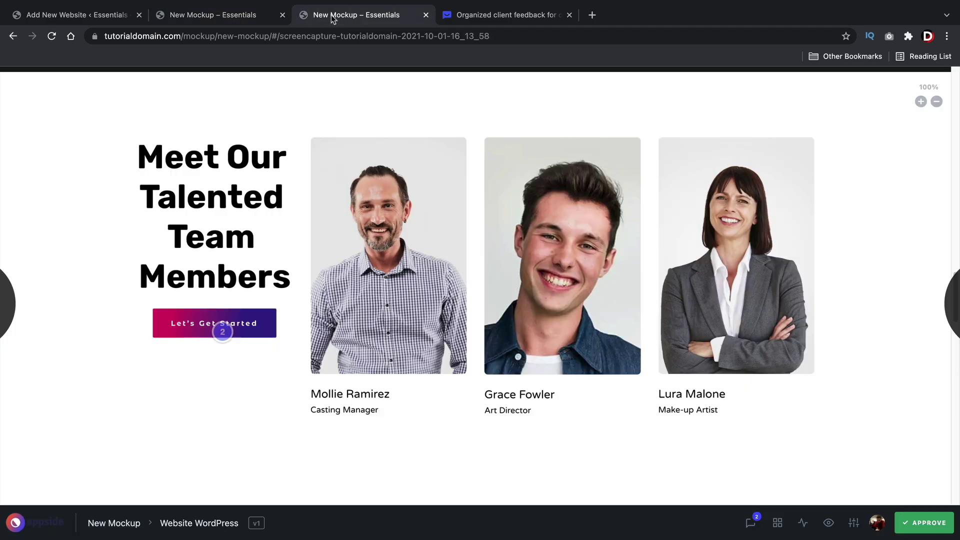
{"action": "left_click", "coordinate": [216, 18]}
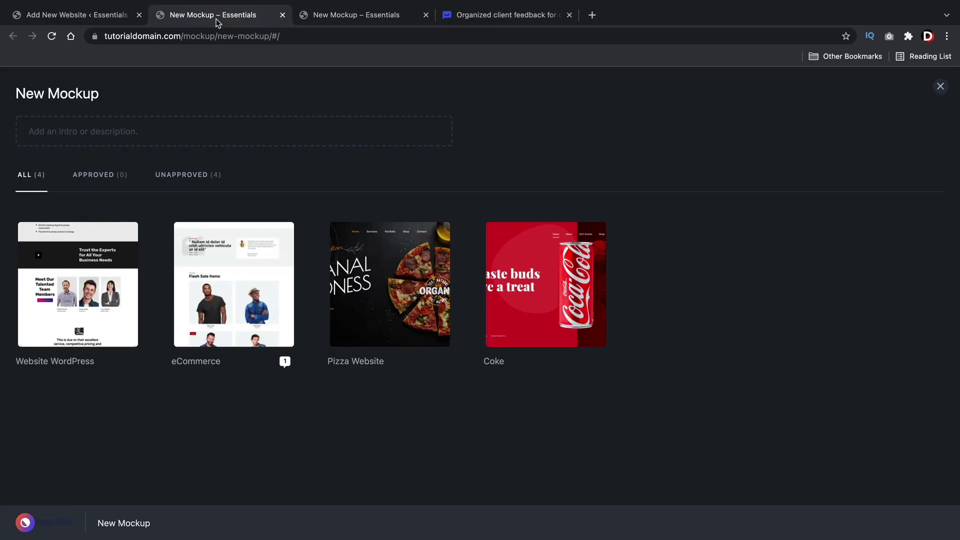
{"action": "left_click", "coordinate": [99, 17]}
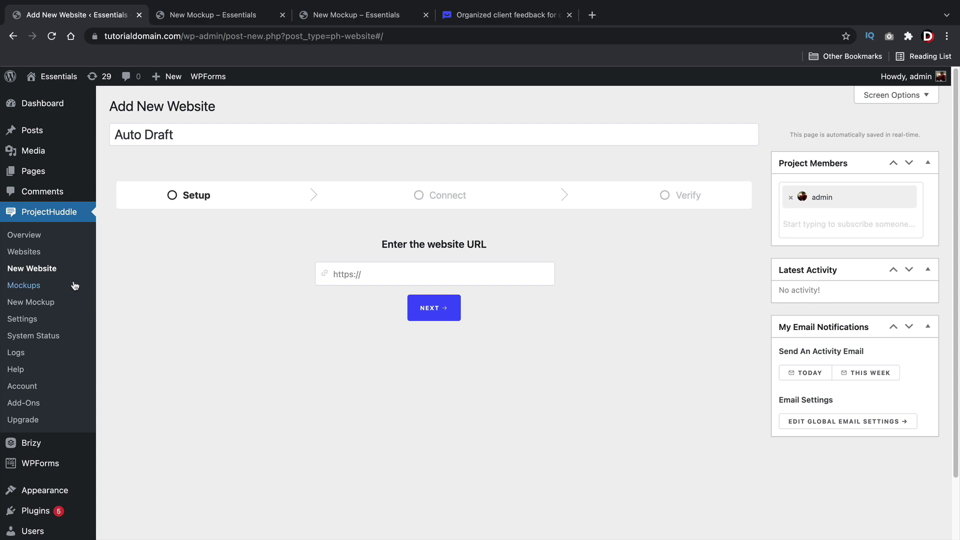
Open New Mockup from the Mockups list and review its four images and comment activity.
{"action": "left_click", "coordinate": [32, 290]}
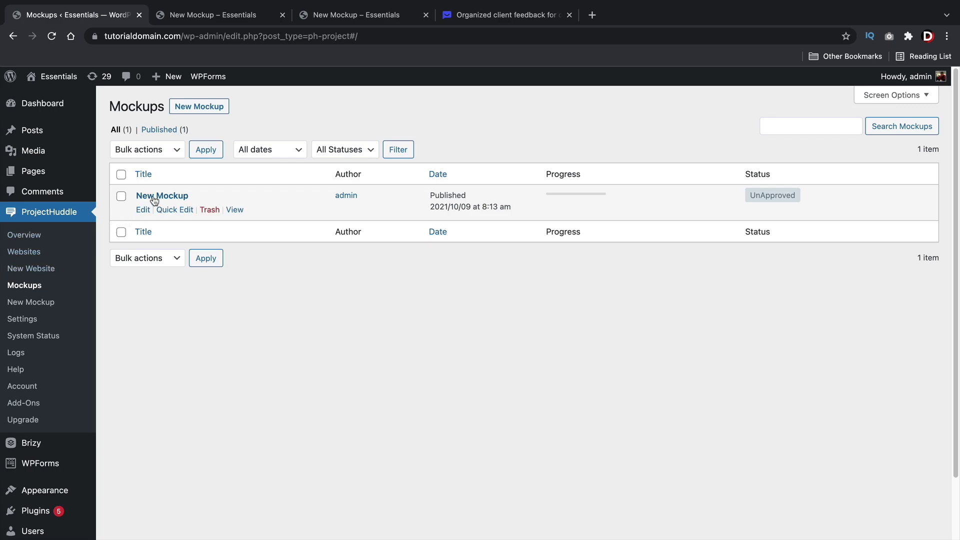
{"action": "left_click", "coordinate": [171, 197]}
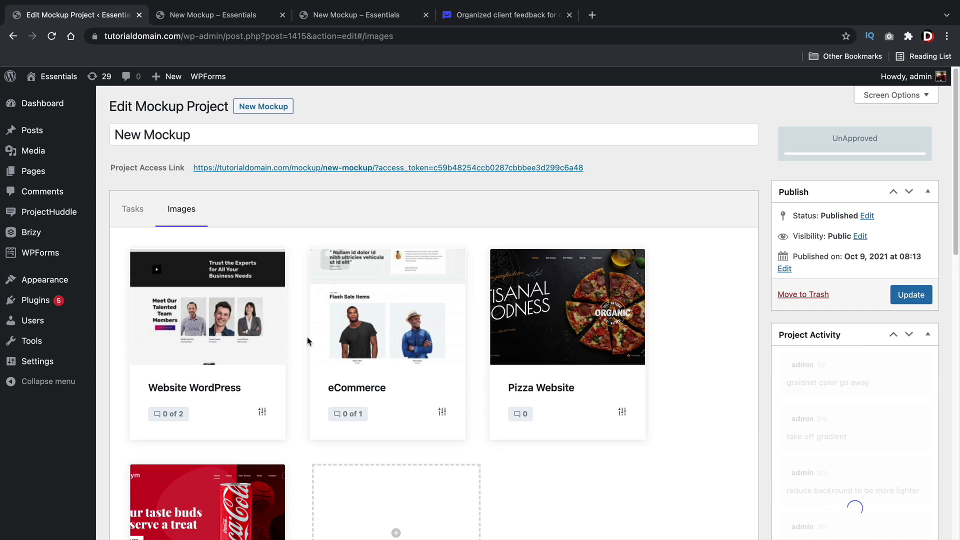
{"action": "scroll", "coordinate": [306, 339], "scroll_direction": "down", "scroll_amount": 2}
{"action": "scroll", "coordinate": [307, 340], "scroll_direction": "down", "scroll_amount": 1}
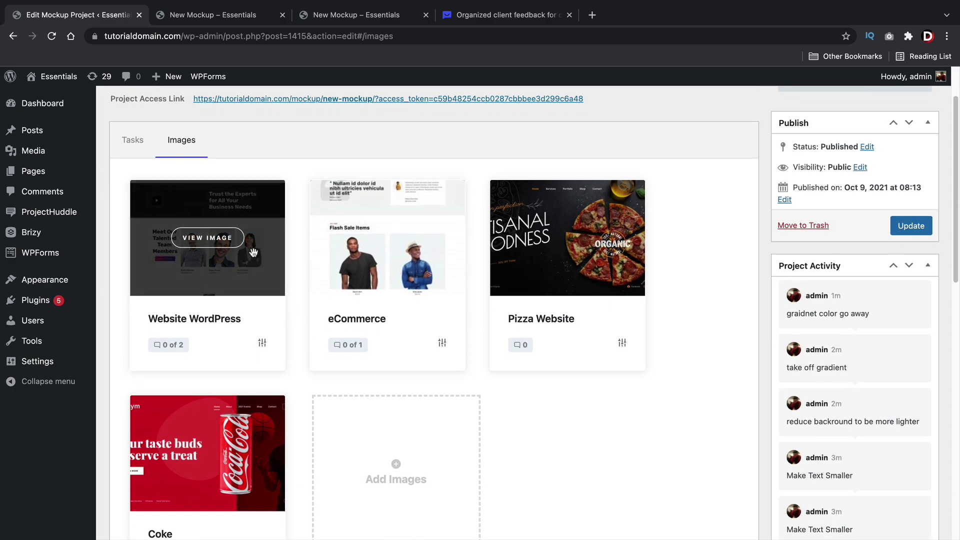
{"action": "mouse_move", "coordinate": [419, 261]}
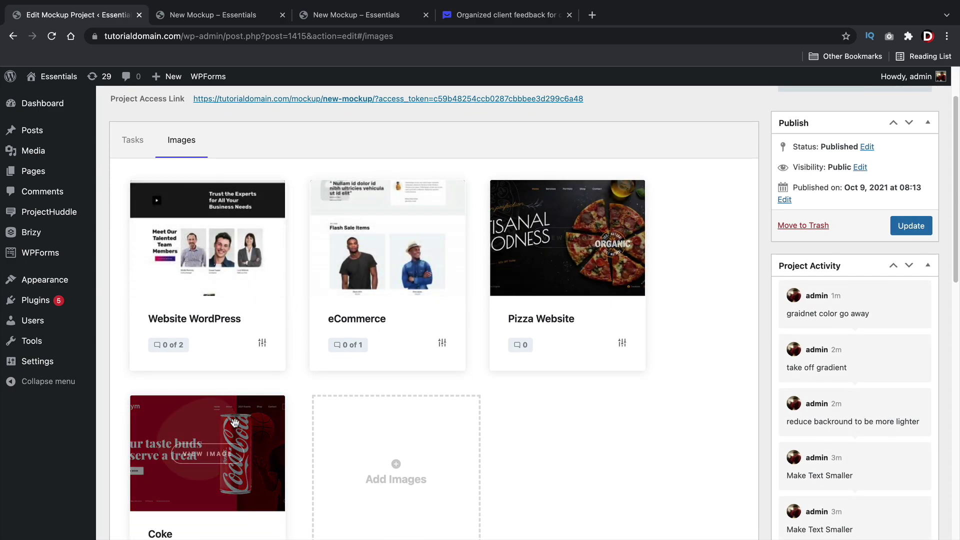
{"action": "scroll", "coordinate": [241, 416], "scroll_direction": "up", "scroll_amount": 3}
{"action": "mouse_move", "coordinate": [310, 175]}
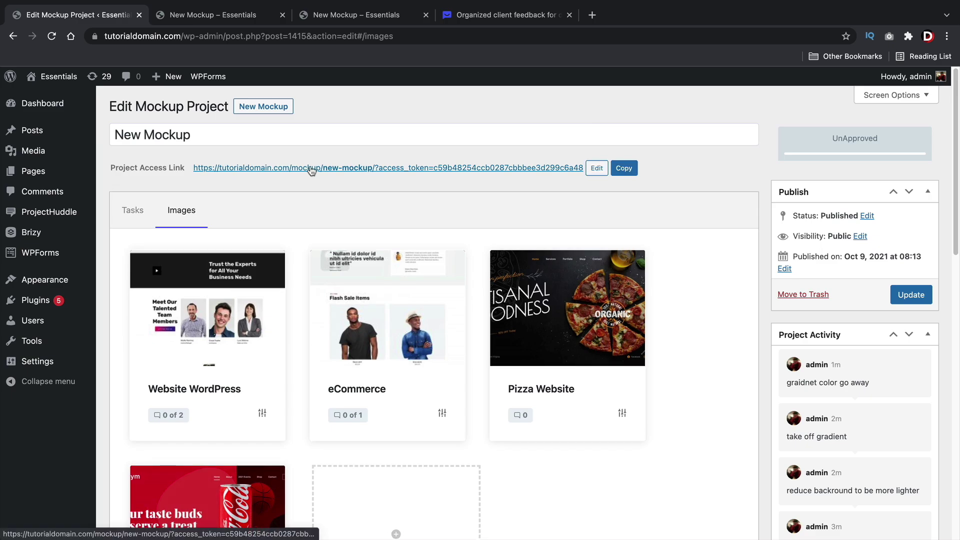
{"action": "right_click", "coordinate": [311, 170]}
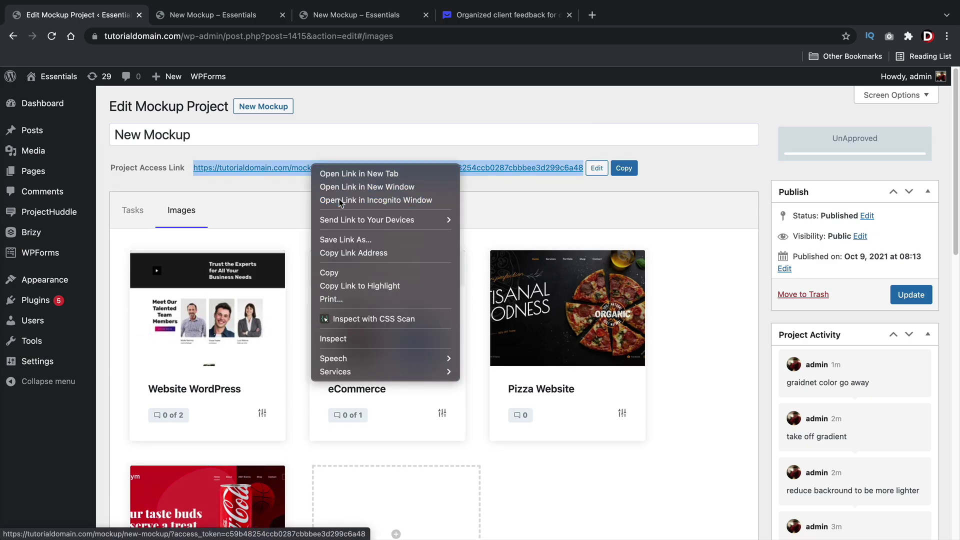
{"action": "left_click", "coordinate": [343, 200]}
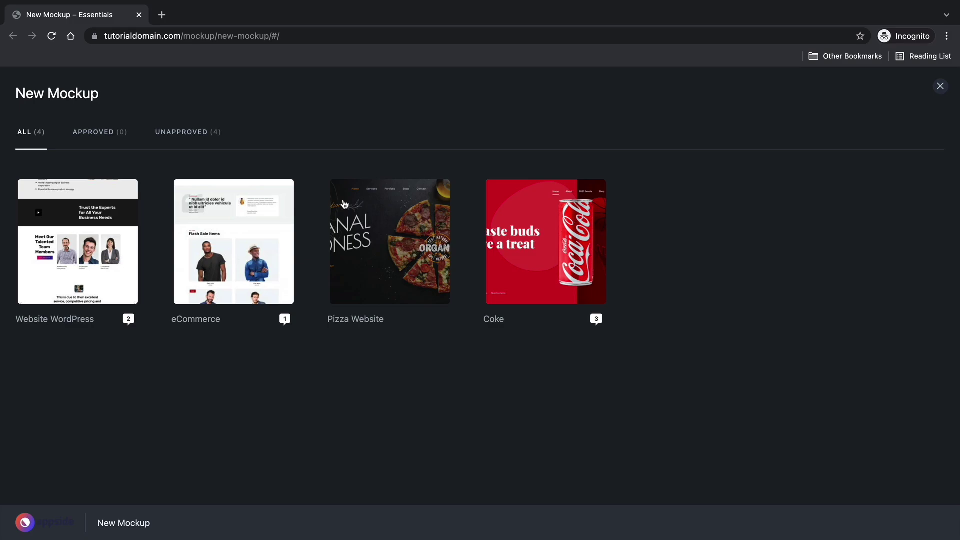
{"action": "left_click", "coordinate": [140, 15]}
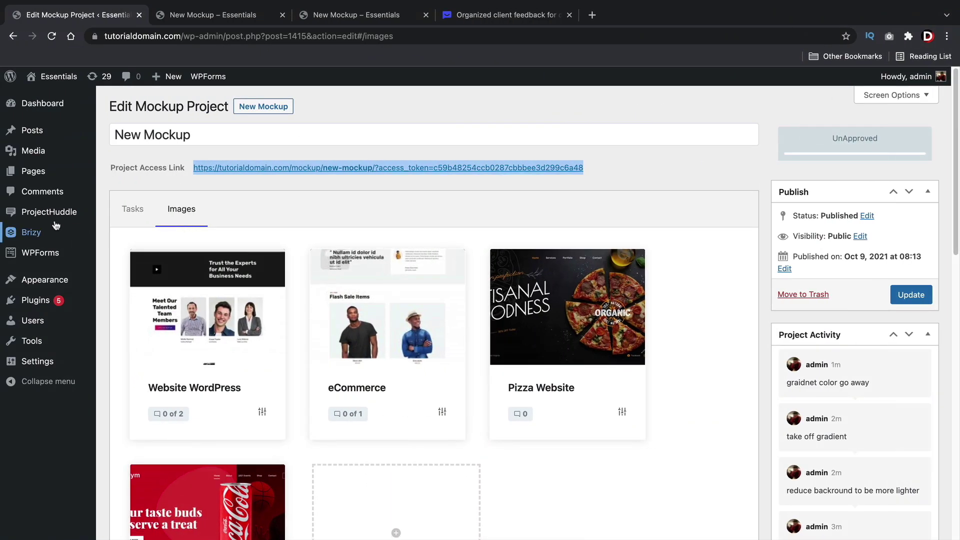
{"action": "mouse_move", "coordinate": [55, 222]}
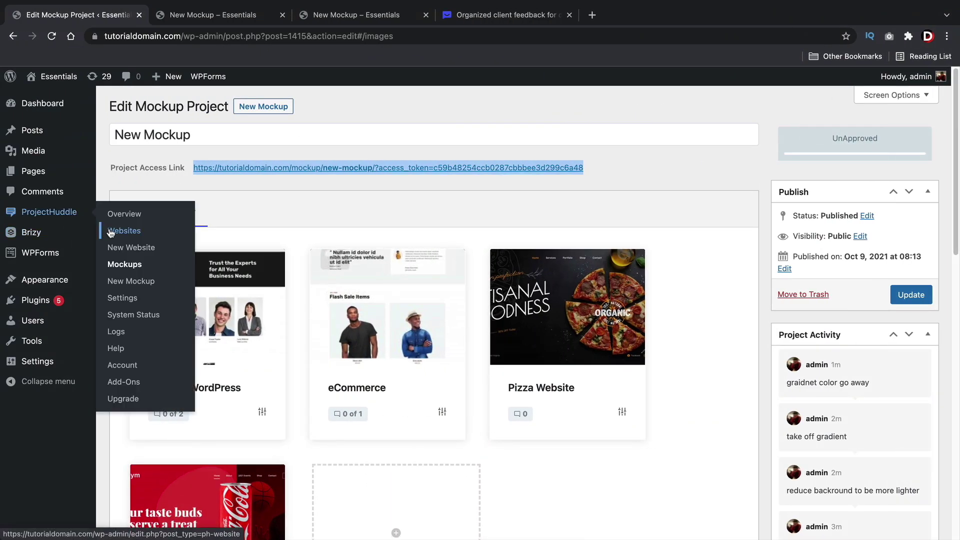
Look through the ProjectHuddle Customize settings and logos, then view the New Mockup gallery.
{"action": "left_click", "coordinate": [135, 299]}
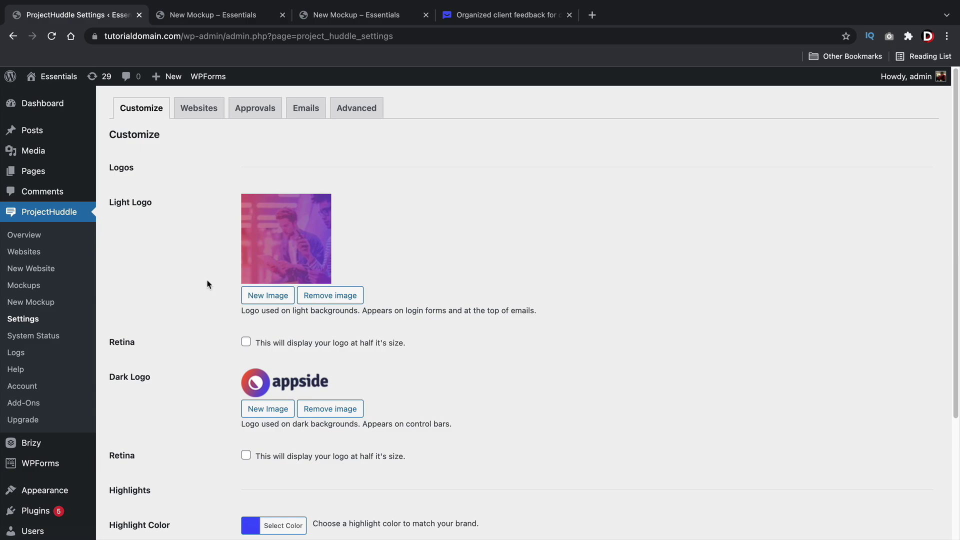
{"action": "scroll", "coordinate": [208, 284], "scroll_direction": "down", "scroll_amount": 5}
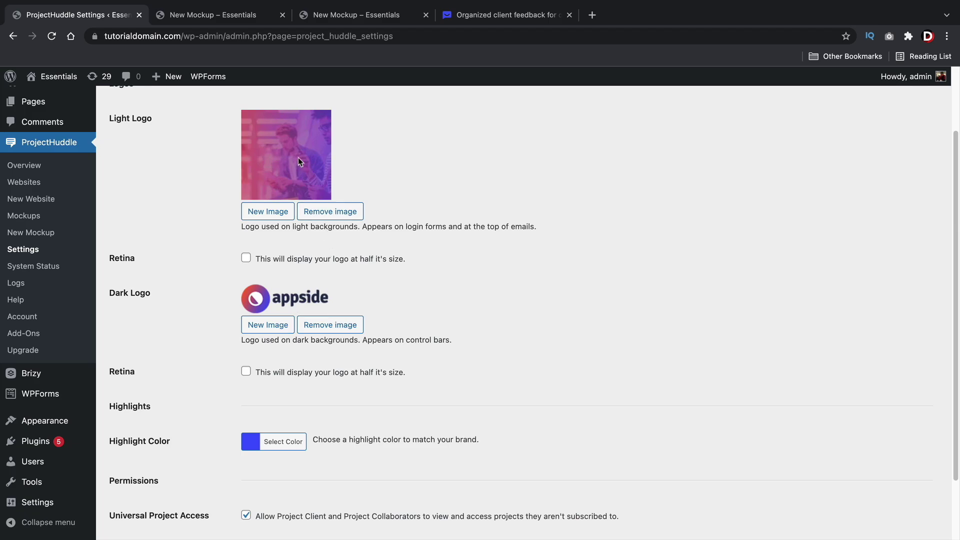
{"action": "scroll", "coordinate": [150, 221], "scroll_direction": "down", "scroll_amount": 3}
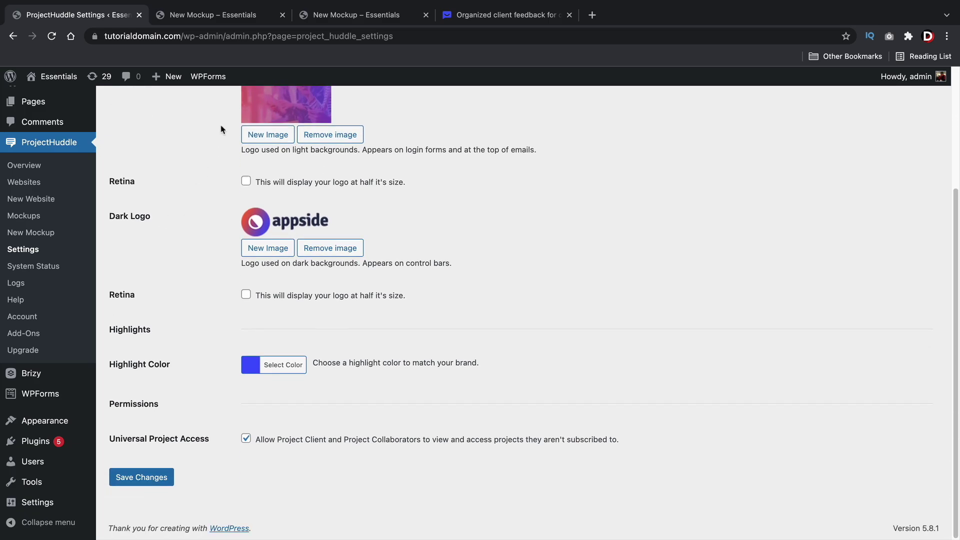
{"action": "left_click", "coordinate": [222, 19]}
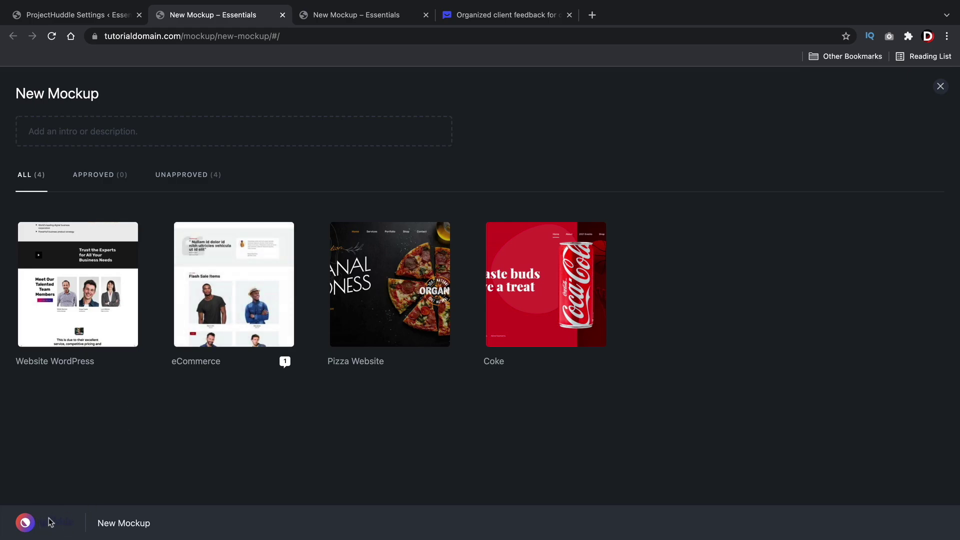
View the eCommerce mockup from the New Mockup gallery.
{"action": "left_click", "coordinate": [229, 283]}
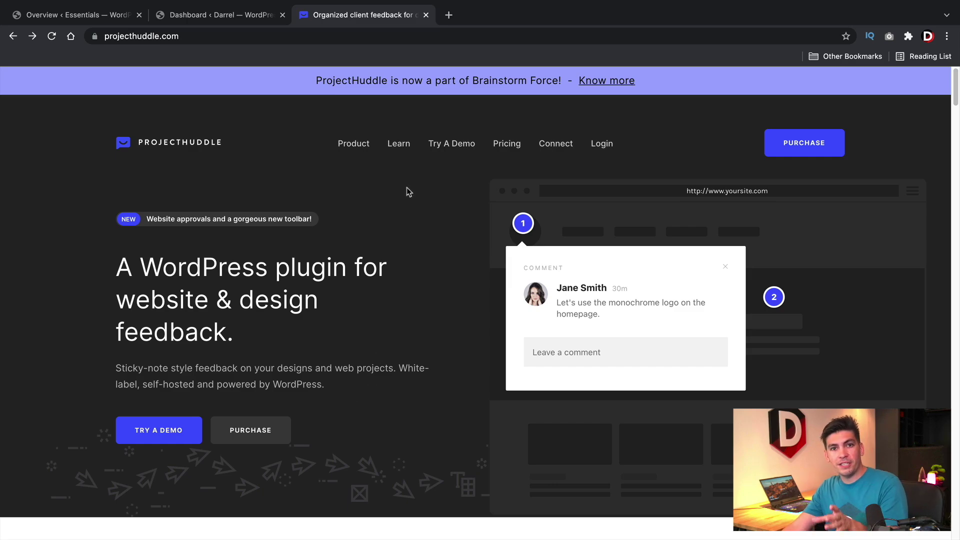
Compare the Regular $109, Professional $139 and Ultimate $599 pricing plans on projecthuddle.com.
{"action": "left_click", "coordinate": [506, 149]}
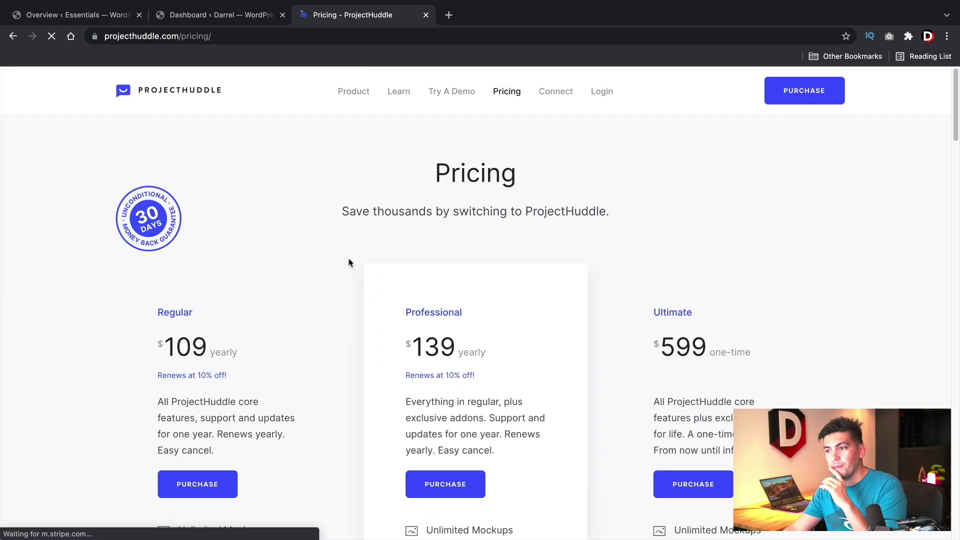
{"action": "scroll", "coordinate": [349, 262], "scroll_direction": "down", "scroll_amount": 1}
{"action": "scroll", "coordinate": [115, 353], "scroll_direction": "down", "scroll_amount": 2}
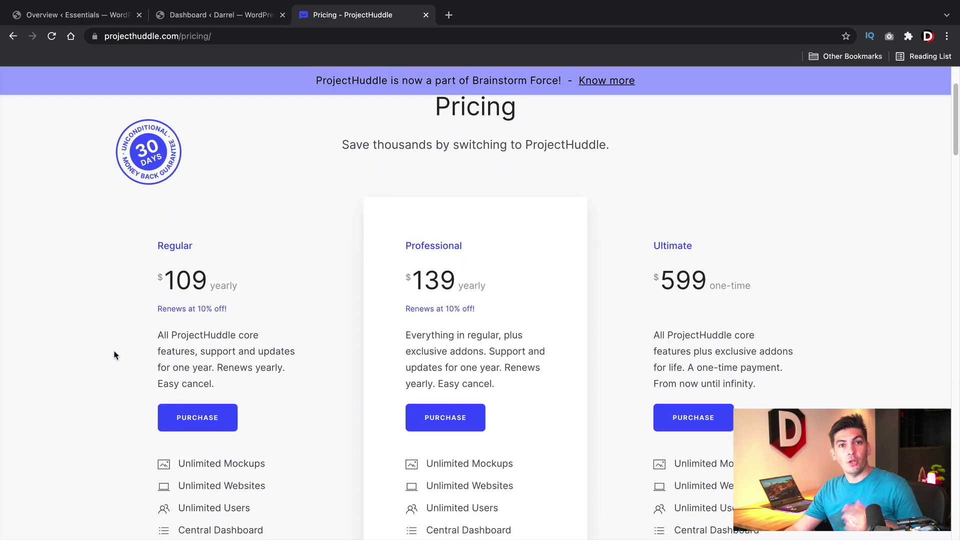
{"action": "scroll", "coordinate": [115, 355], "scroll_direction": "down", "scroll_amount": 1}
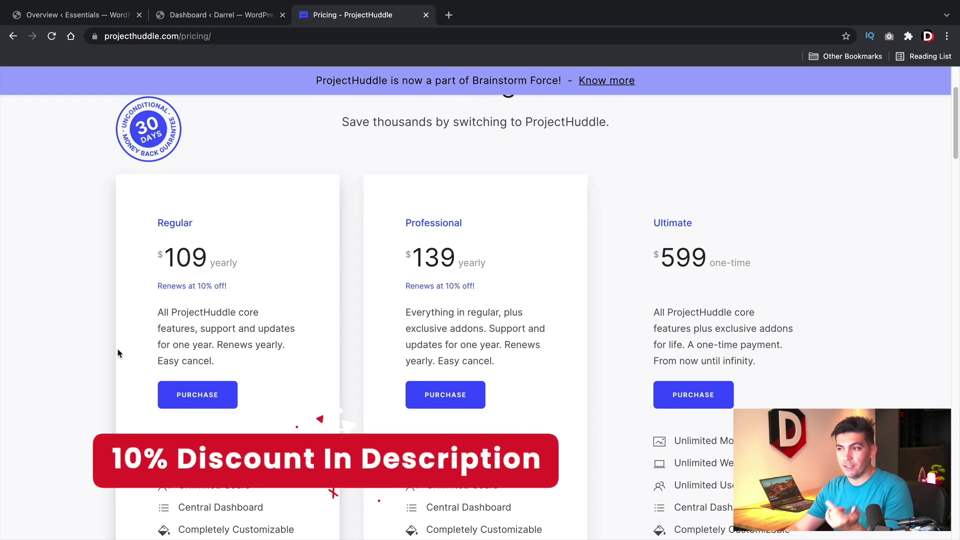
{"action": "scroll", "coordinate": [107, 380], "scroll_direction": "down", "scroll_amount": 1}
{"action": "scroll", "coordinate": [107, 380], "scroll_direction": "down", "scroll_amount": 3}
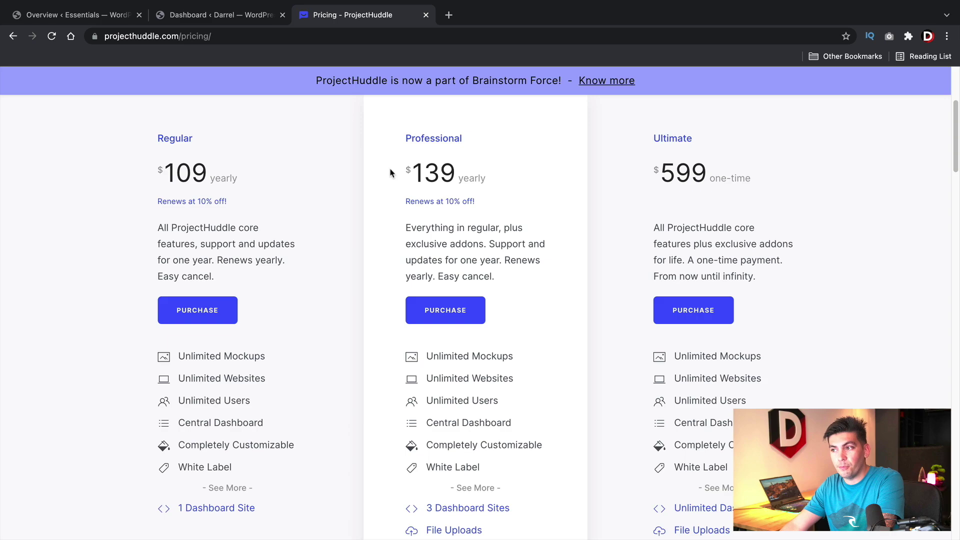
{"action": "double_click", "coordinate": [444, 170]}
{"action": "mouse_move", "coordinate": [487, 518]}
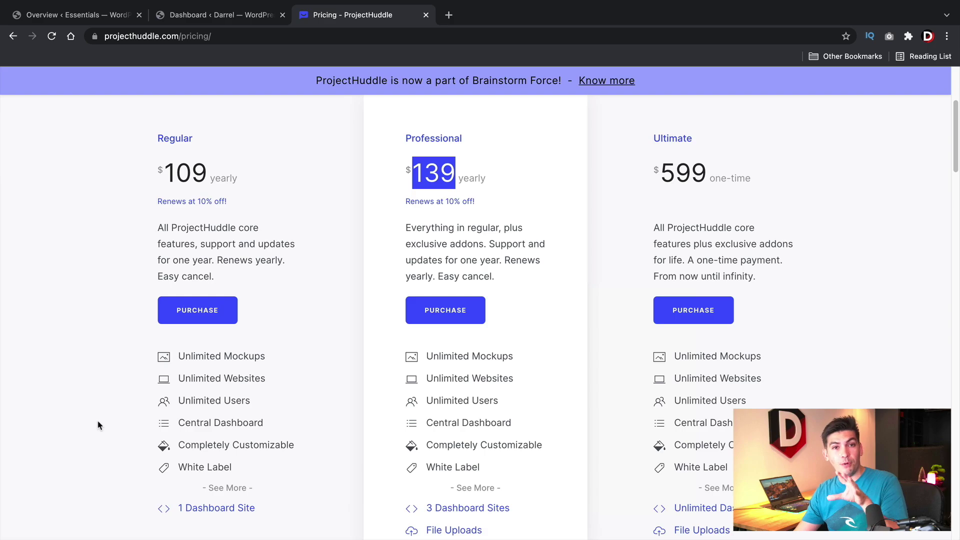
{"action": "left_click", "coordinate": [106, 19]}
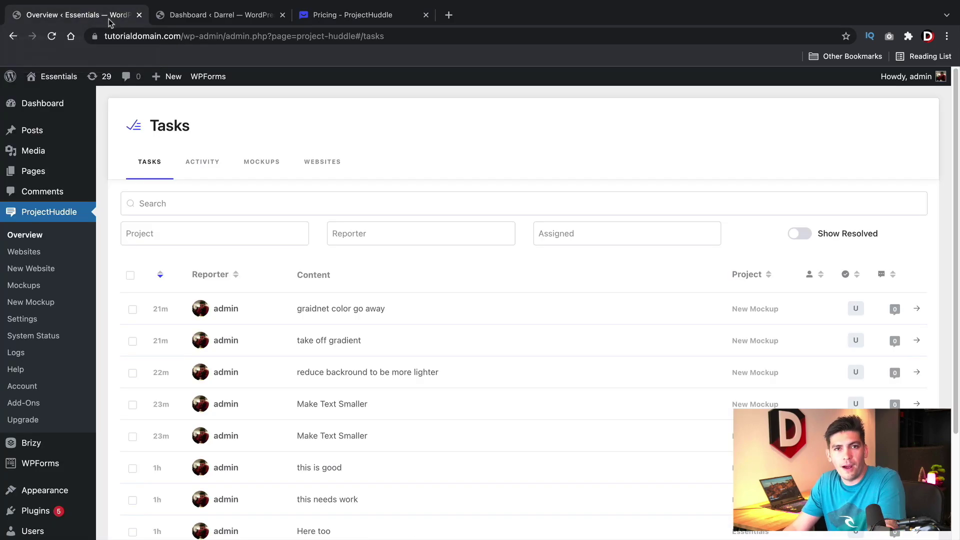
Go from the WordPress Dashboard to the ProjectHuddle Overview listing the comment tasks.
{"action": "left_click", "coordinate": [56, 108]}
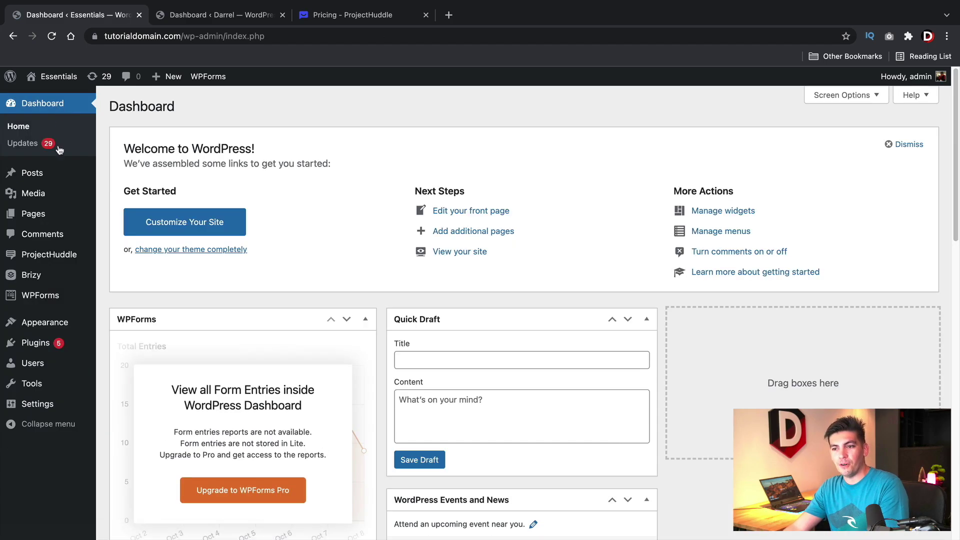
{"action": "mouse_move", "coordinate": [39, 256]}
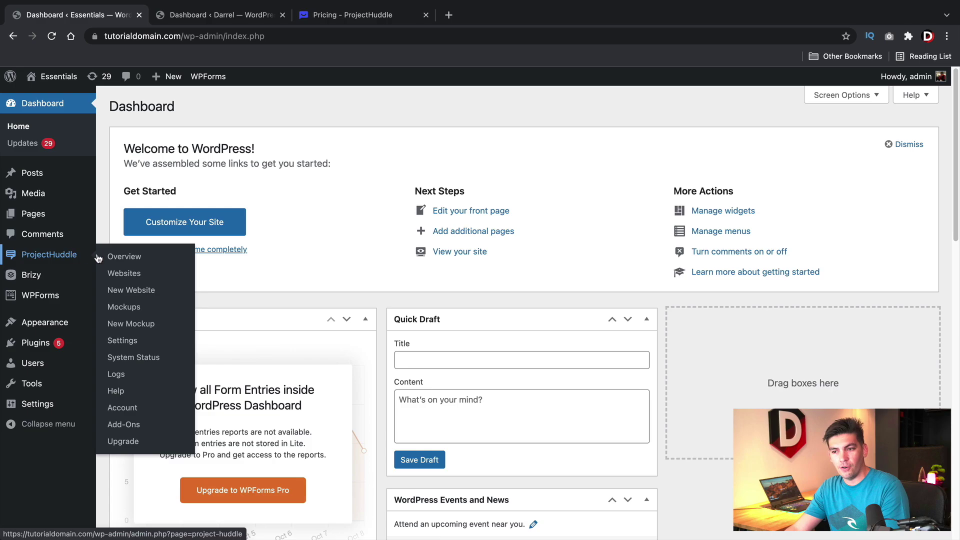
{"action": "left_click", "coordinate": [155, 265]}
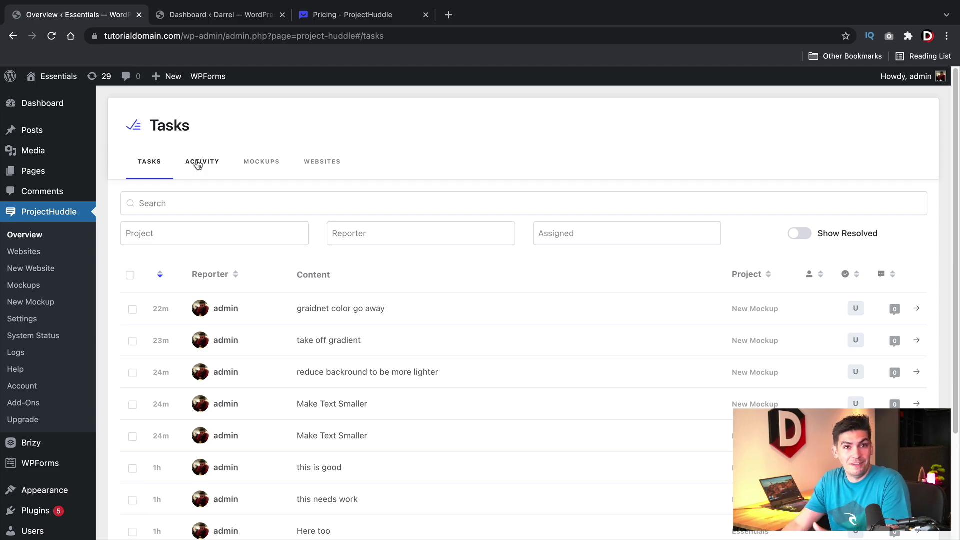
Browse the overview's Activity comment feed and Mockups list, ending on the three tracked Websites.
{"action": "left_click", "coordinate": [198, 165]}
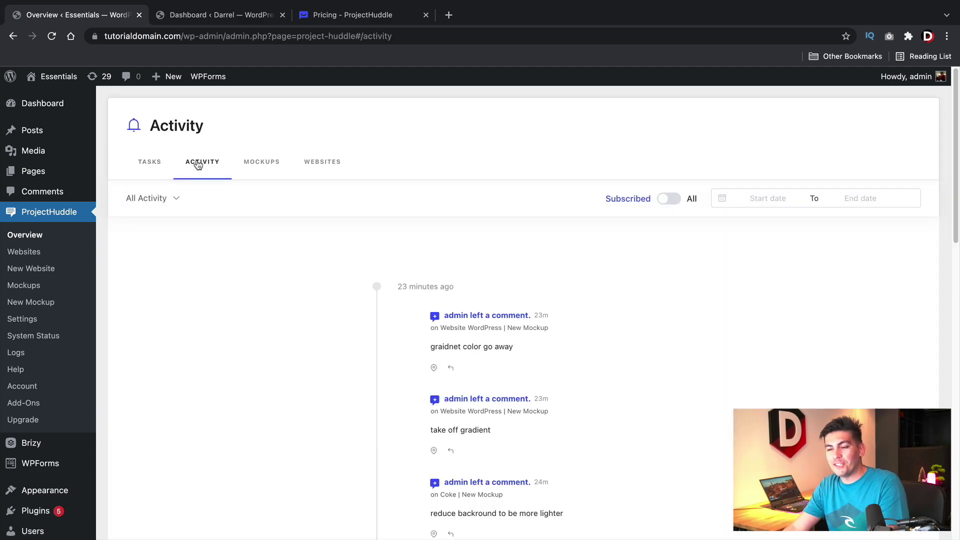
{"action": "scroll", "coordinate": [244, 258], "scroll_direction": "down", "scroll_amount": 2}
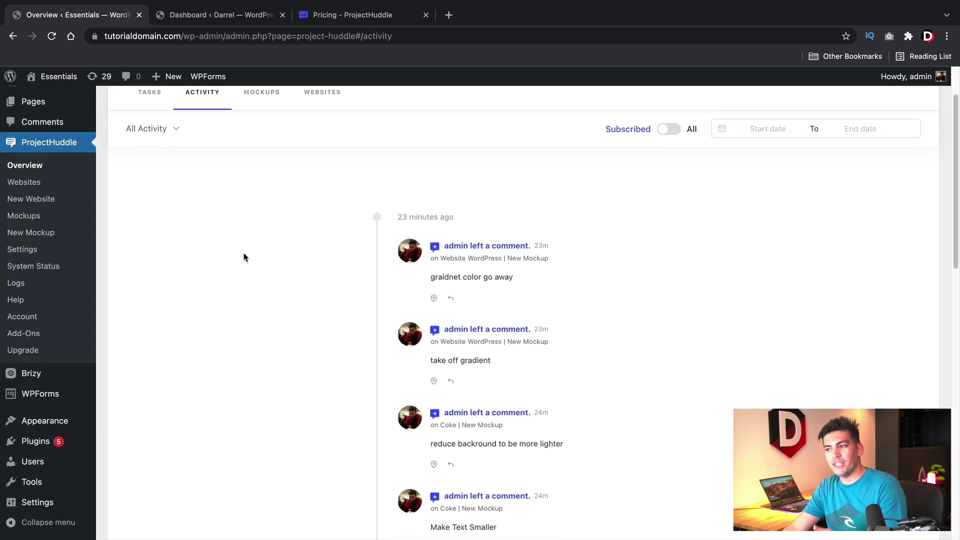
{"action": "scroll", "coordinate": [243, 256], "scroll_direction": "up", "scroll_amount": 2}
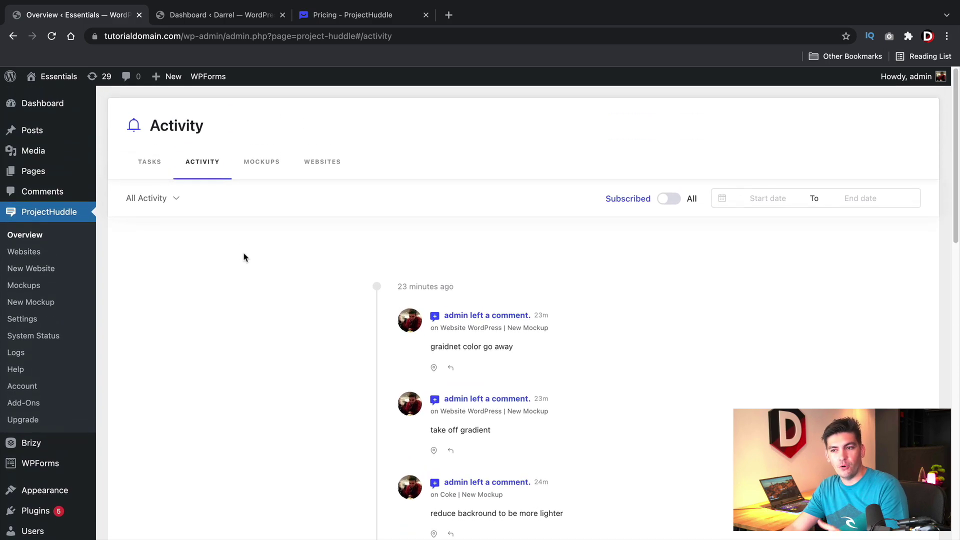
{"action": "left_click", "coordinate": [268, 164]}
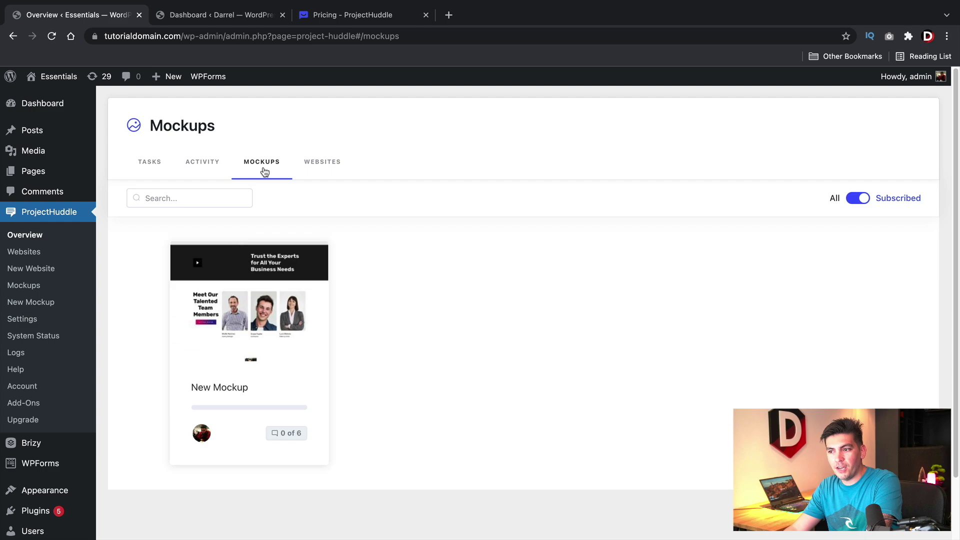
{"action": "left_click", "coordinate": [314, 165]}
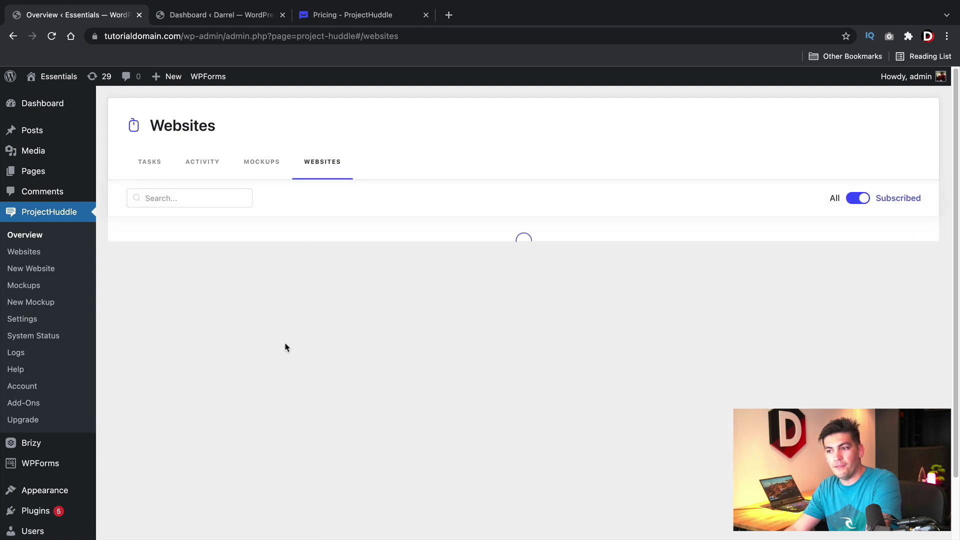
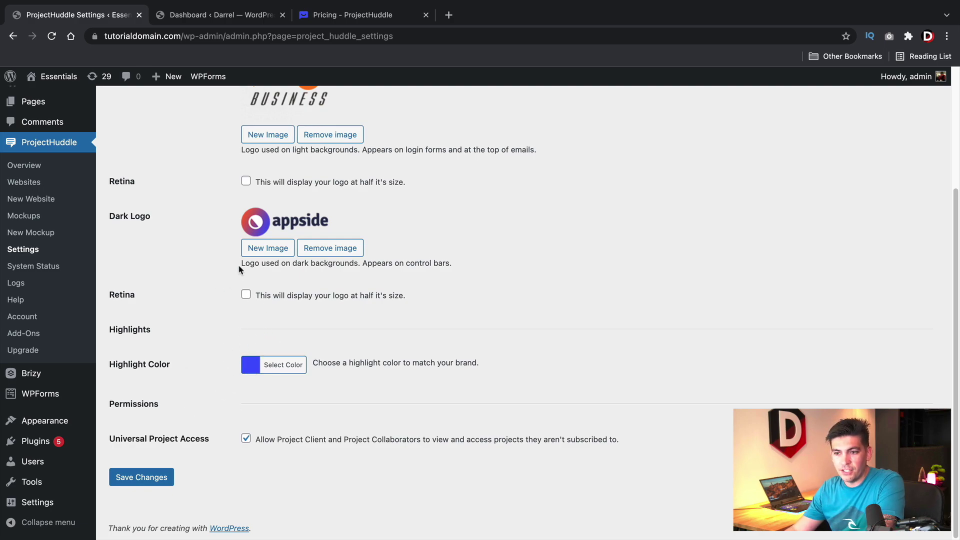
Show the Websites tab of ProjectHuddle Settings, with its feedback, toolbar and help-link options.
{"action": "scroll", "coordinate": [240, 275], "scroll_direction": "up", "scroll_amount": 3}
{"action": "left_click", "coordinate": [207, 112]}
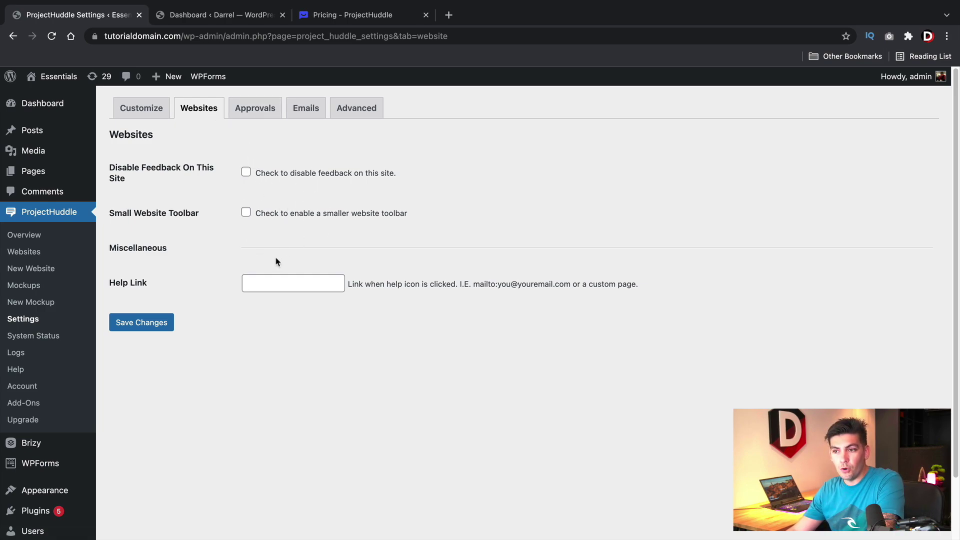
Turn on Require terms agreement under Approvals, look at Emails, and end on the Advanced tab.
{"action": "left_click", "coordinate": [240, 114]}
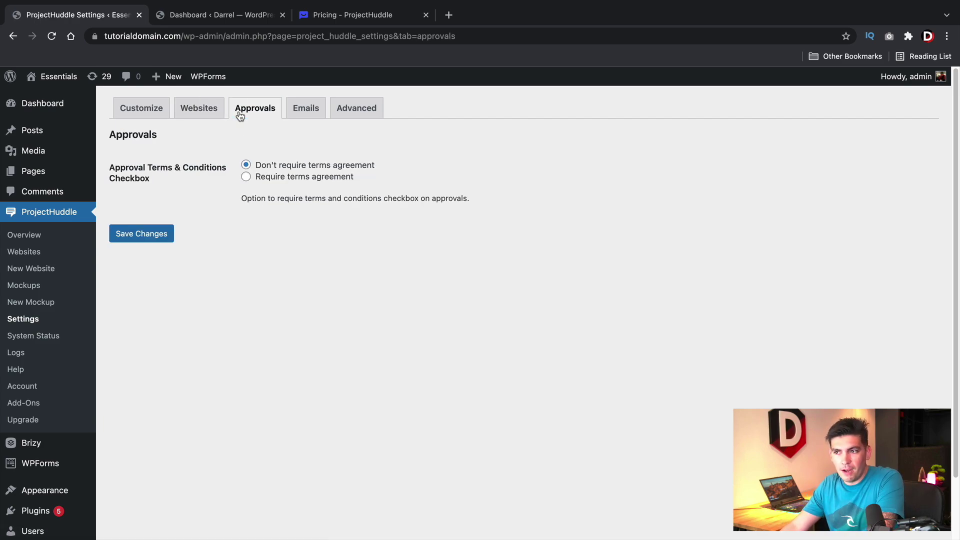
{"action": "left_click", "coordinate": [246, 177]}
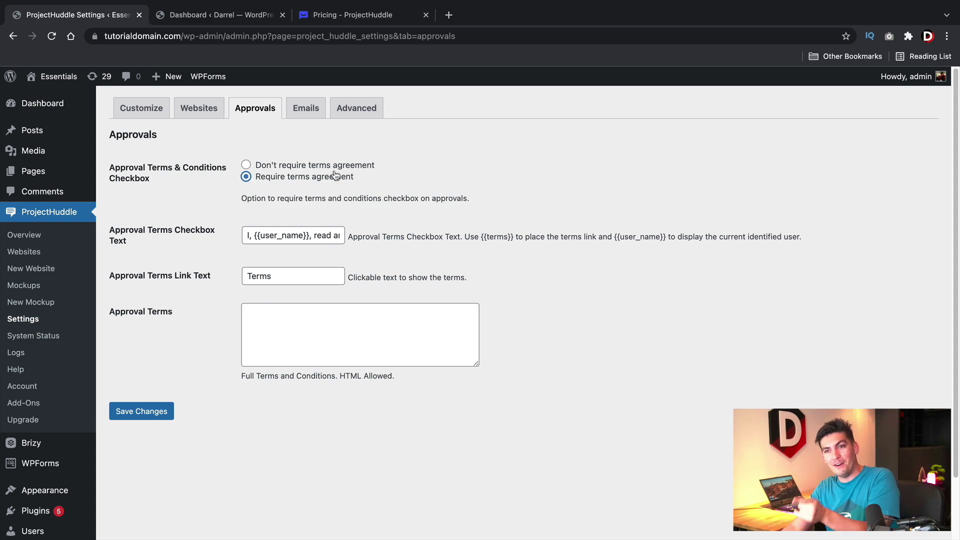
{"action": "left_click", "coordinate": [302, 112]}
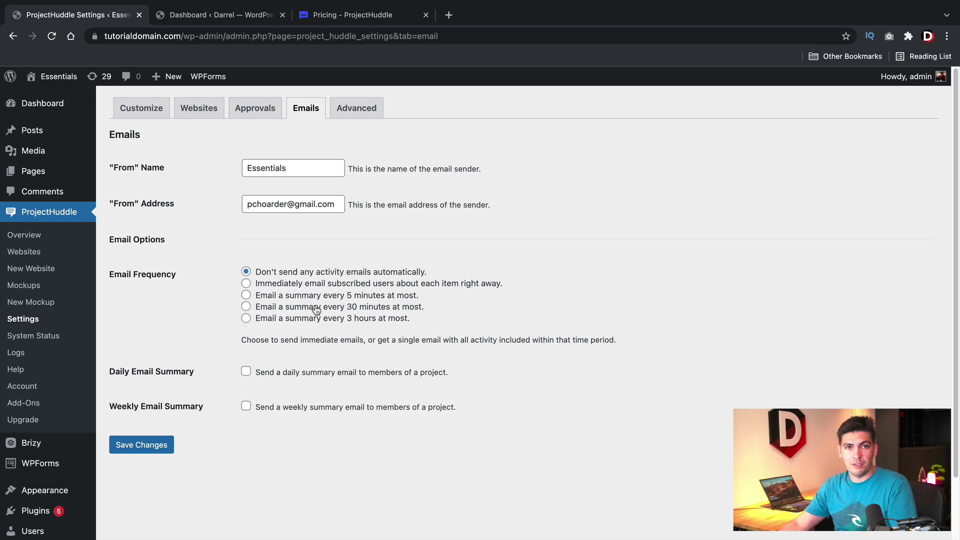
{"action": "left_click", "coordinate": [354, 107]}
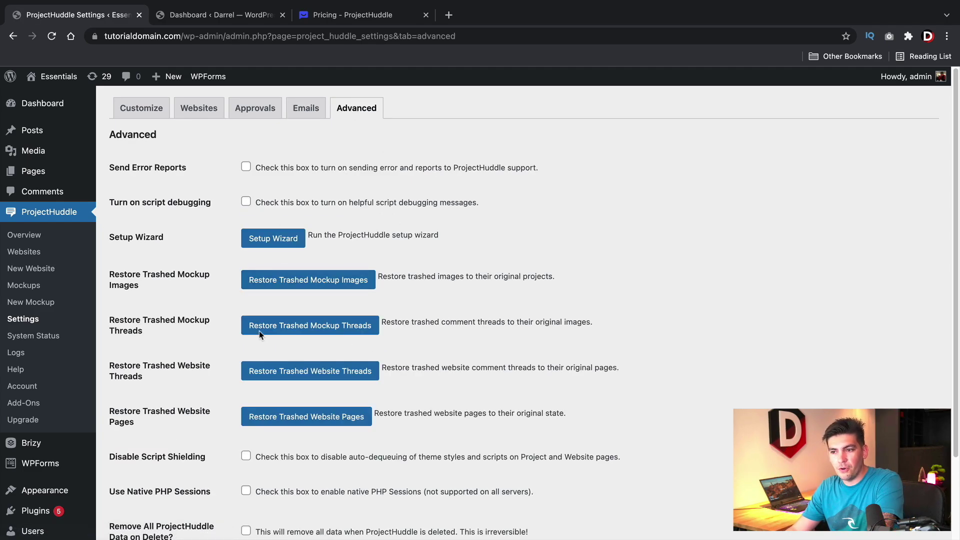
{"action": "scroll", "coordinate": [198, 200], "scroll_direction": "down", "scroll_amount": 4}
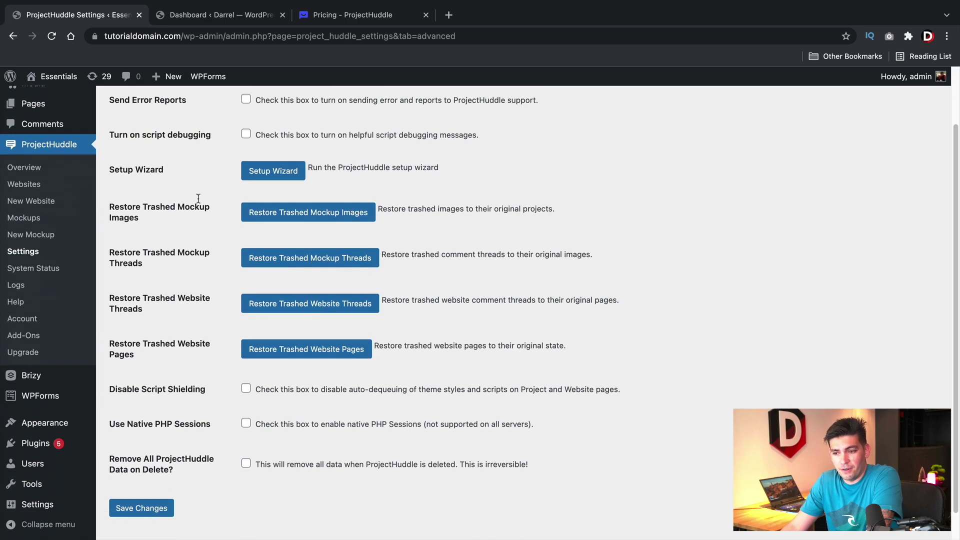
{"action": "scroll", "coordinate": [229, 283], "scroll_direction": "up", "scroll_amount": 4}
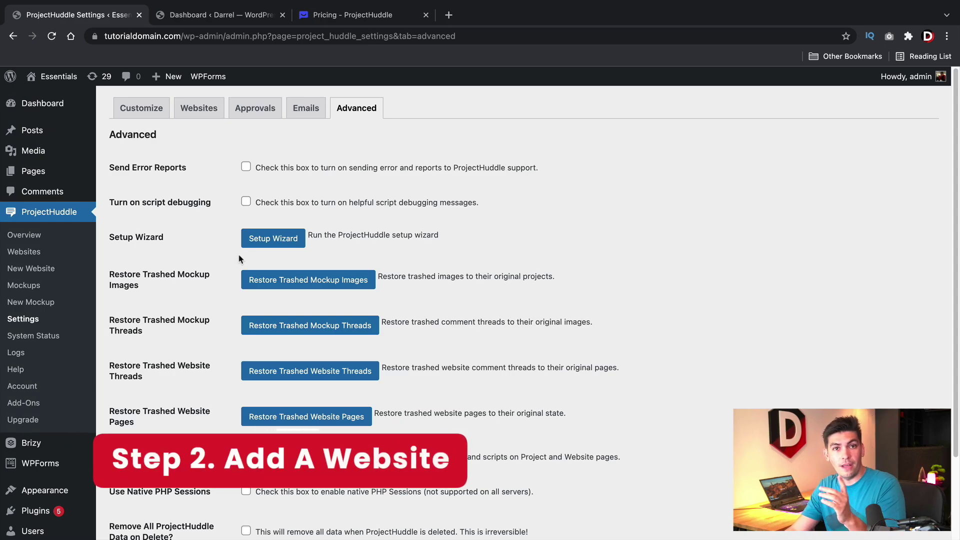
Start a new website project titled 'New Clients Website'.
{"action": "left_click", "coordinate": [33, 258]}
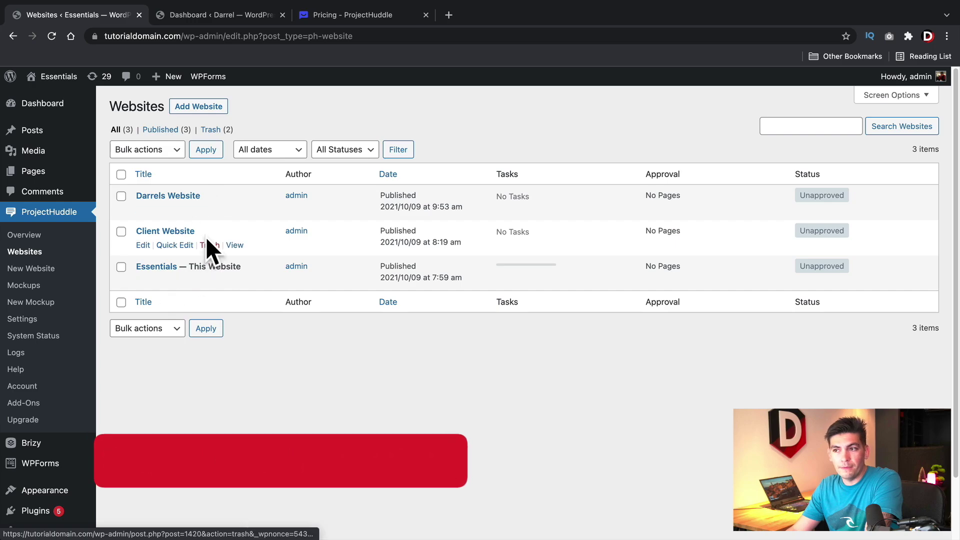
{"action": "left_click", "coordinate": [32, 270]}
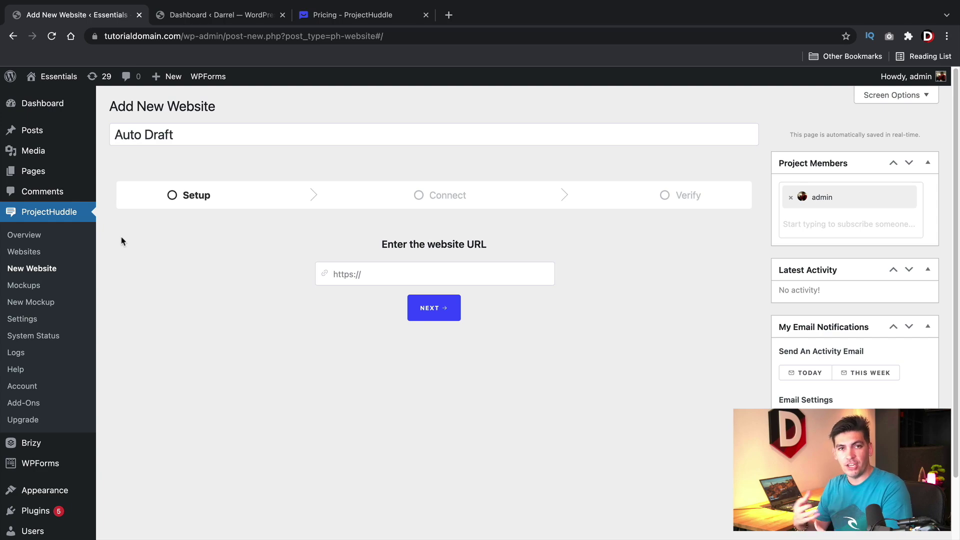
{"action": "triple_click", "coordinate": [164, 141]}
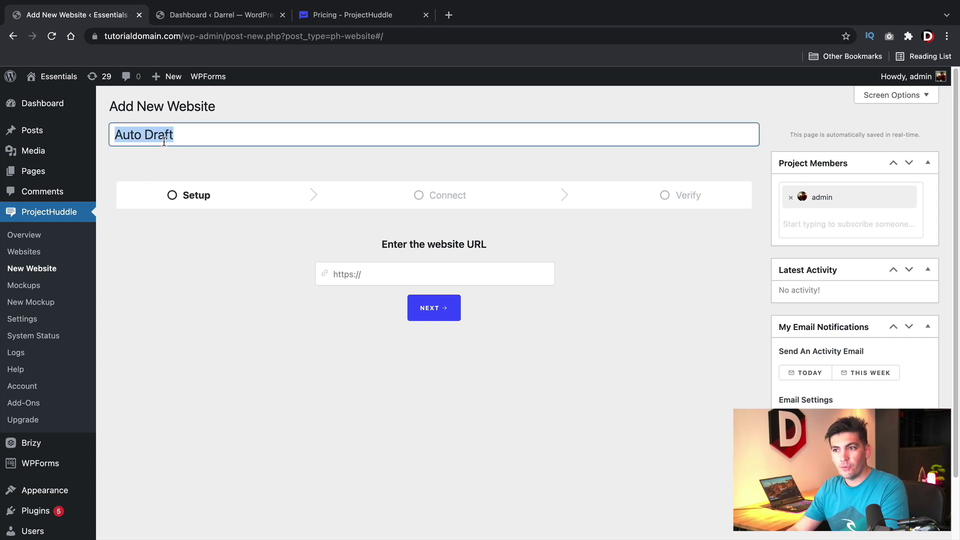
{"action": "type", "text": "New"}
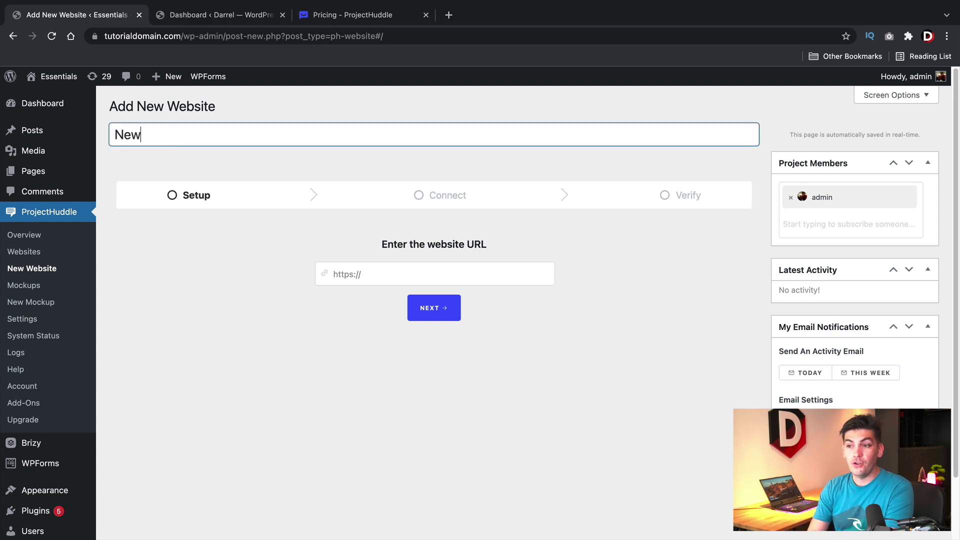
{"action": "type", "text": " Clients Website"}
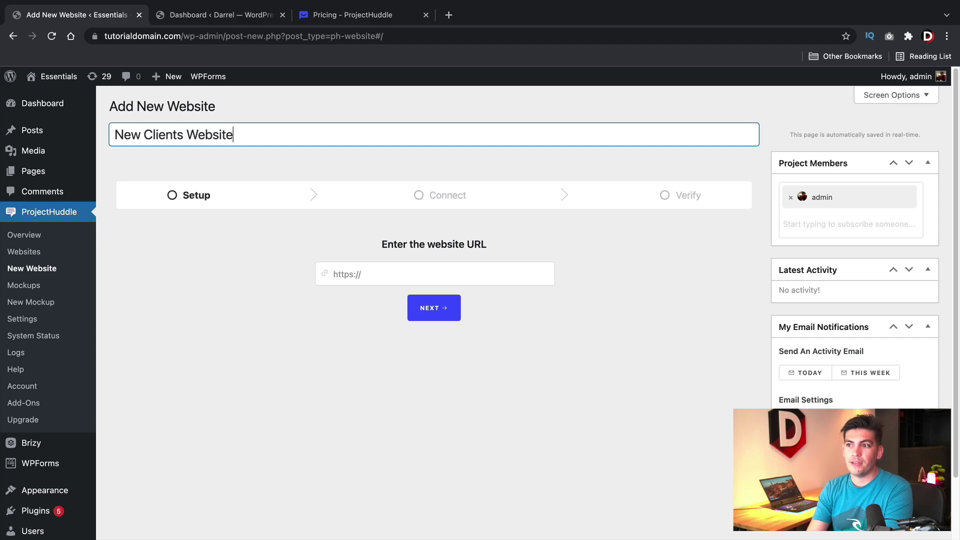
{"action": "left_click", "coordinate": [360, 267]}
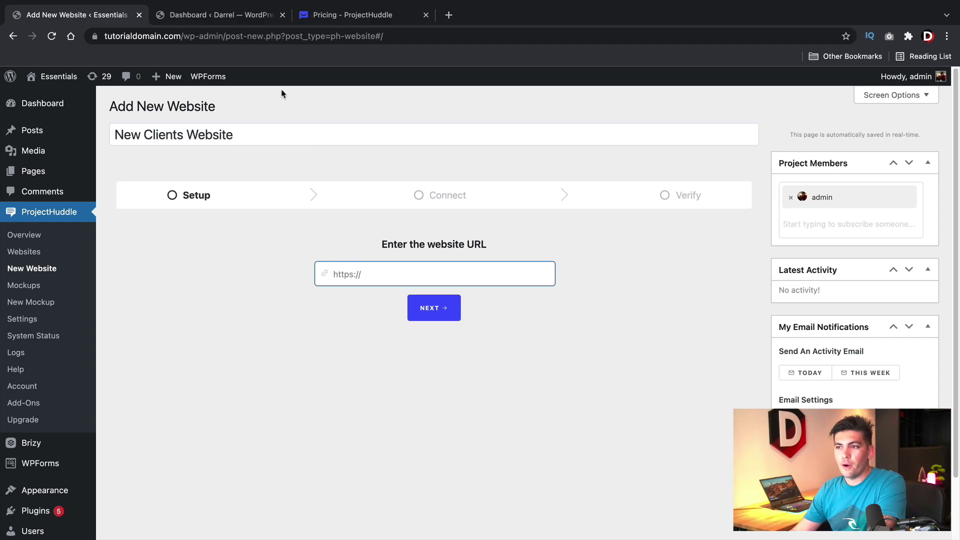
{"action": "left_click", "coordinate": [232, 19]}
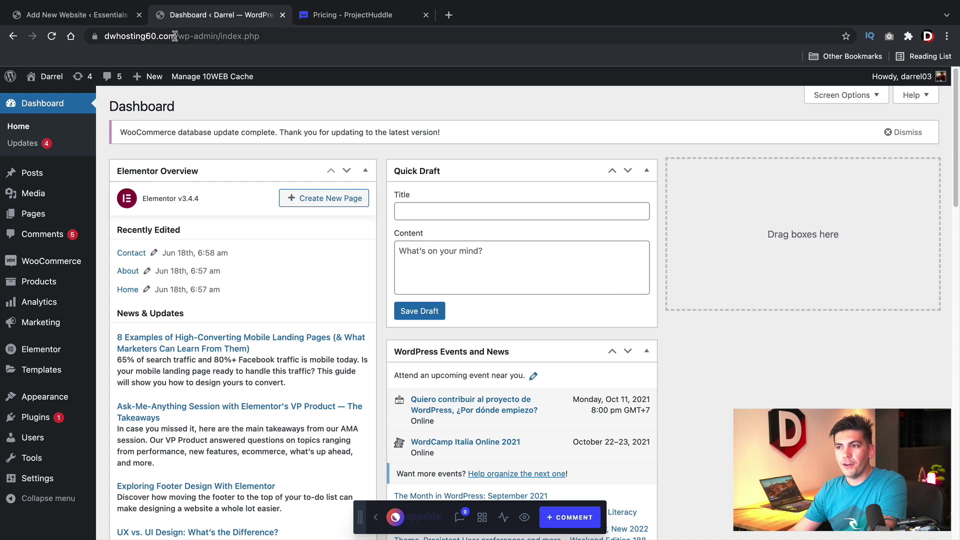
{"action": "left_click_drag", "start_coordinate": [175, 36], "coordinate": [107, 31]}
{"action": "right_click", "coordinate": [107, 31]}
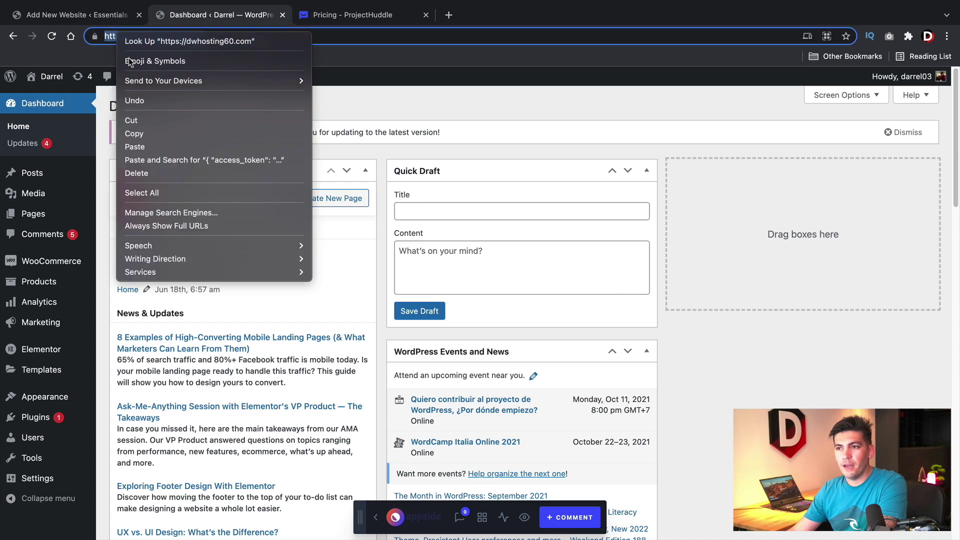
{"action": "left_click", "coordinate": [131, 134]}
{"action": "left_click", "coordinate": [91, 16]}
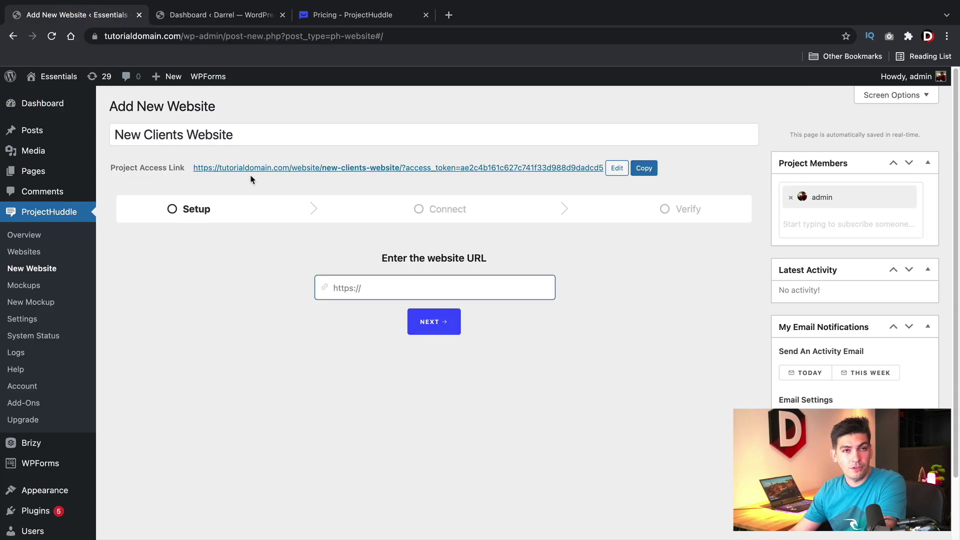
{"action": "right_click", "coordinate": [392, 292]}
{"action": "left_click", "coordinate": [410, 379]}
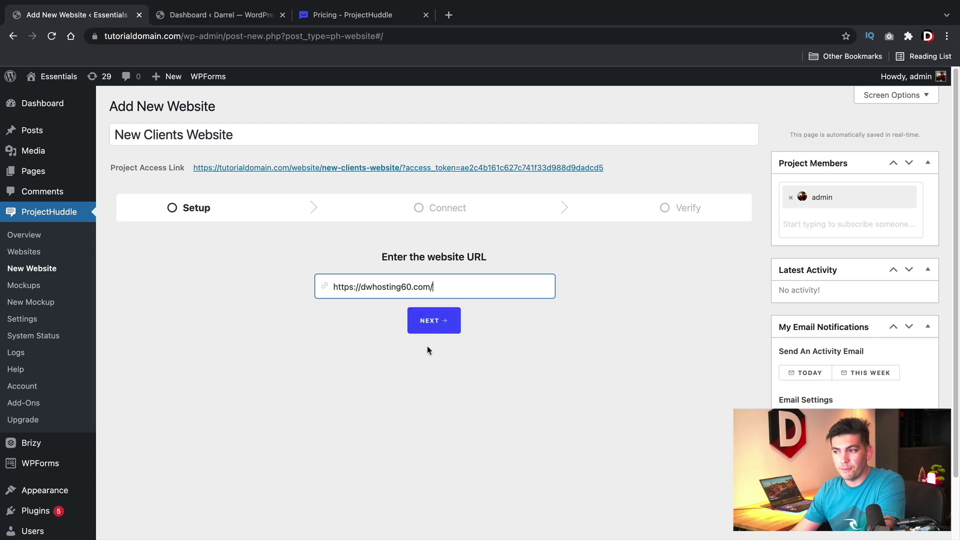
{"action": "left_click", "coordinate": [440, 321]}
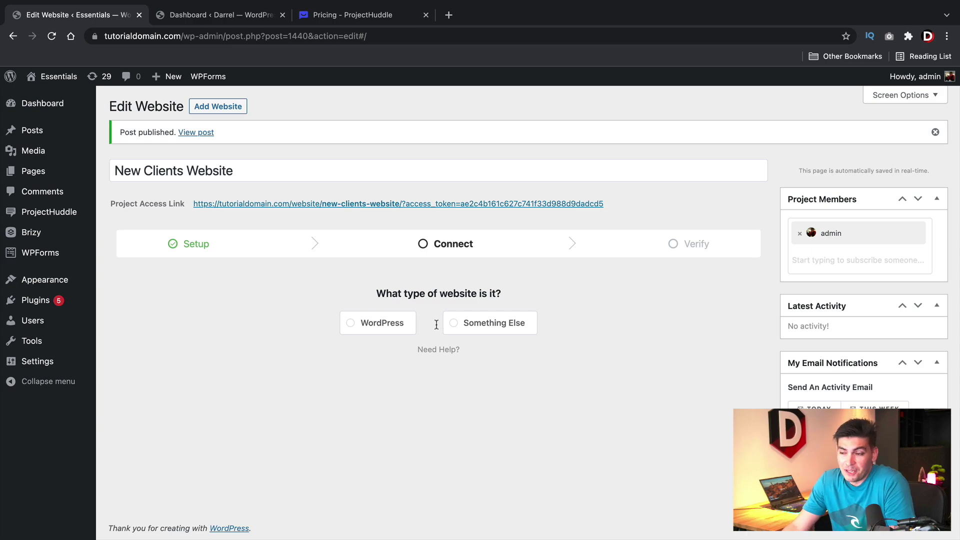
Mark the client site as a WordPress site on the Connect step.
{"action": "left_click", "coordinate": [369, 328]}
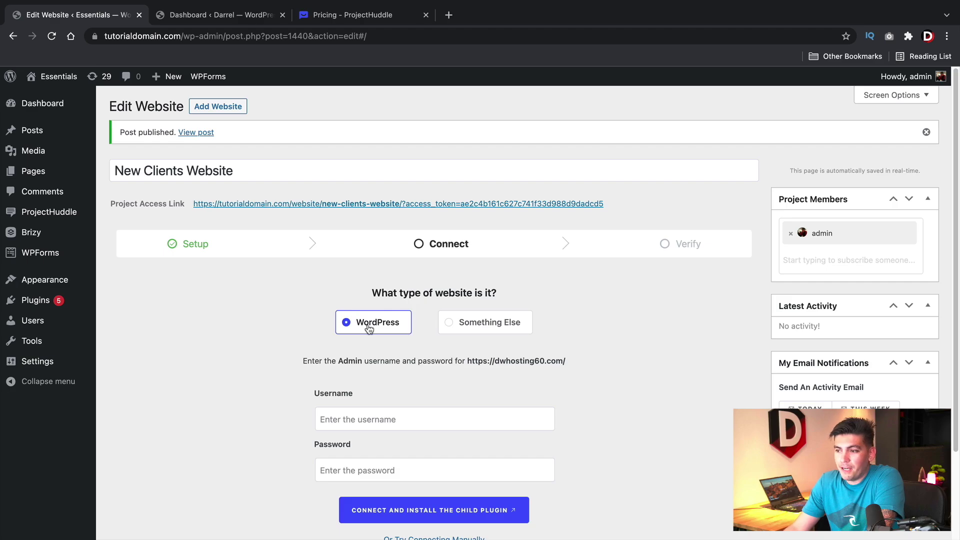
{"action": "scroll", "coordinate": [369, 328], "scroll_direction": "down", "scroll_amount": 4}
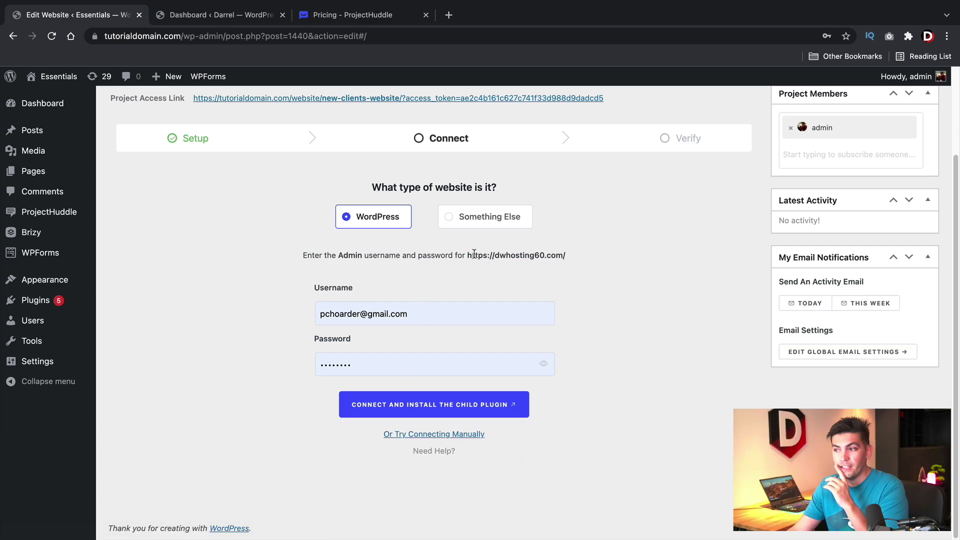
{"action": "left_click_drag", "start_coordinate": [468, 255], "coordinate": [625, 262]}
{"action": "left_click", "coordinate": [227, 15]}
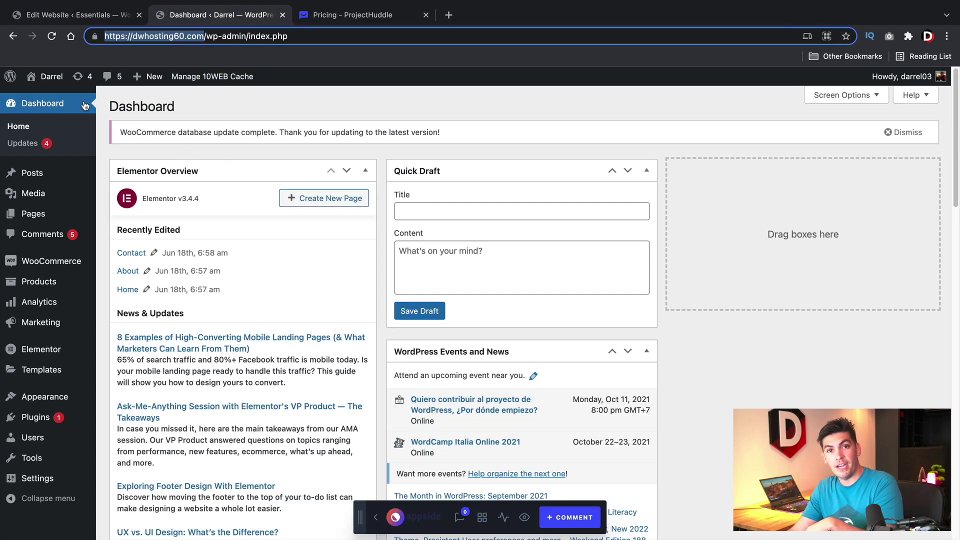
{"action": "left_click", "coordinate": [59, 16]}
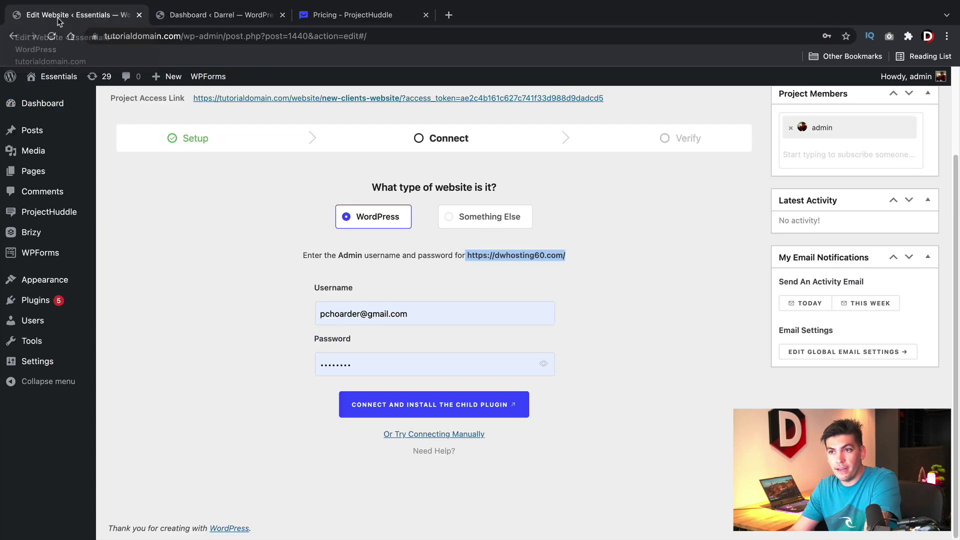
Copy the manual connection code and return to the client site's dashboard.
{"action": "left_click", "coordinate": [443, 435]}
{"action": "left_click", "coordinate": [294, 456]}
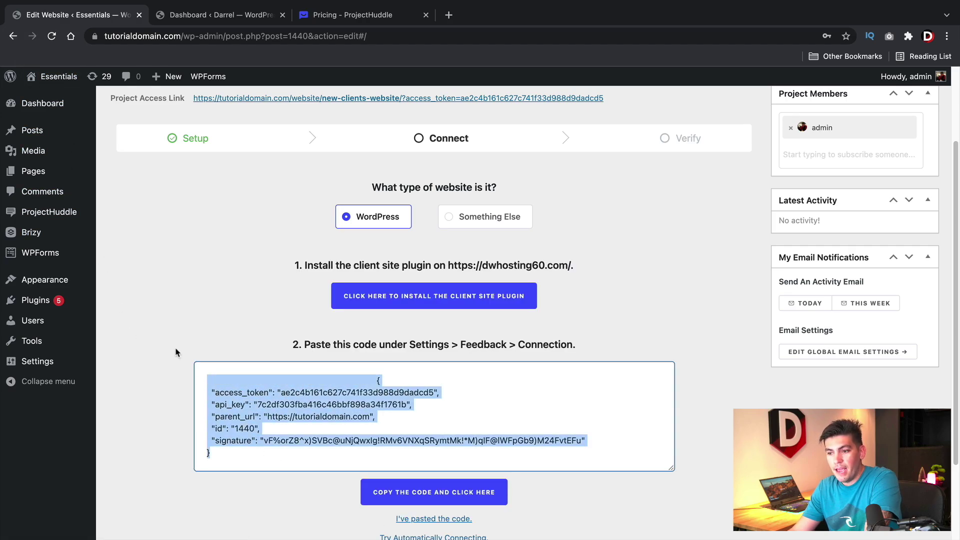
{"action": "right_click", "coordinate": [237, 383]}
{"action": "left_click", "coordinate": [253, 415]}
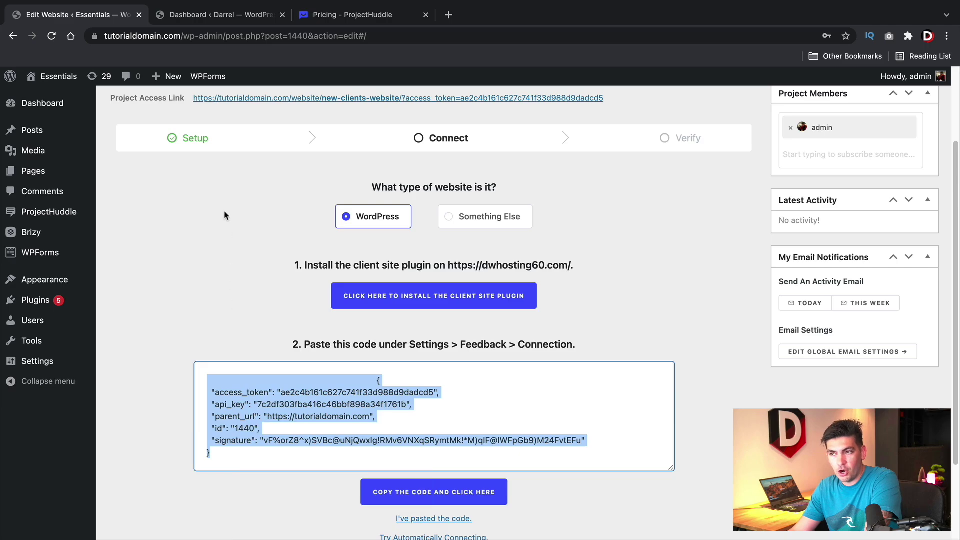
{"action": "left_click", "coordinate": [216, 20]}
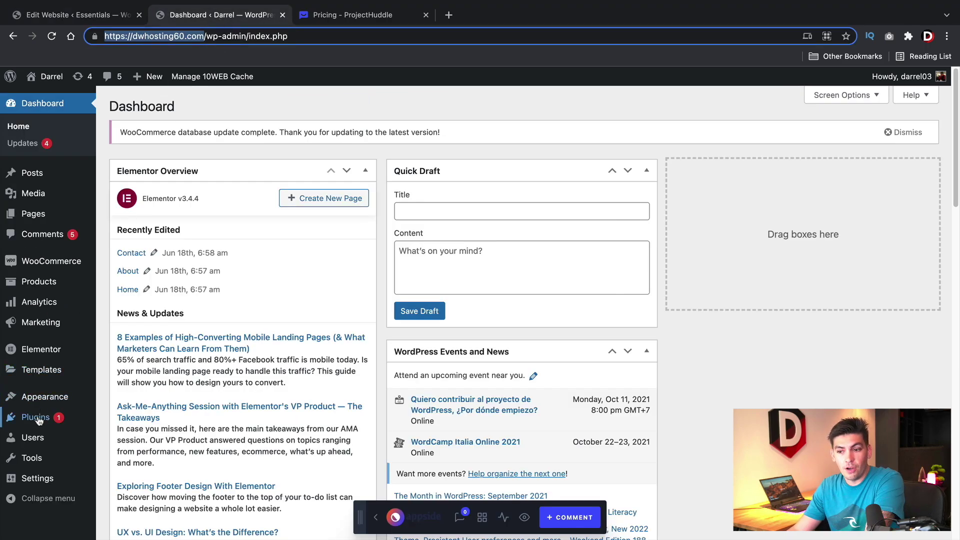
Search plugins for 'project huddle', then open ProjectHuddle Client Site settings from installed plugins.
{"action": "mouse_move", "coordinate": [35, 418]}
{"action": "left_click", "coordinate": [111, 439]}
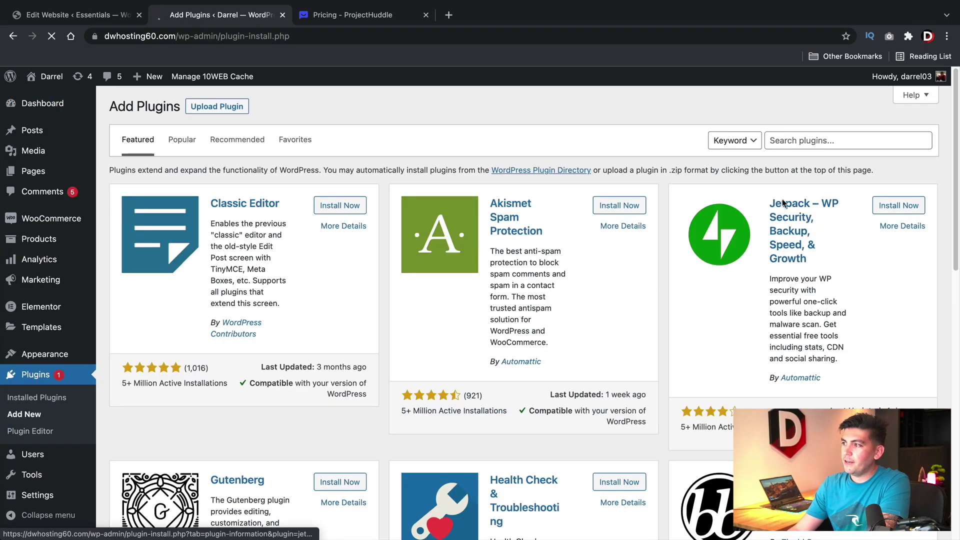
{"action": "left_click", "coordinate": [824, 142]}
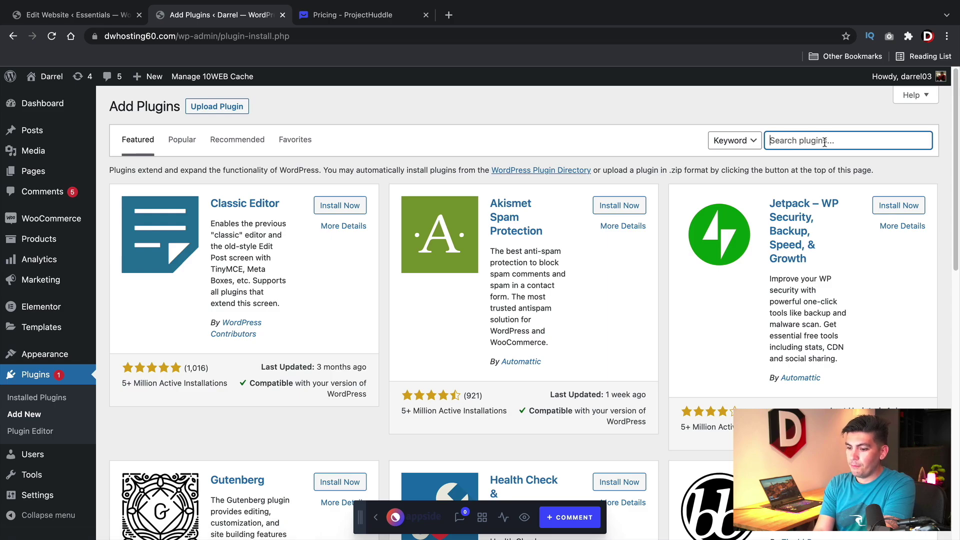
{"action": "type", "text": "project huddle"}
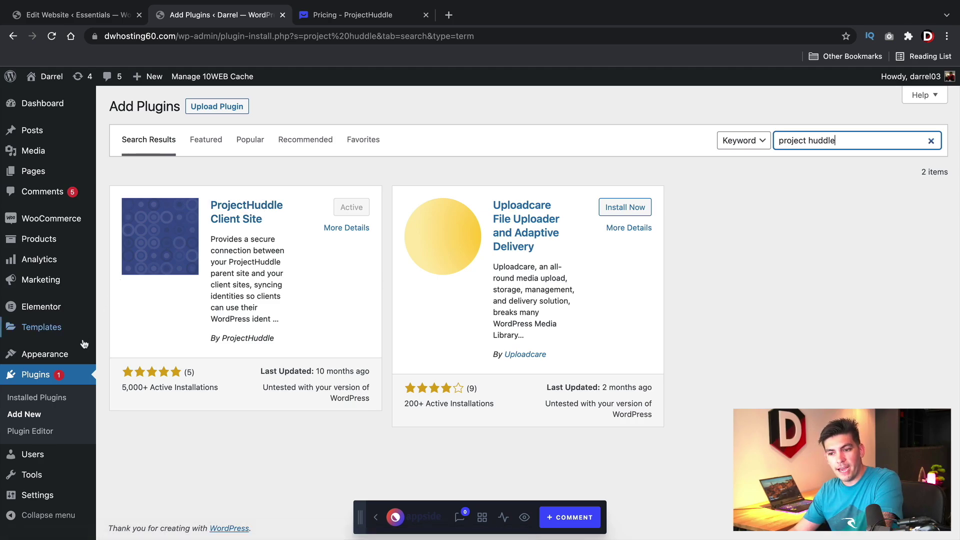
{"action": "mouse_move", "coordinate": [44, 494]}
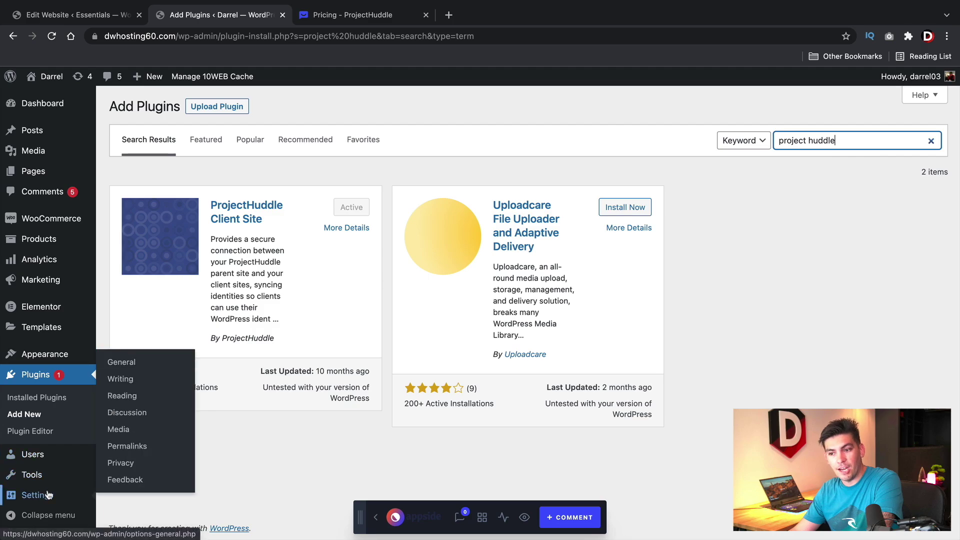
{"action": "left_click", "coordinate": [37, 399]}
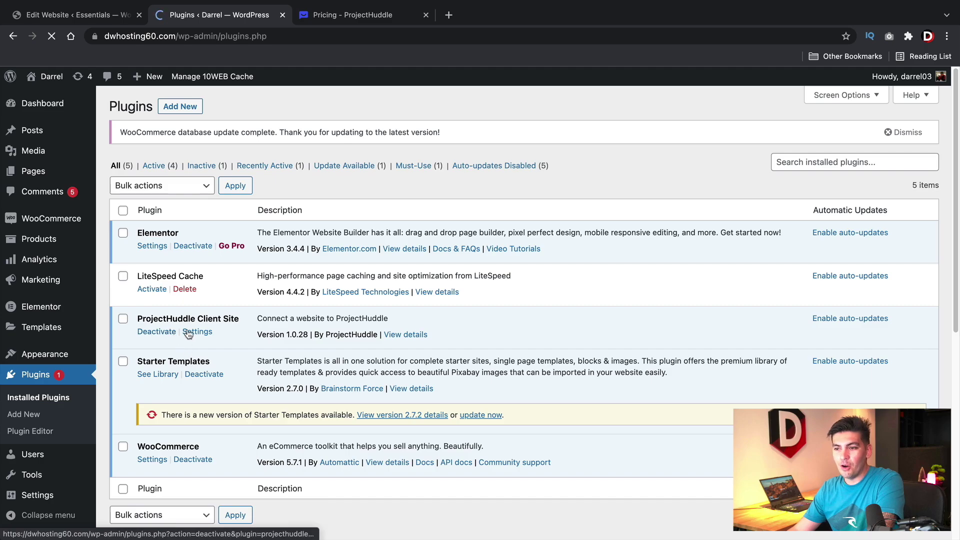
{"action": "left_click", "coordinate": [192, 333]}
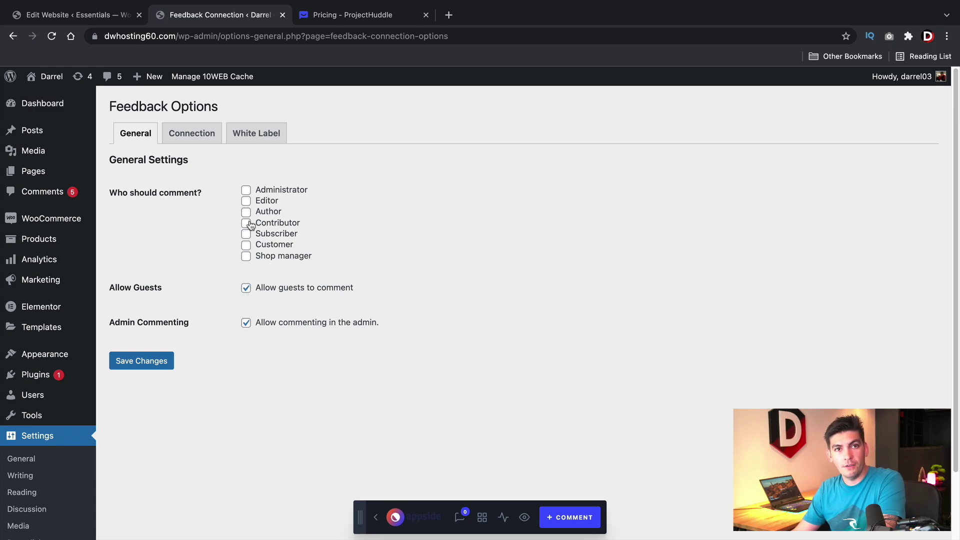
Paste the project's connection details into Manual Connection Details on the Connection tab and save.
{"action": "left_click", "coordinate": [201, 137]}
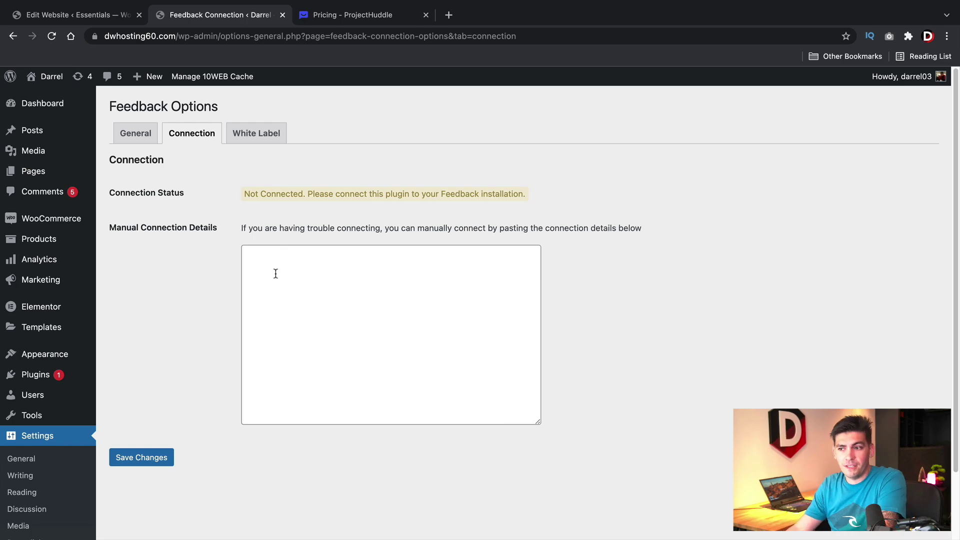
{"action": "left_click", "coordinate": [276, 274]}
{"action": "right_click", "coordinate": [276, 275]}
{"action": "left_click", "coordinate": [301, 357]}
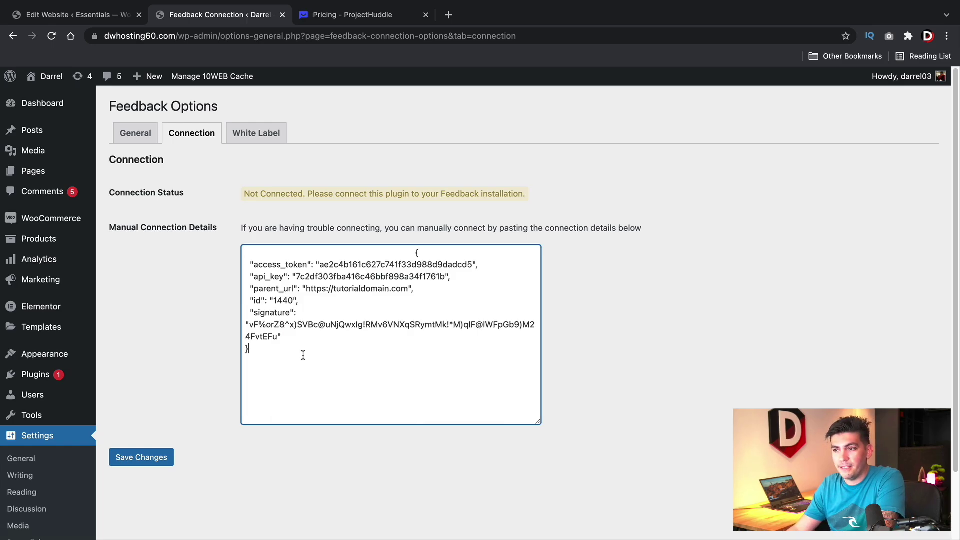
{"action": "left_click", "coordinate": [141, 457]}
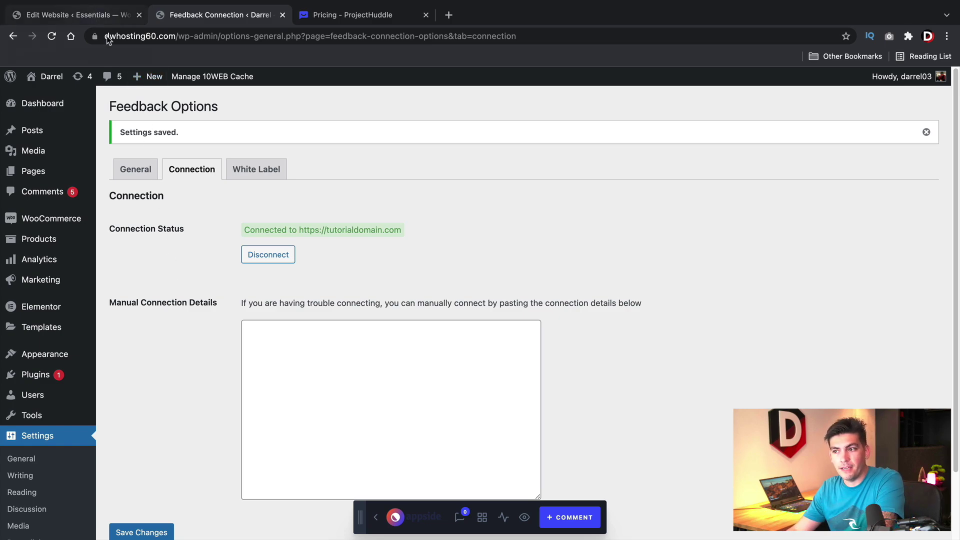
View the White Label settings, then return to the project's Connect page.
{"action": "left_click", "coordinate": [280, 175]}
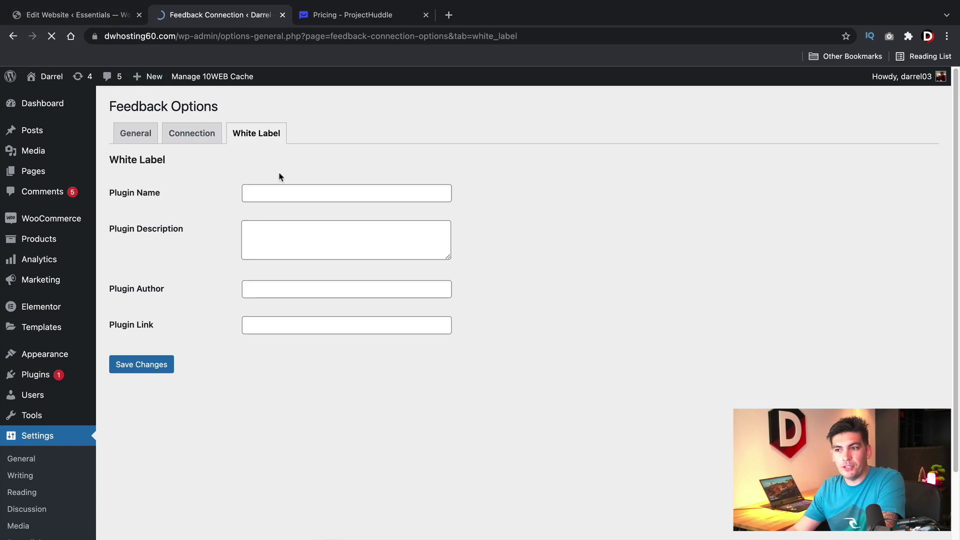
{"action": "left_click", "coordinate": [275, 198]}
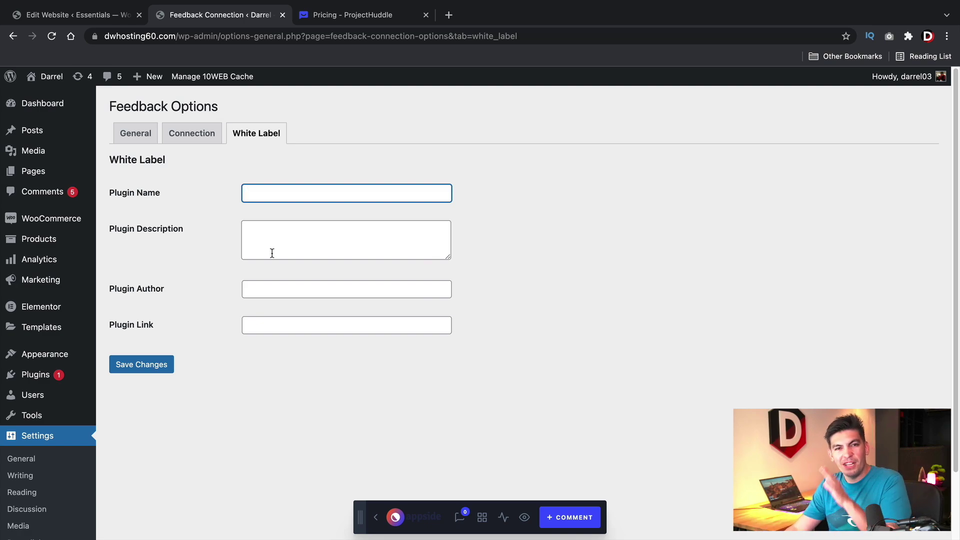
{"action": "left_click", "coordinate": [44, 15]}
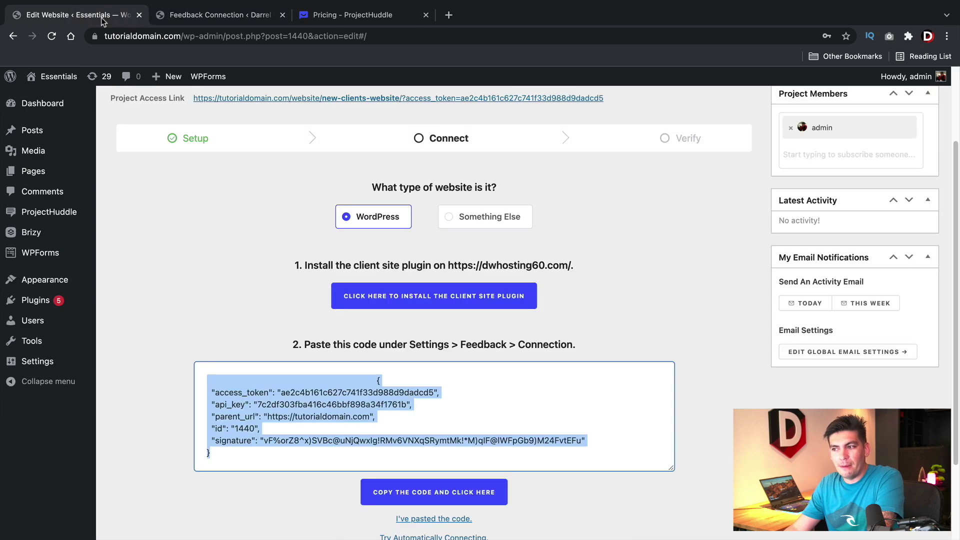
Confirm the connection code was pasted and open the New Clients Website project settings.
{"action": "scroll", "coordinate": [458, 443], "scroll_direction": "down", "scroll_amount": 3}
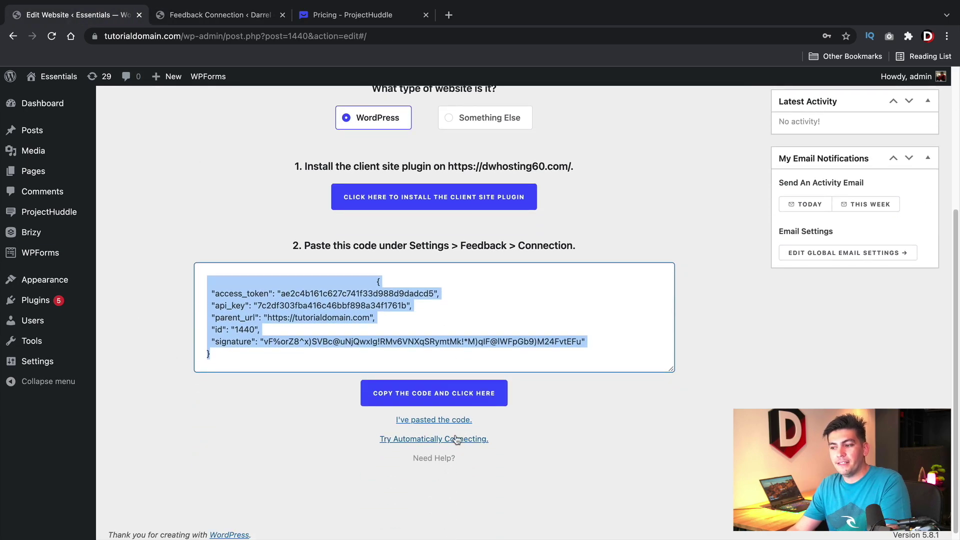
{"action": "left_click", "coordinate": [444, 422]}
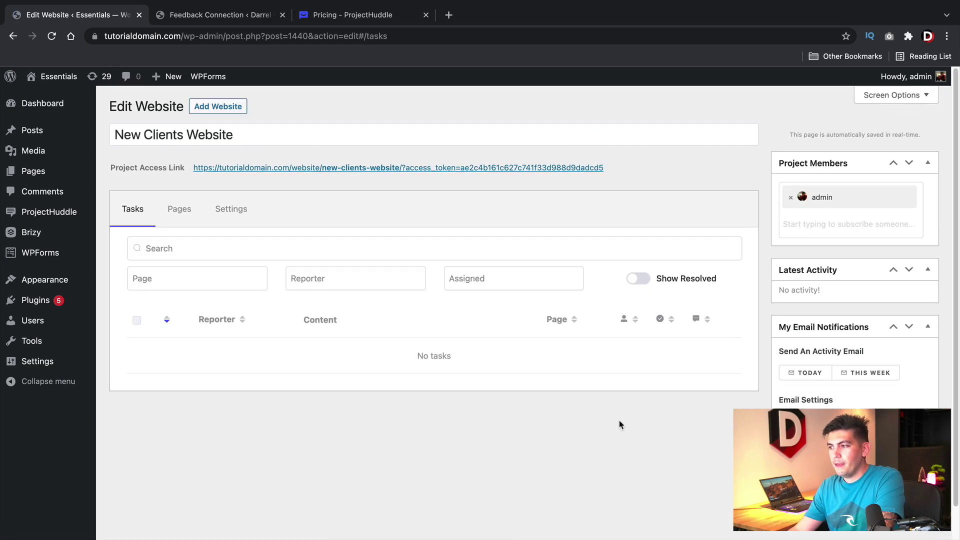
{"action": "left_click", "coordinate": [233, 211]}
From the project's Settings tab, open the Project Access Link in a new browser tab.
{"action": "left_click", "coordinate": [726, 401]}
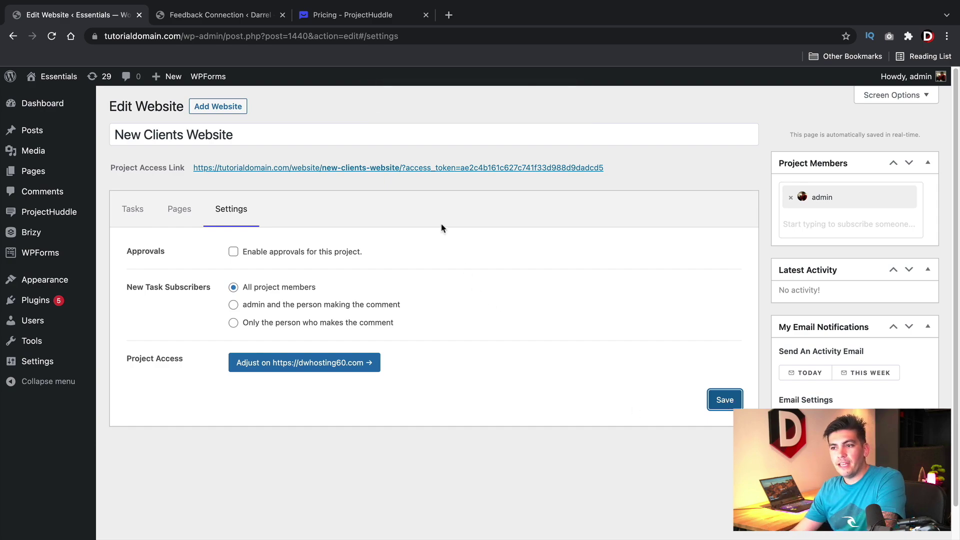
{"action": "mouse_move", "coordinate": [510, 171]}
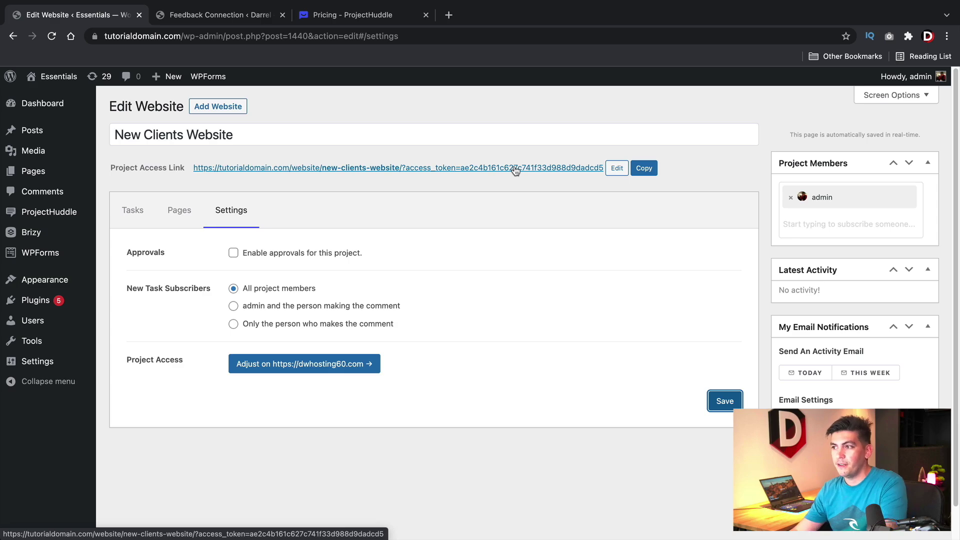
{"action": "right_click", "coordinate": [515, 171]}
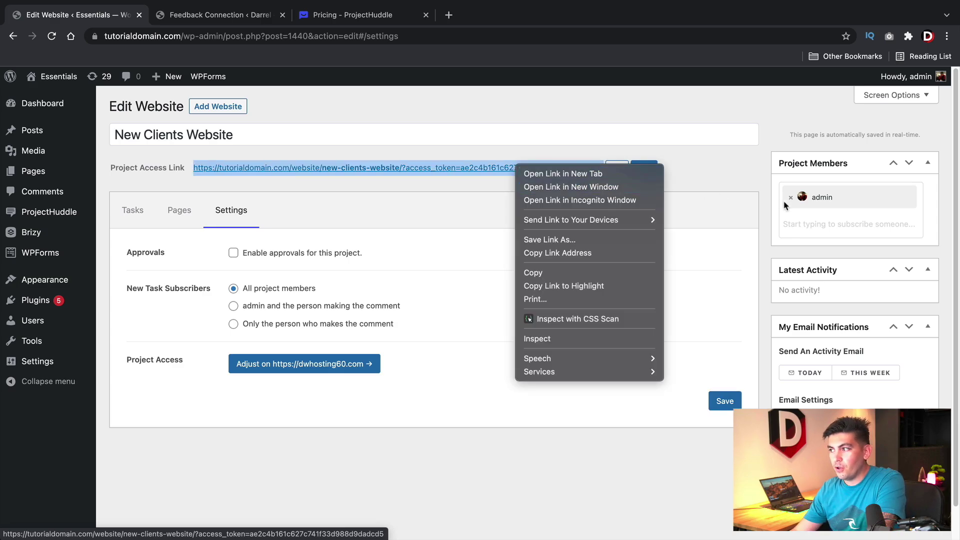
{"action": "left_click", "coordinate": [799, 225]}
{"action": "left_click", "coordinate": [818, 230]}
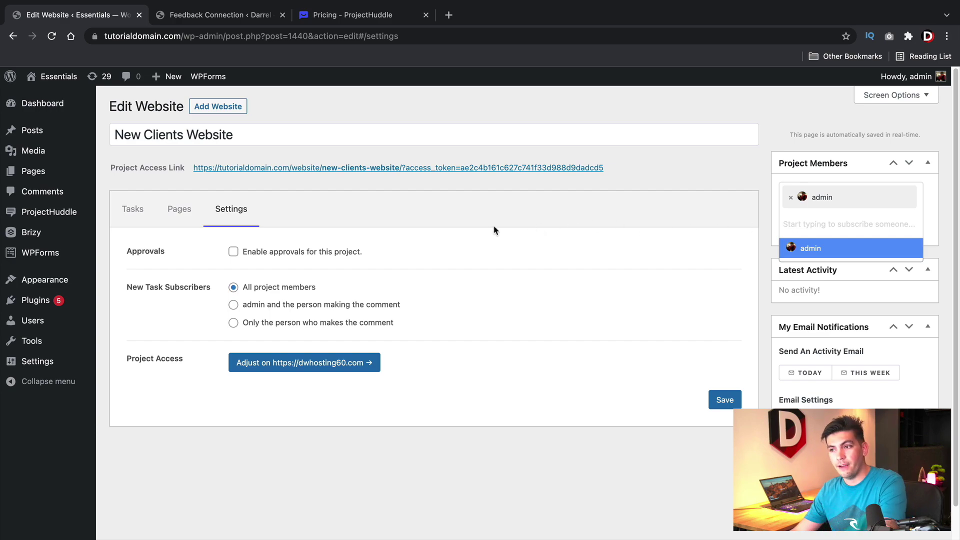
{"action": "left_click", "coordinate": [462, 209]}
{"action": "mouse_move", "coordinate": [403, 170]}
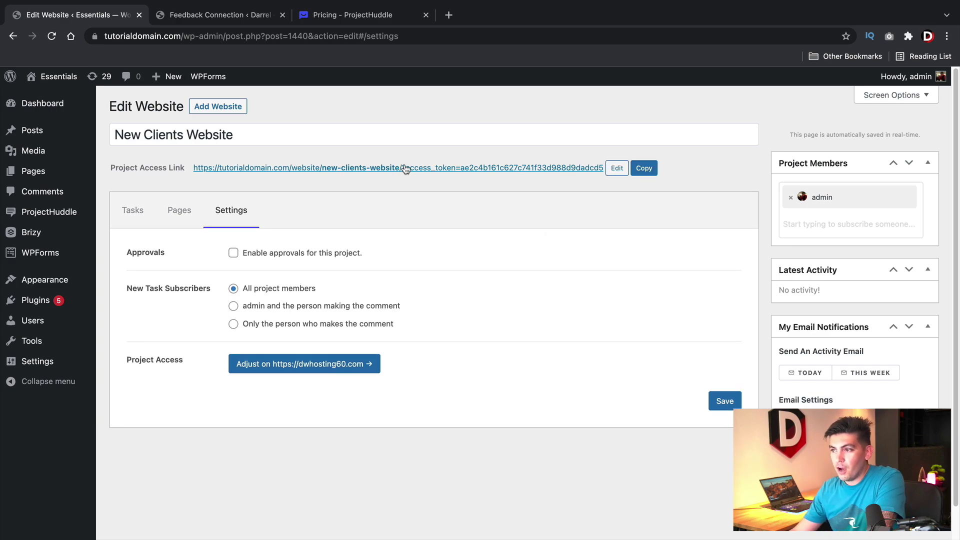
{"action": "right_click", "coordinate": [364, 171]}
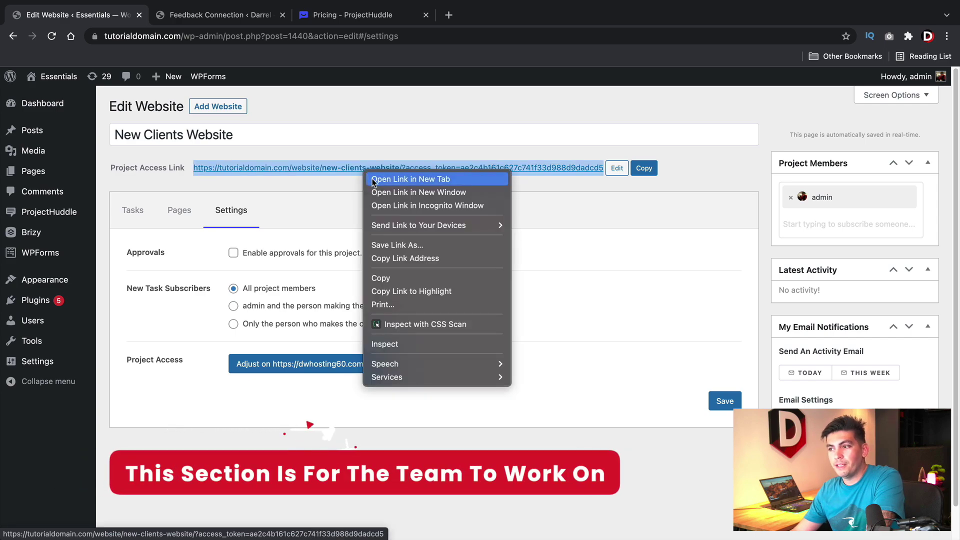
{"action": "left_click", "coordinate": [372, 181]}
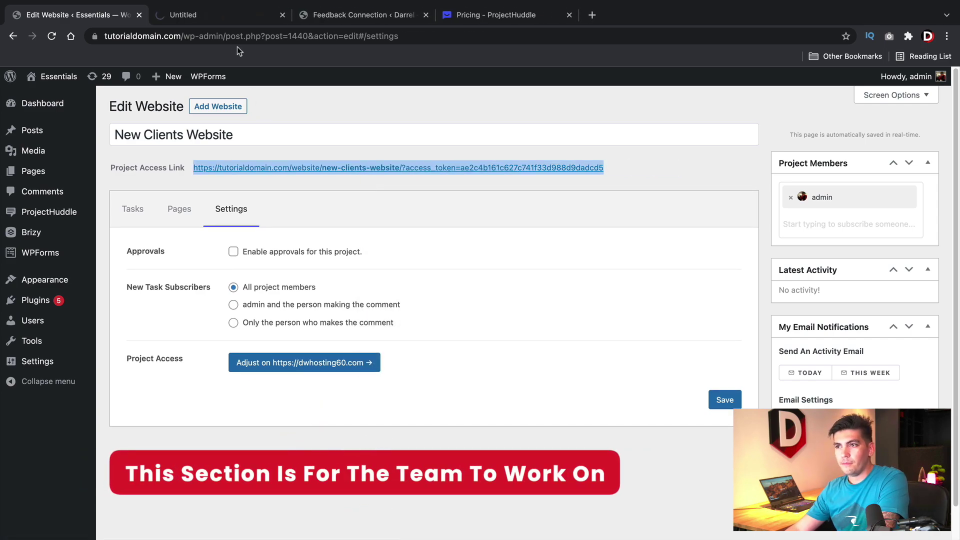
Pin a comment reading 'This looks bad' to the Best Selling Products heading.
{"action": "left_click", "coordinate": [225, 14]}
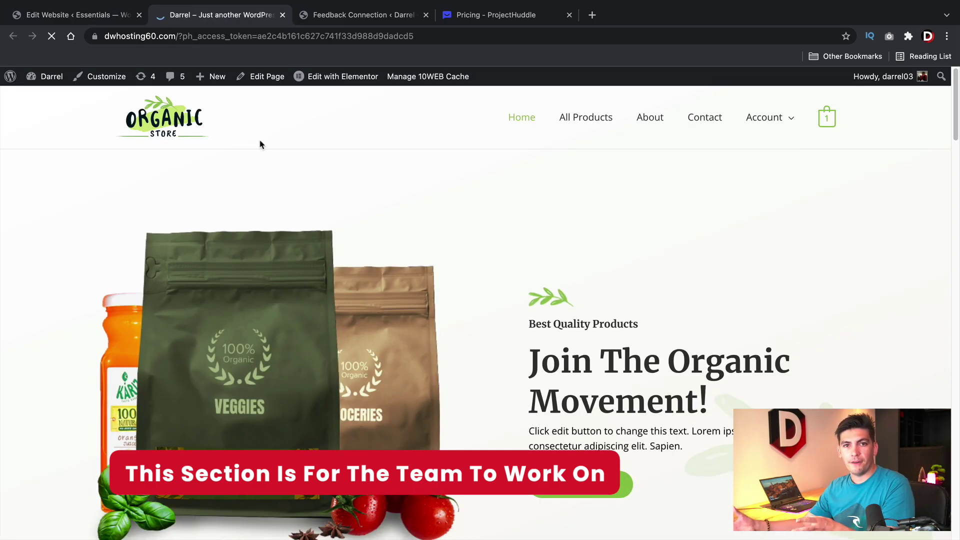
{"action": "scroll", "coordinate": [430, 388], "scroll_direction": "down", "scroll_amount": 5}
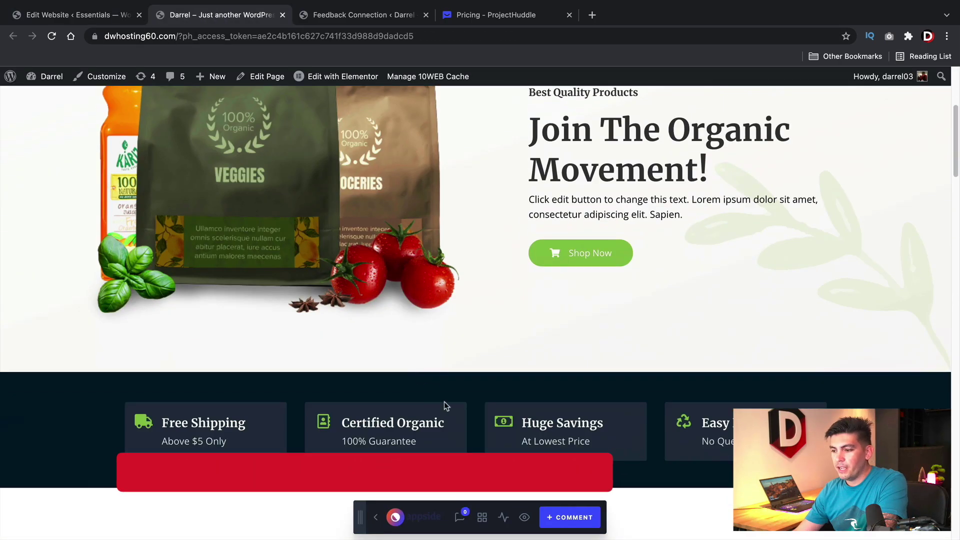
{"action": "scroll", "coordinate": [475, 428], "scroll_direction": "up", "scroll_amount": 2}
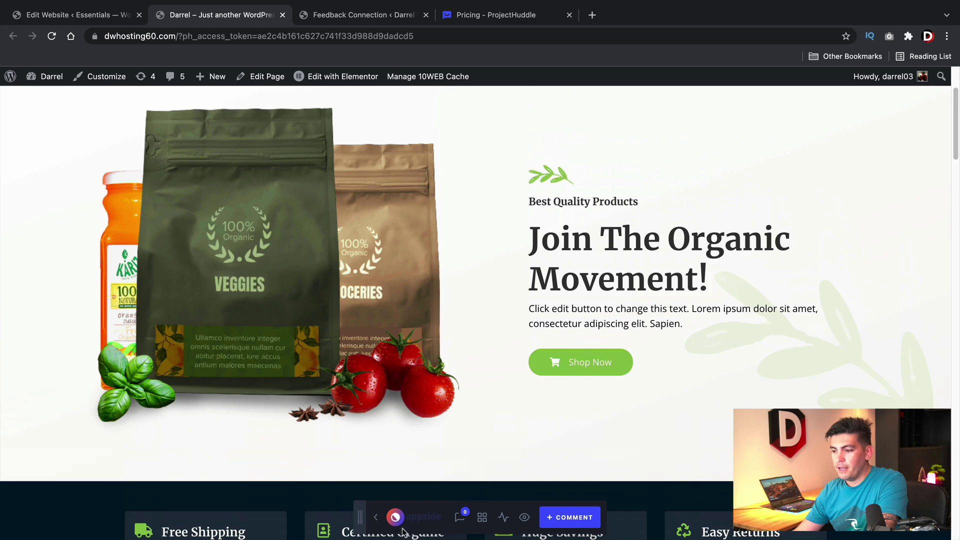
{"action": "scroll", "coordinate": [518, 453], "scroll_direction": "up", "scroll_amount": 2}
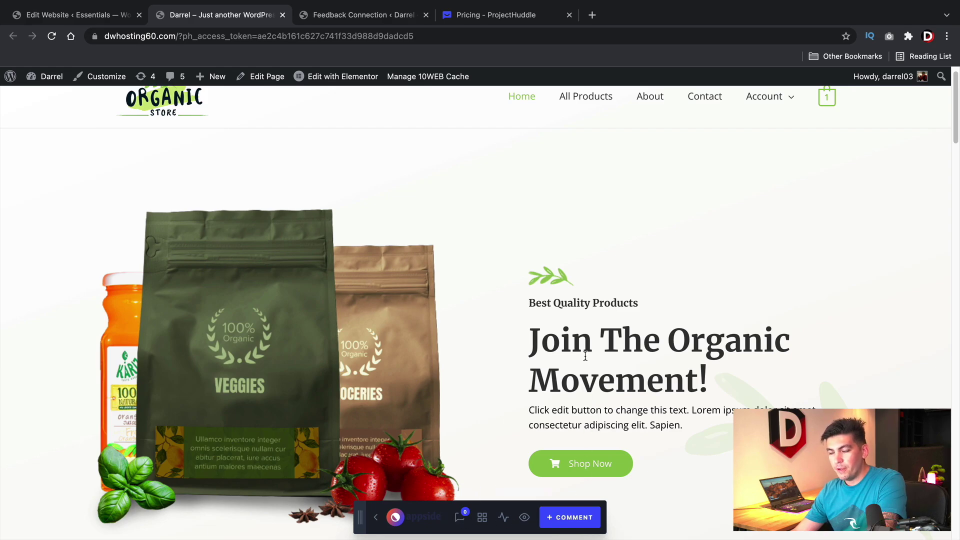
{"action": "scroll", "coordinate": [584, 356], "scroll_direction": "down", "scroll_amount": 10}
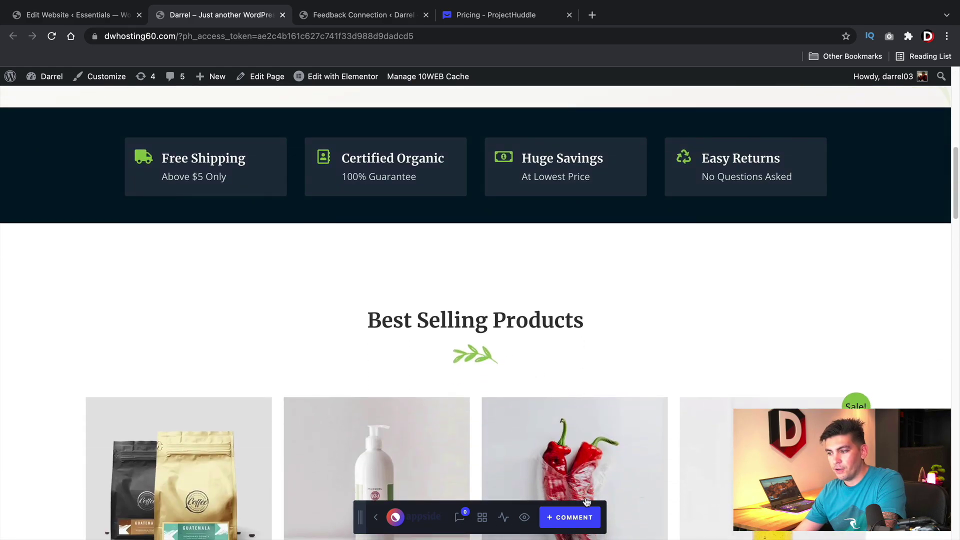
{"action": "left_click", "coordinate": [570, 517]}
{"action": "left_click", "coordinate": [532, 318]}
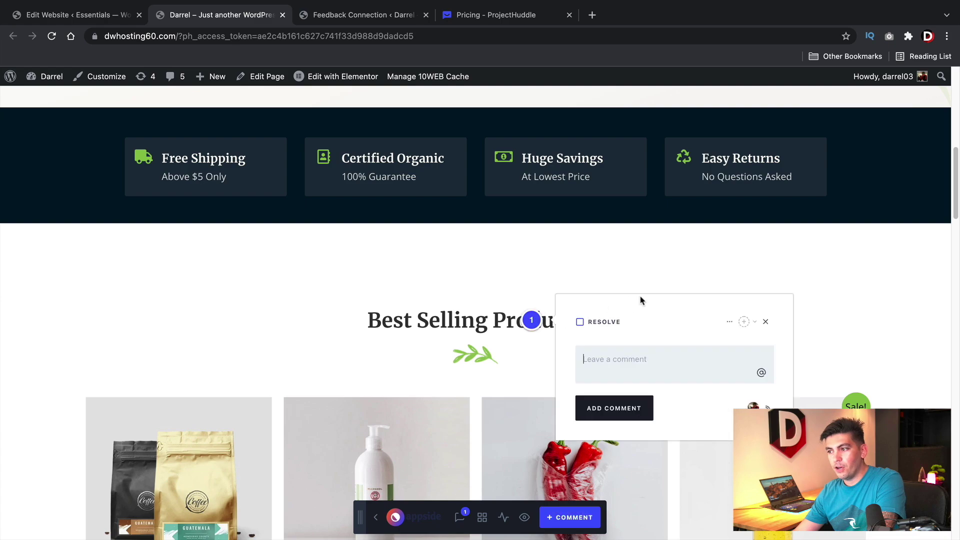
{"action": "left_click", "coordinate": [664, 355]}
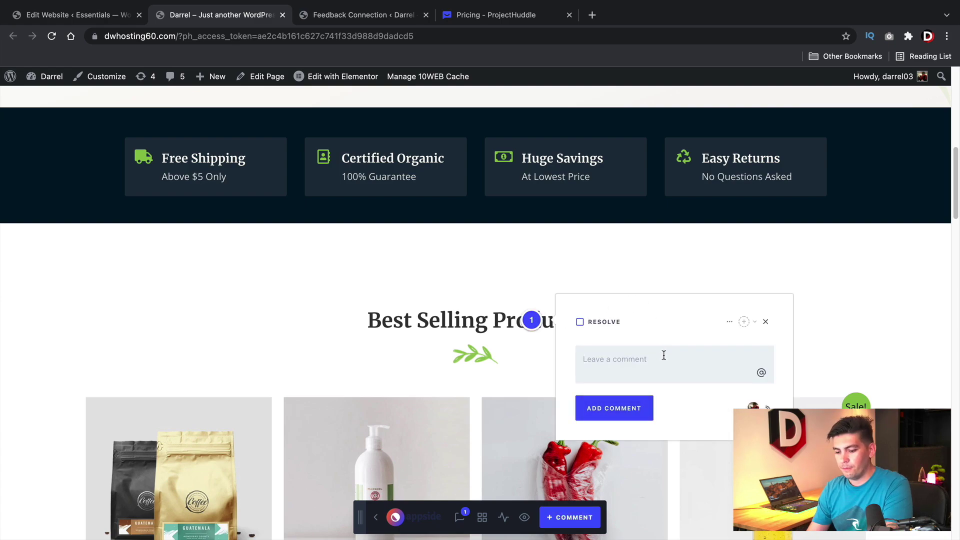
{"action": "type", "text": "This looks bad"}
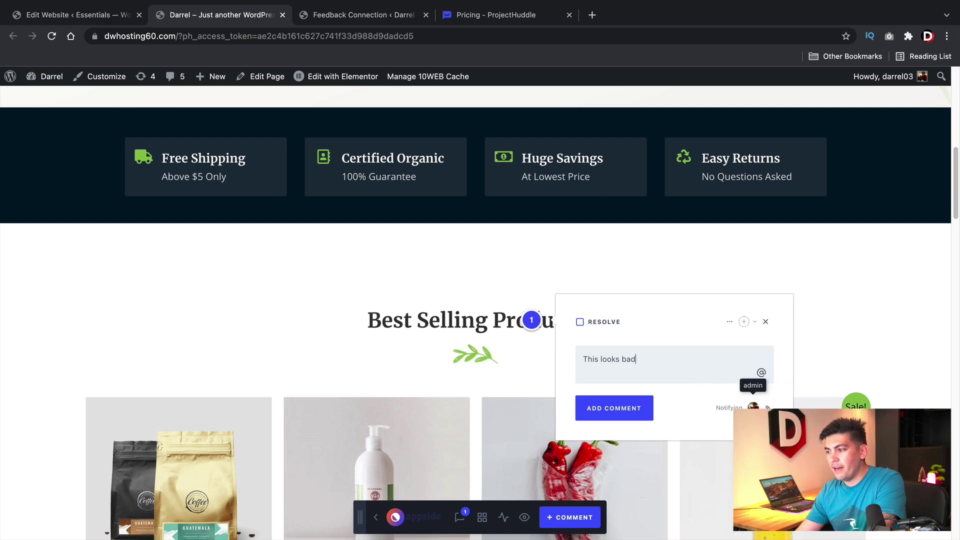
Review the comment's browser details and page screenshot, then post it.
{"action": "left_click", "coordinate": [761, 372]}
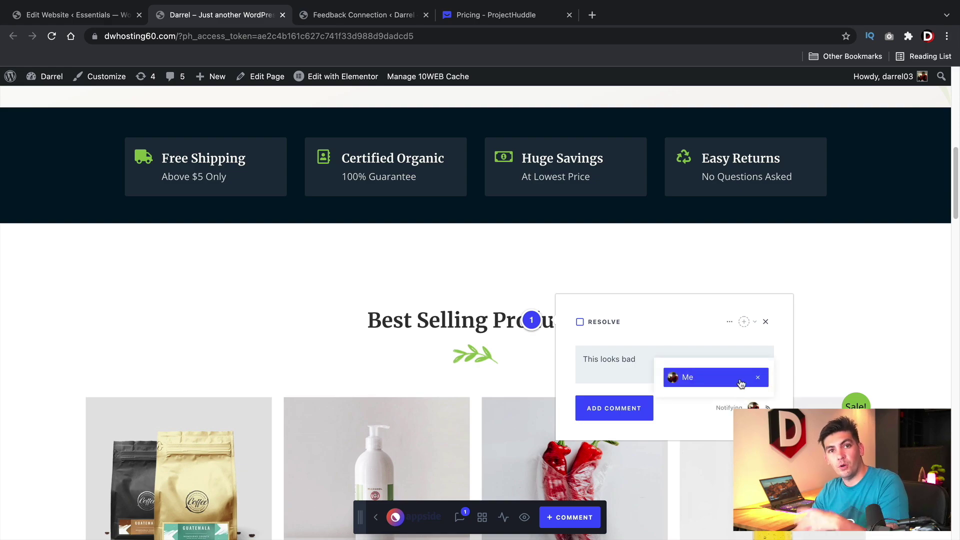
{"action": "left_click", "coordinate": [757, 377]}
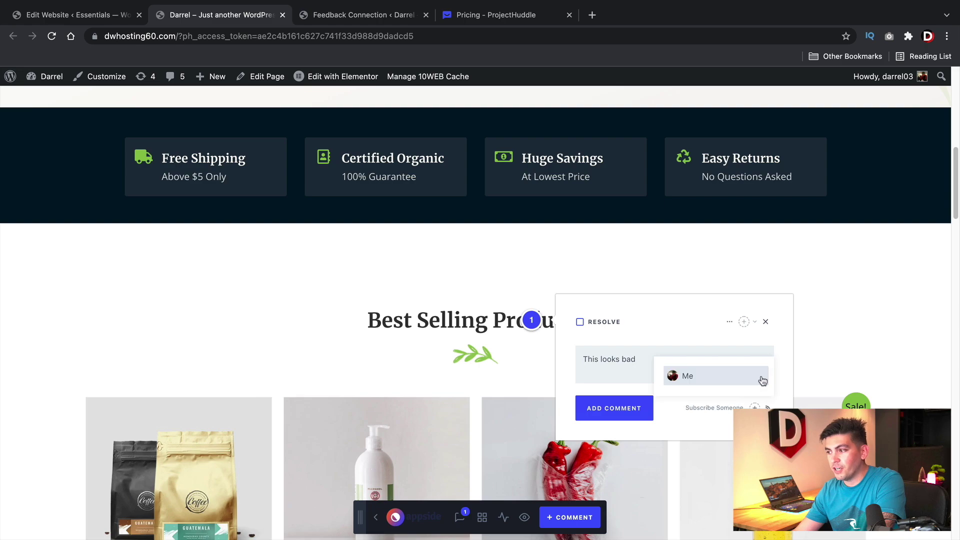
{"action": "left_click", "coordinate": [729, 322]}
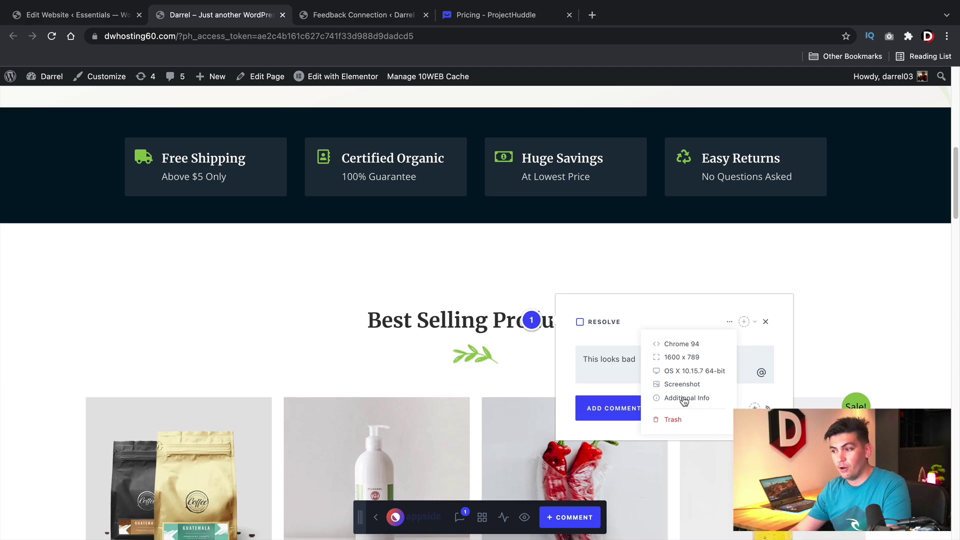
{"action": "left_click", "coordinate": [674, 385]}
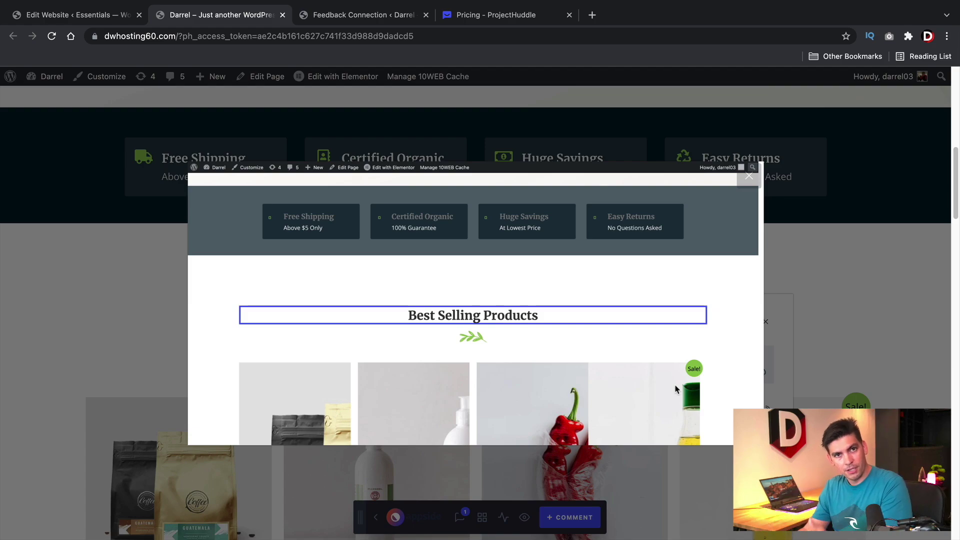
{"action": "left_click", "coordinate": [748, 176]}
{"action": "left_click", "coordinate": [615, 413]}
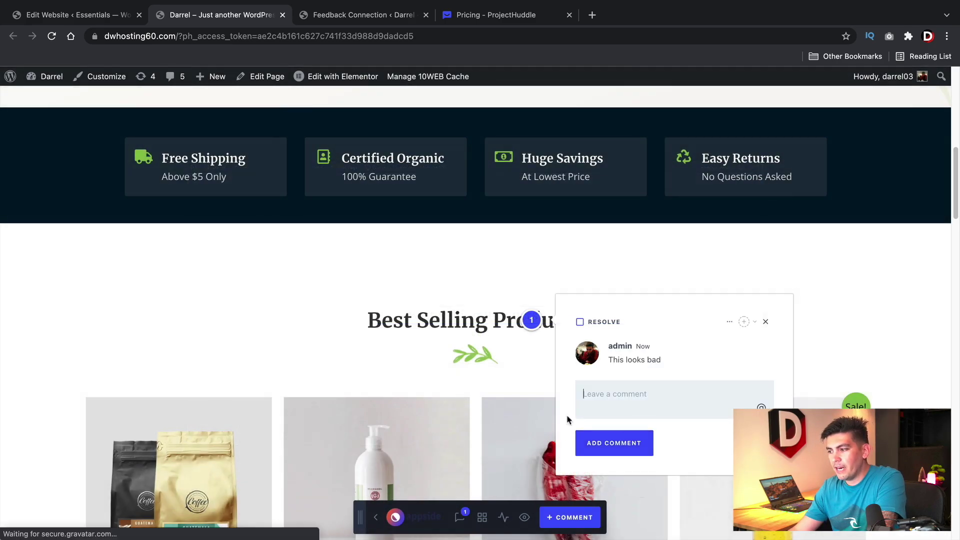
Pin a new comment beside the leaf image, keeping it open when the discard prompt appears.
{"action": "scroll", "coordinate": [536, 422], "scroll_direction": "down", "scroll_amount": 8}
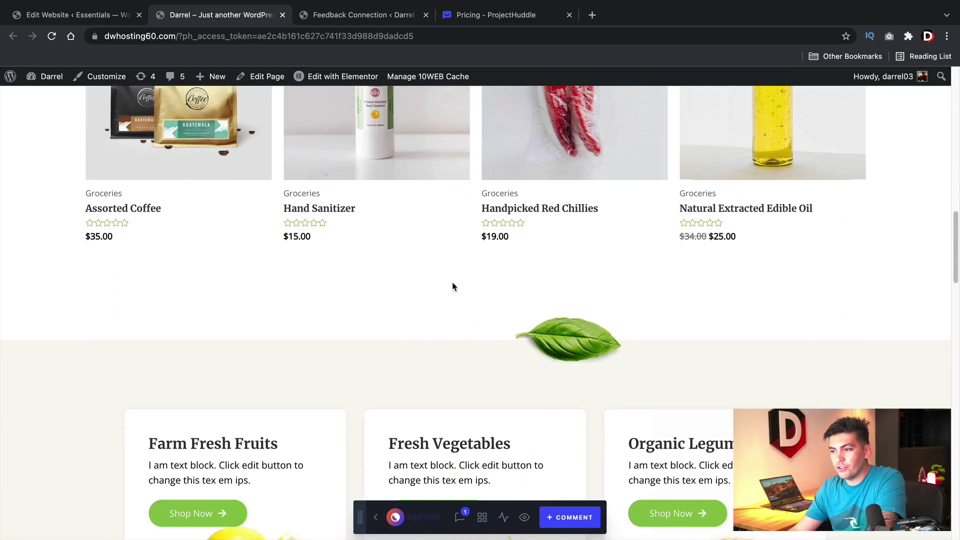
{"action": "left_click", "coordinate": [556, 514]}
{"action": "left_click", "coordinate": [503, 349]}
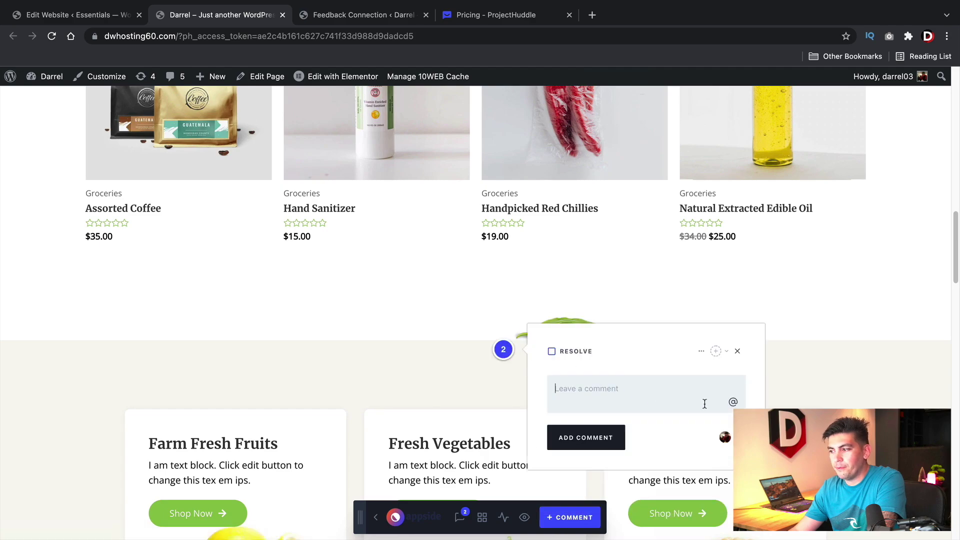
{"action": "left_click", "coordinate": [732, 402]}
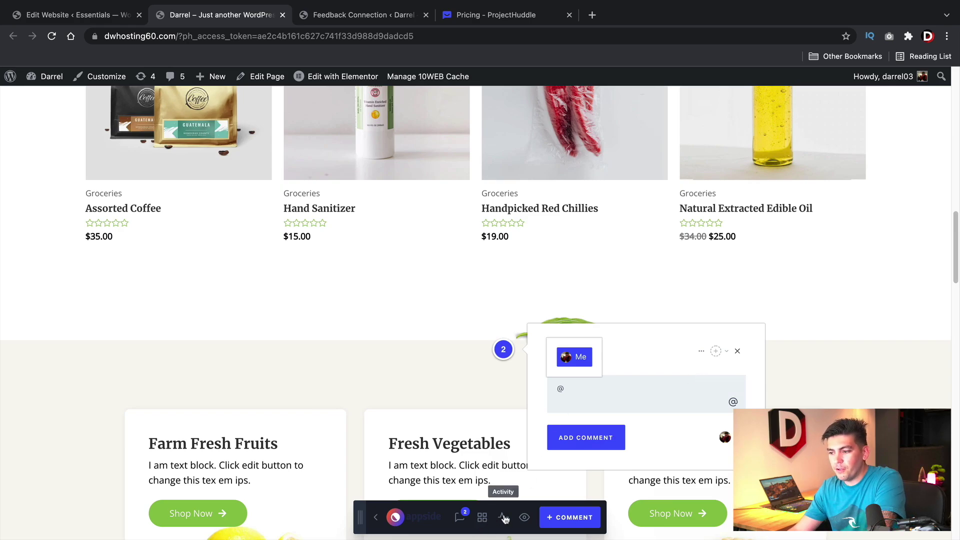
{"action": "left_click", "coordinate": [484, 517]}
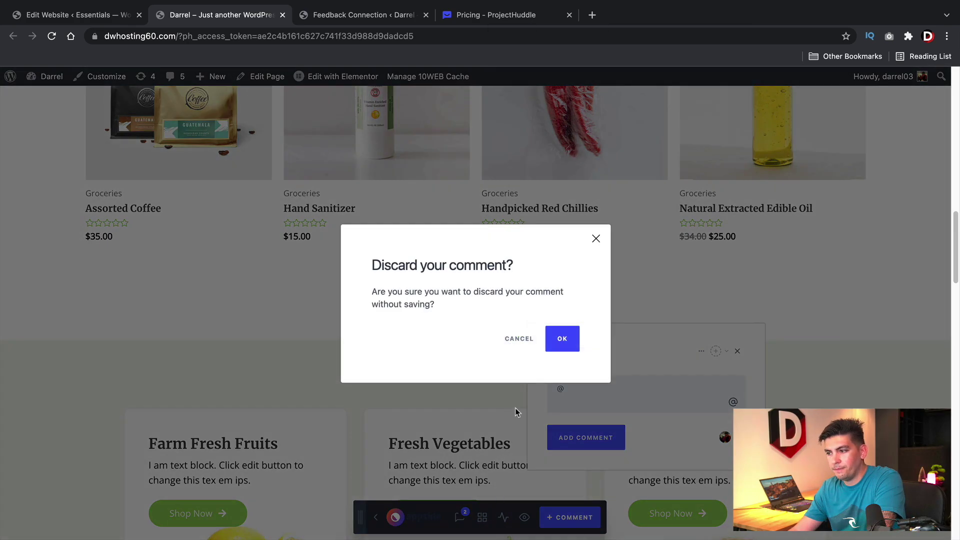
{"action": "left_click", "coordinate": [519, 338]}
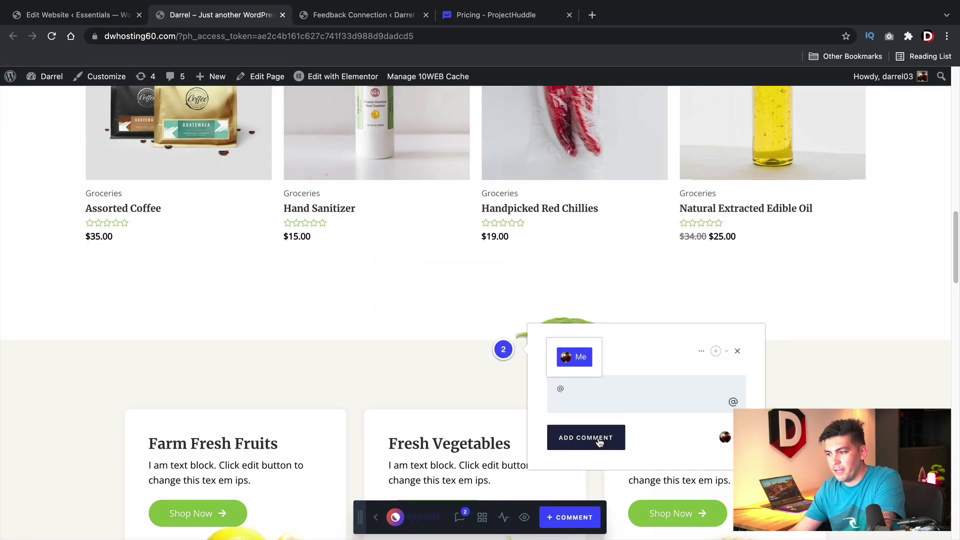
{"action": "left_click", "coordinate": [599, 382]}
Post the comment 'good work' and open the project's pages panel.
{"action": "key", "text": "BackSpace"}
{"action": "type", "text": "good work"}
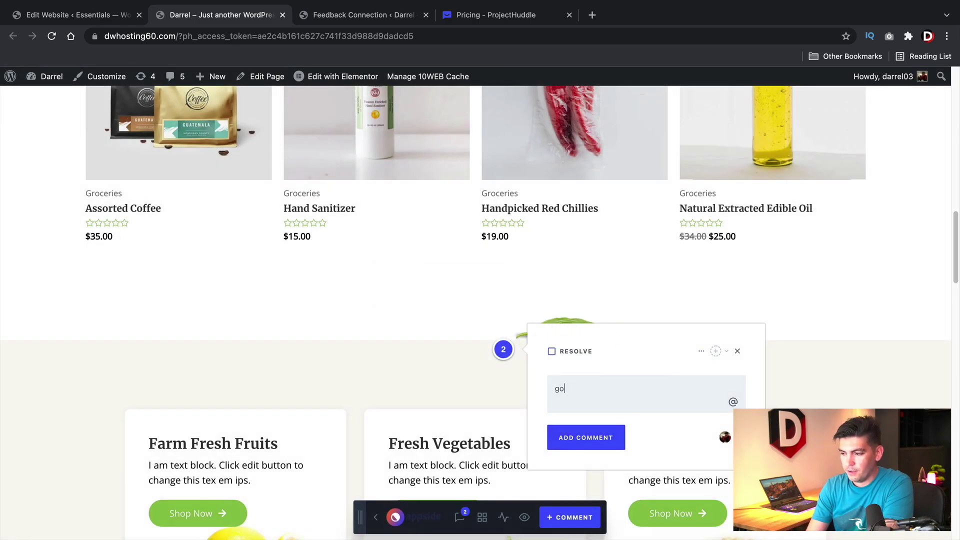
{"action": "left_click", "coordinate": [585, 437]}
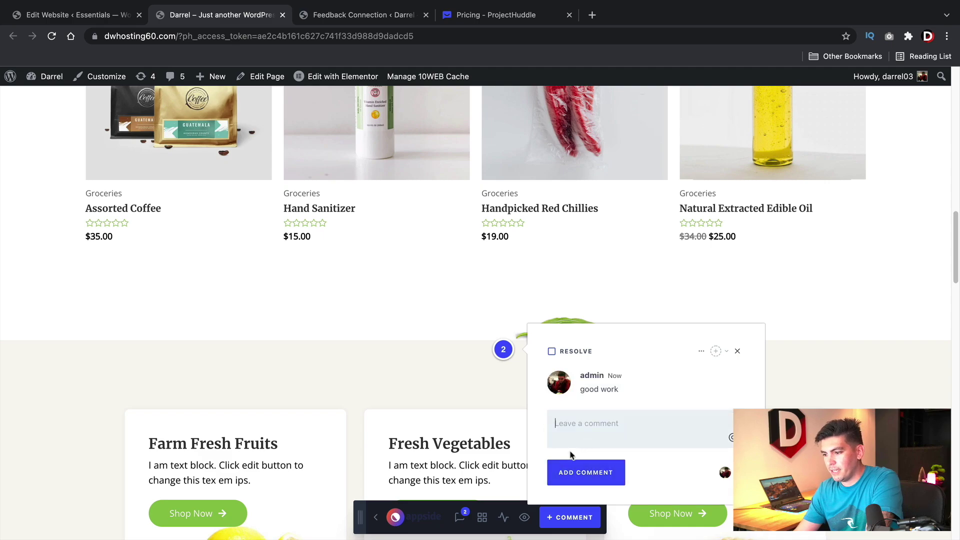
{"action": "left_click", "coordinate": [482, 517]}
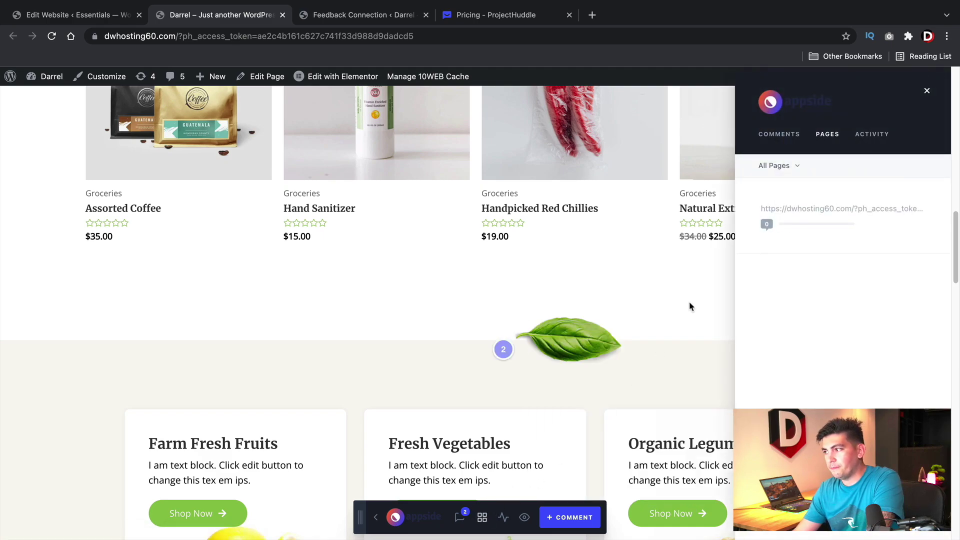
Check the Activity and Comments lists for 'good work' and 'This looks bad', then close the panel.
{"action": "left_click", "coordinate": [860, 140]}
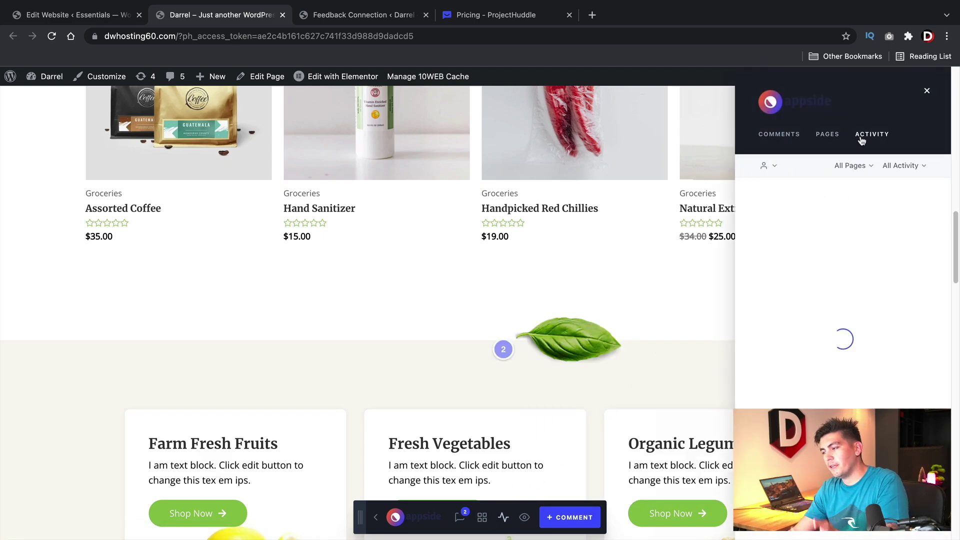
{"action": "left_click", "coordinate": [773, 139]}
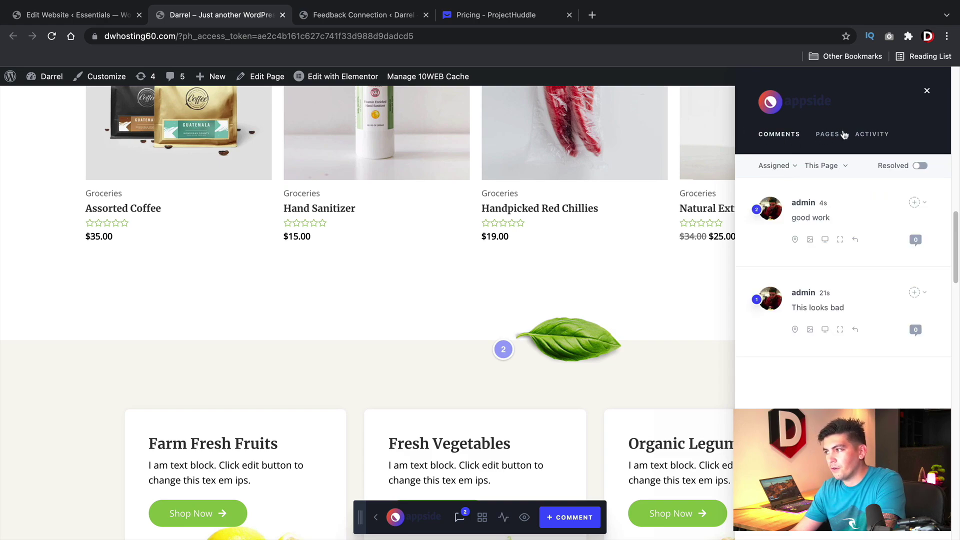
{"action": "left_click", "coordinate": [927, 92]}
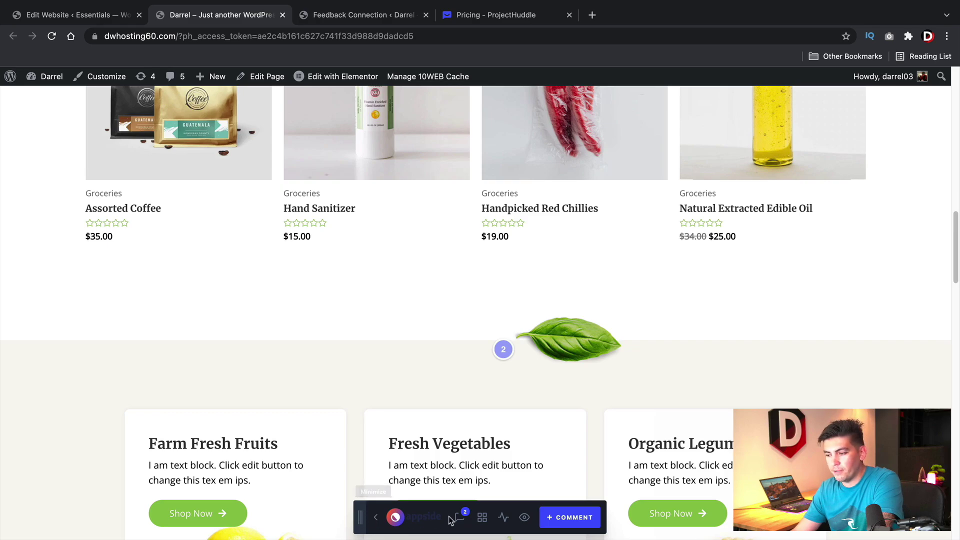
{"action": "scroll", "coordinate": [544, 374], "scroll_direction": "up", "scroll_amount": 1}
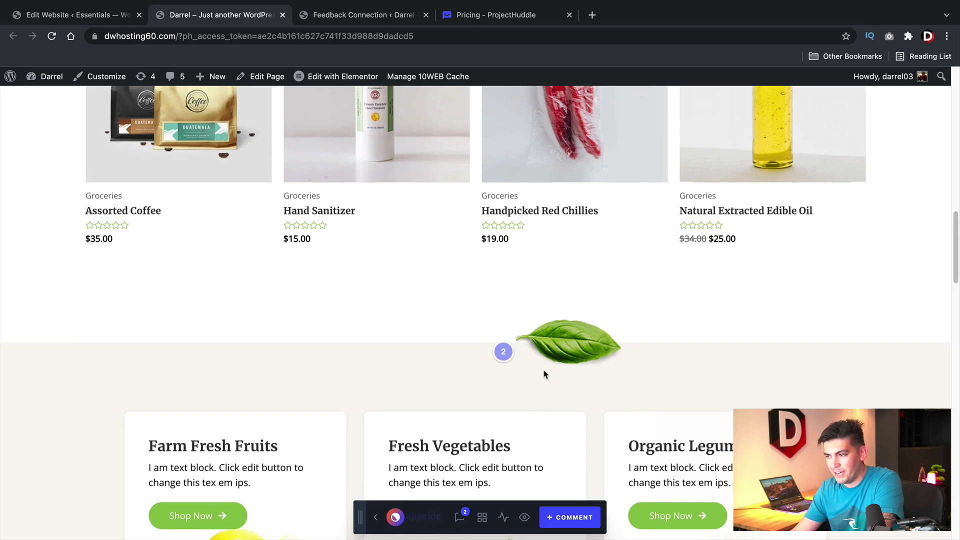
{"action": "scroll", "coordinate": [545, 374], "scroll_direction": "up", "scroll_amount": 18}
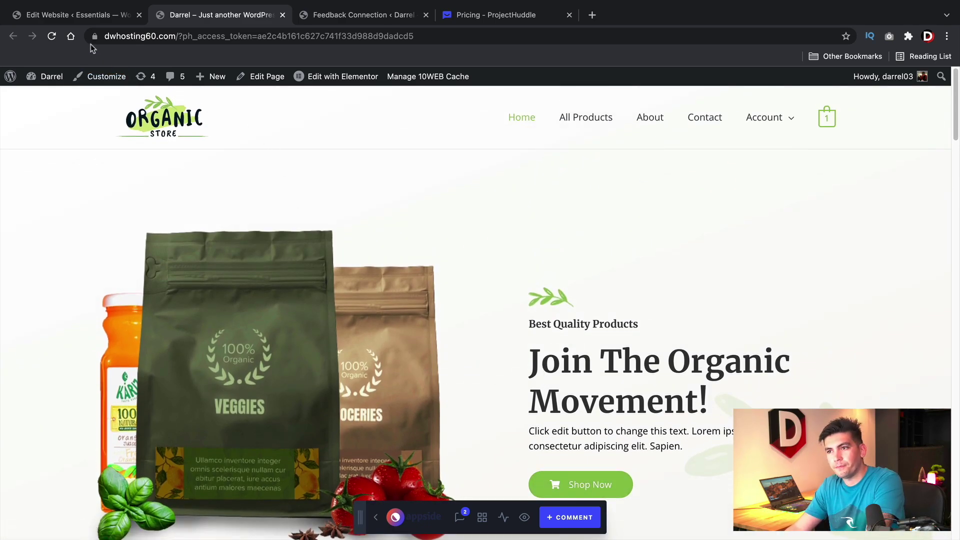
Open the 'good work' task from the project's task list in WordPress admin.
{"action": "left_click", "coordinate": [89, 20]}
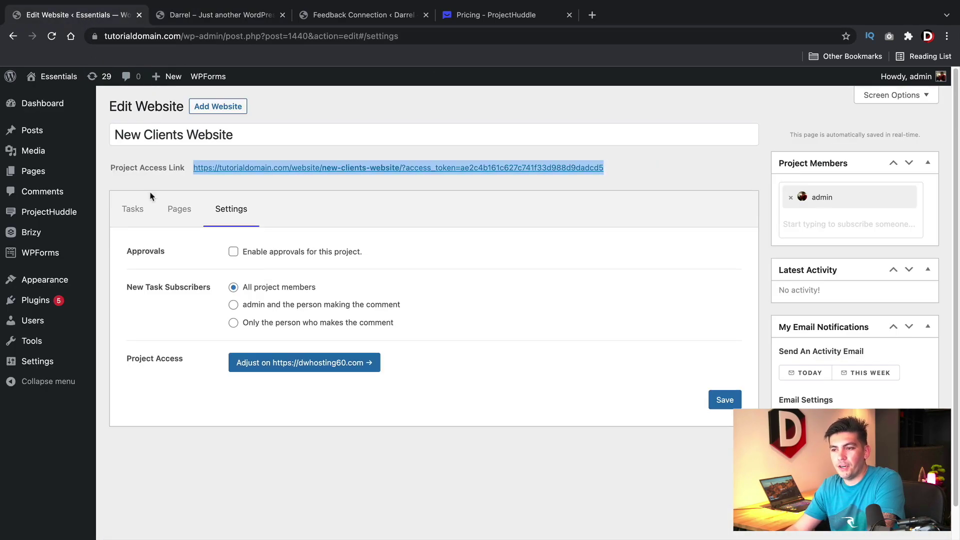
{"action": "left_click", "coordinate": [133, 211]}
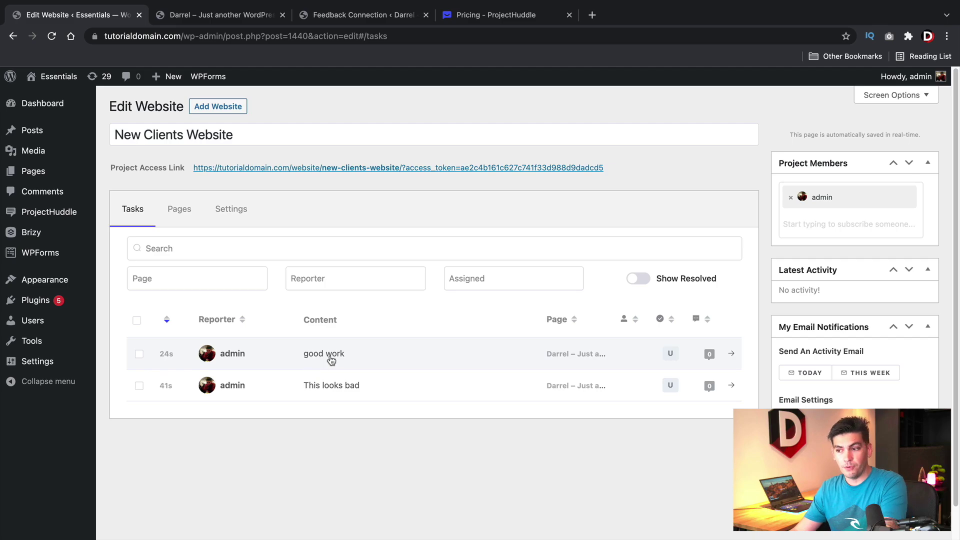
{"action": "left_click", "coordinate": [330, 356]}
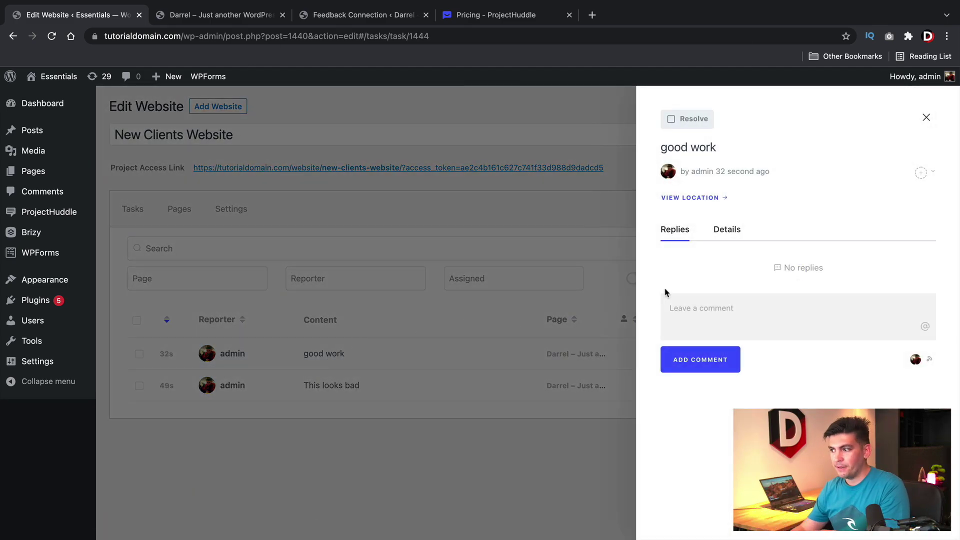
Inspect the task's browser details and enlarged screenshot, then return to the client site.
{"action": "left_click", "coordinate": [726, 241]}
{"action": "scroll", "coordinate": [749, 329], "scroll_direction": "down", "scroll_amount": 2}
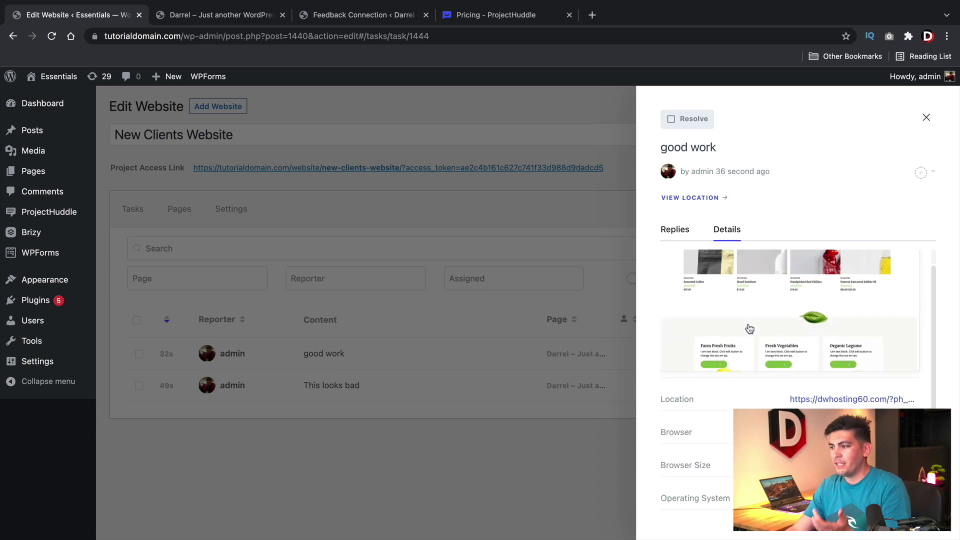
{"action": "left_click", "coordinate": [751, 330]}
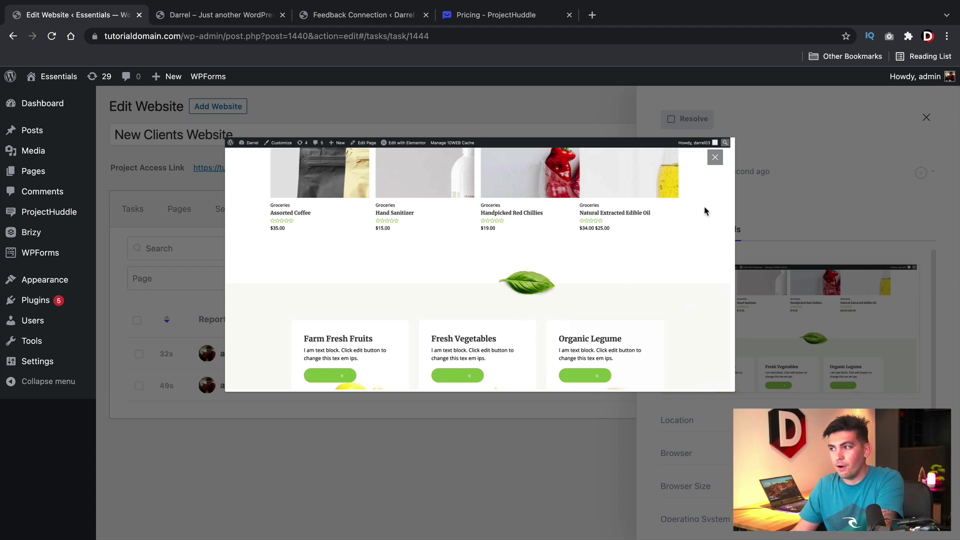
{"action": "left_click", "coordinate": [715, 158]}
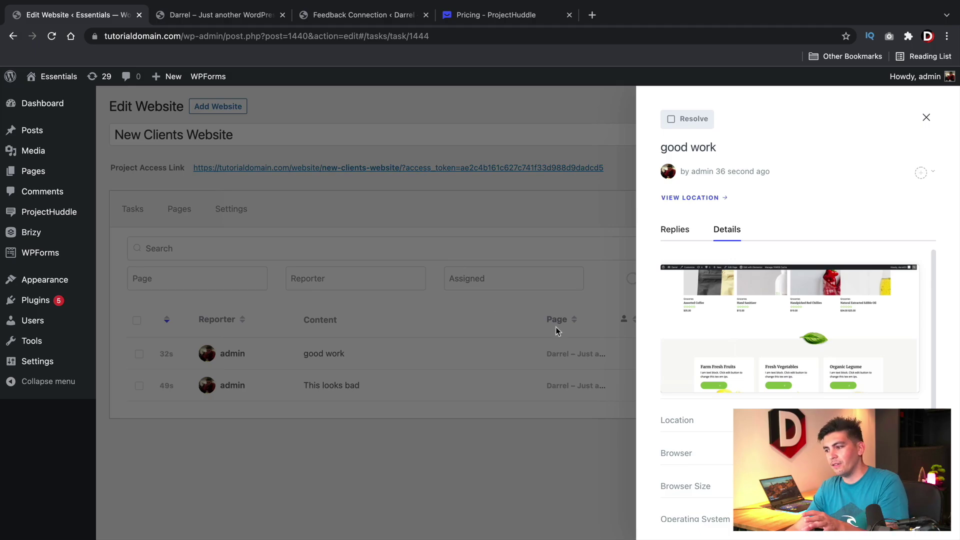
{"action": "scroll", "coordinate": [681, 384], "scroll_direction": "down", "scroll_amount": 1}
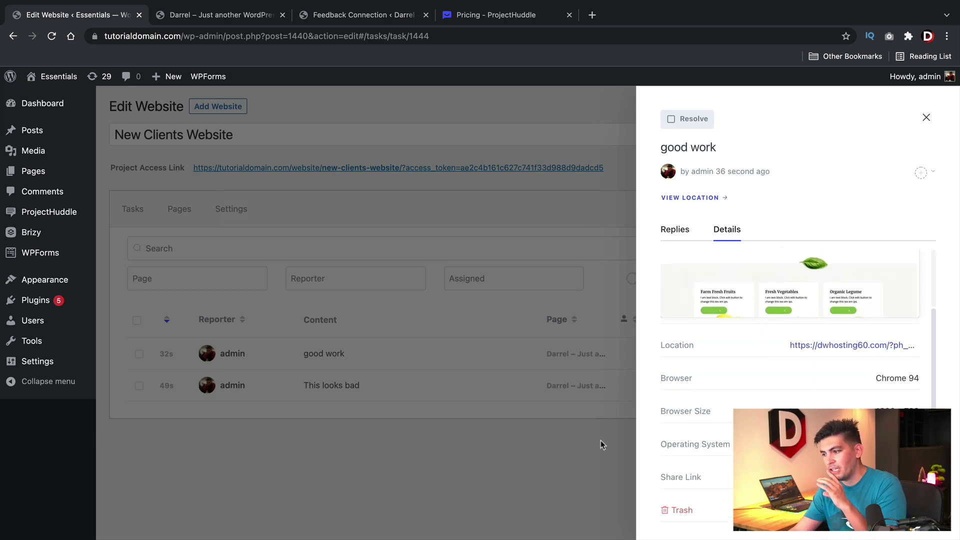
{"action": "left_click", "coordinate": [430, 449]}
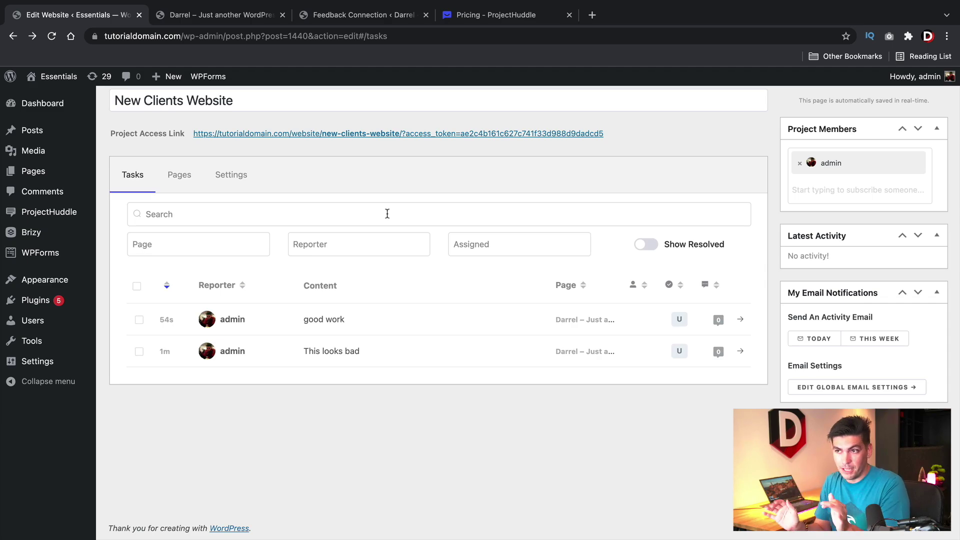
{"action": "left_click", "coordinate": [242, 16]}
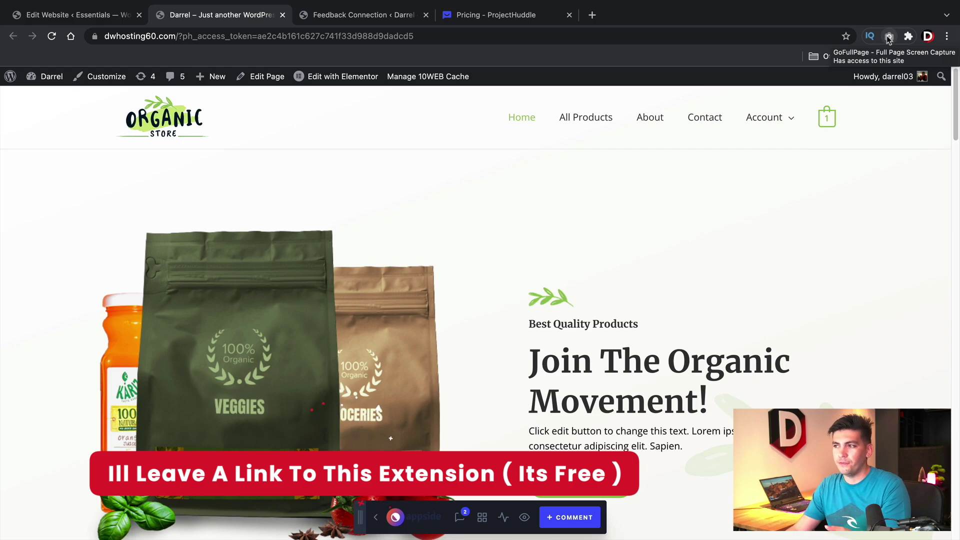
Capture the whole Organic Store page with GoFullPage and download it as a JPG.
{"action": "left_click", "coordinate": [888, 37]}
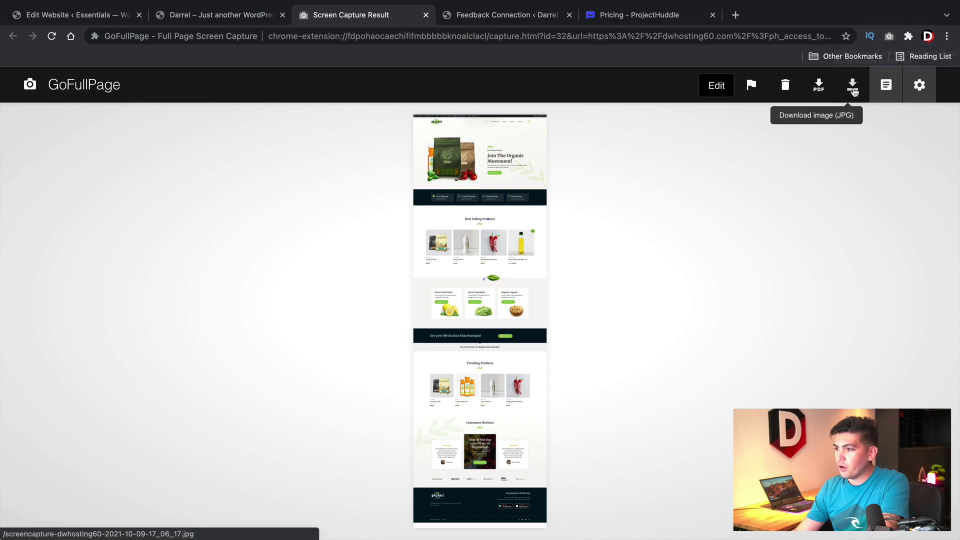
{"action": "left_click", "coordinate": [852, 87]}
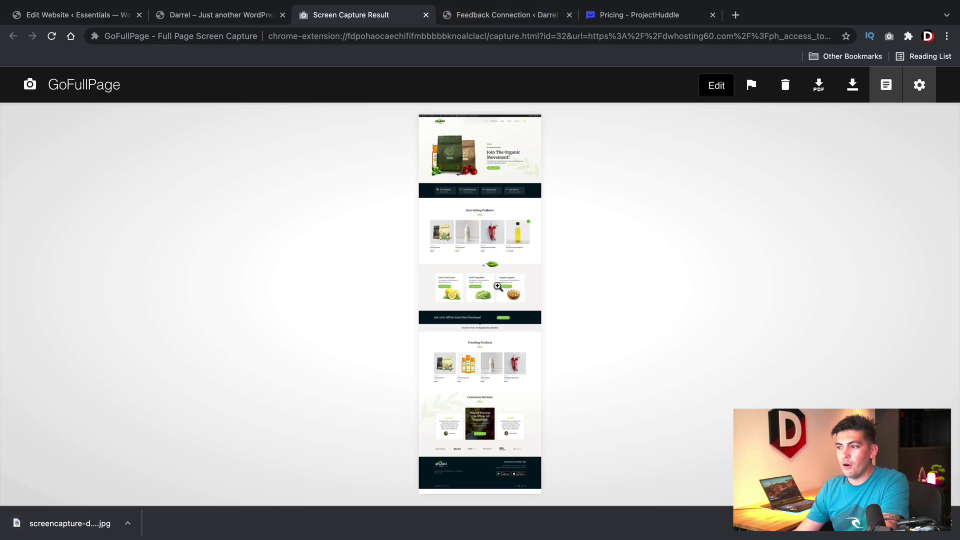
{"action": "left_click", "coordinate": [474, 271]}
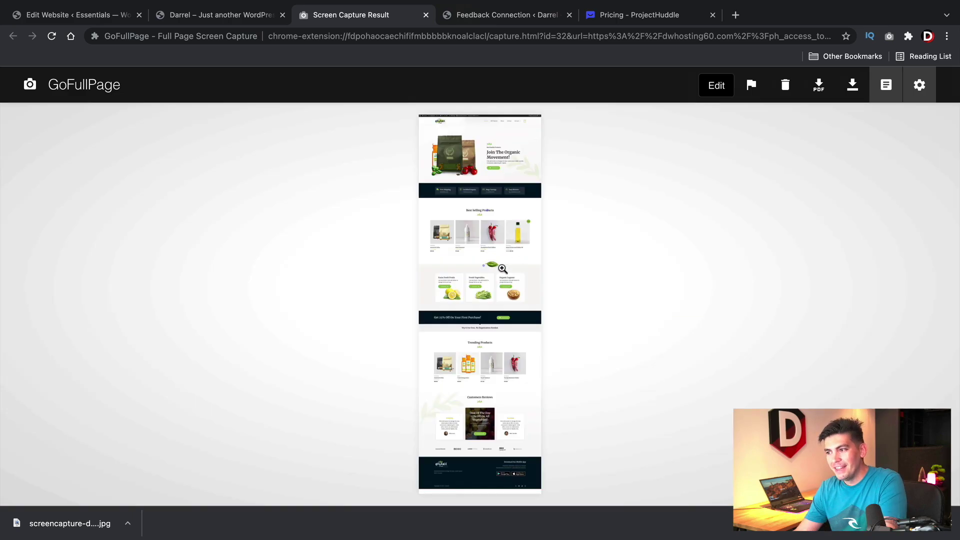
{"action": "left_click", "coordinate": [528, 264]}
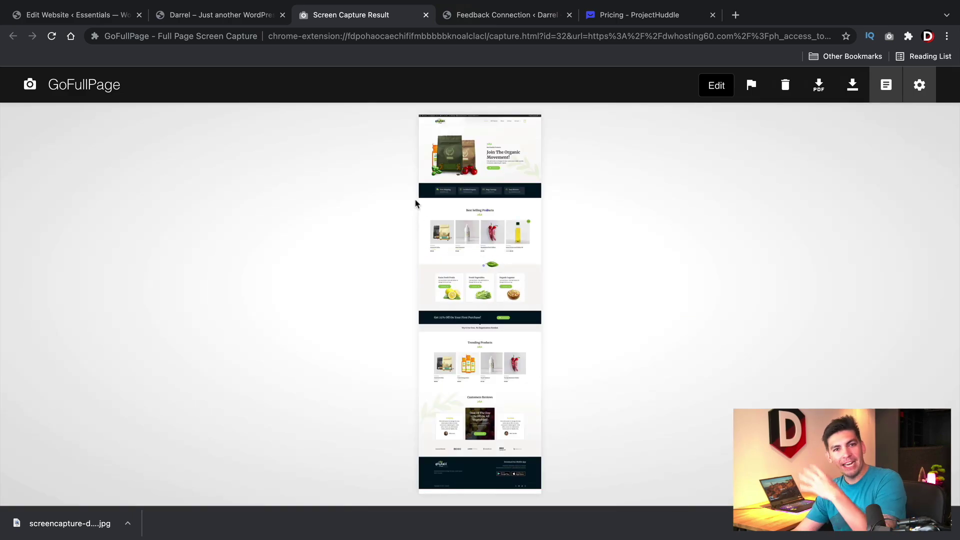
{"action": "left_click", "coordinate": [96, 15]}
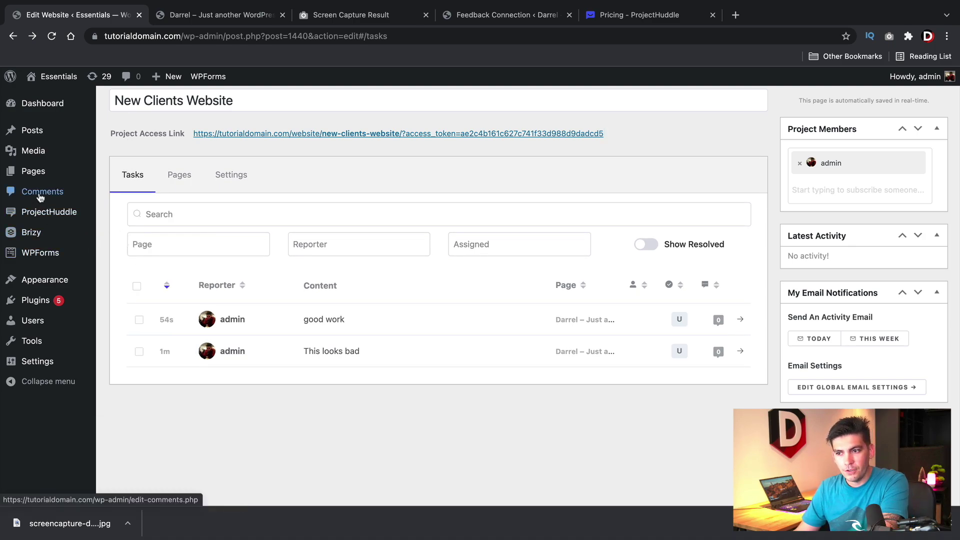
Create a new mockup titled 'Darrels Website' from the Mockups list and bring up its media library.
{"action": "mouse_move", "coordinate": [49, 216]}
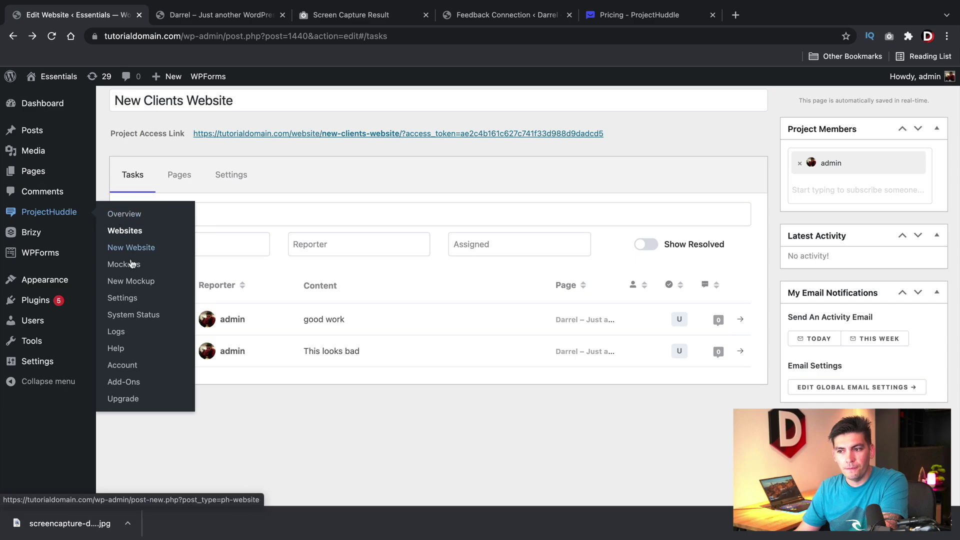
{"action": "left_click", "coordinate": [131, 265]}
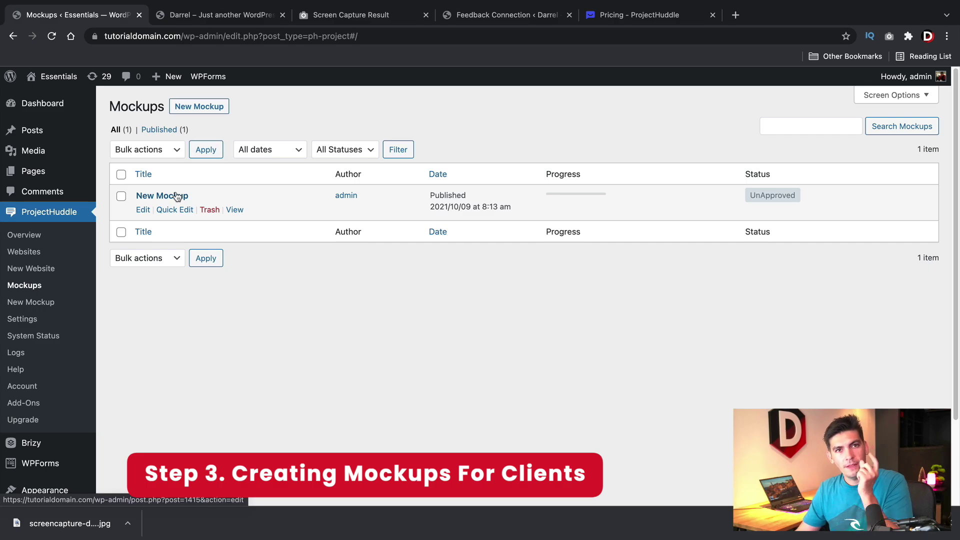
{"action": "left_click", "coordinate": [214, 112]}
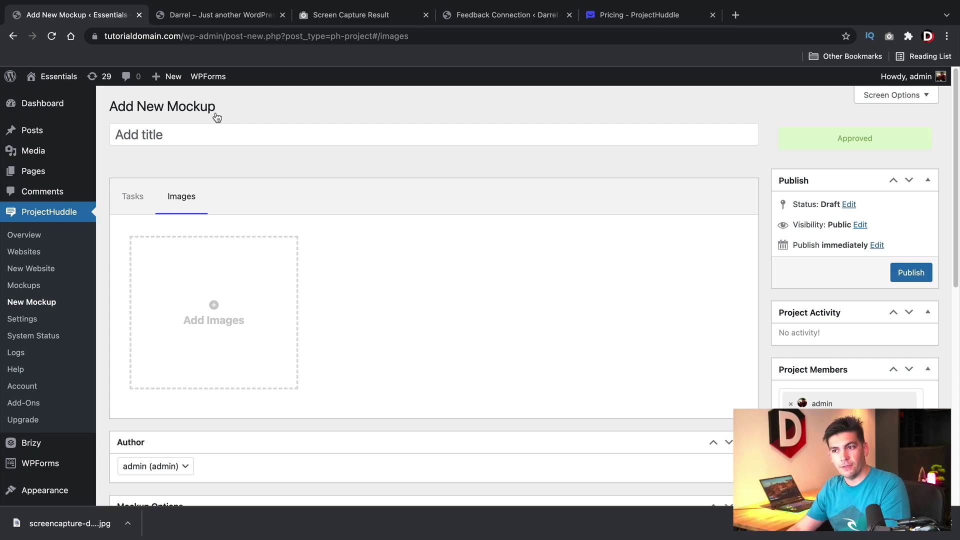
{"action": "left_click", "coordinate": [222, 129]}
{"action": "type", "text": "Darrels Website"}
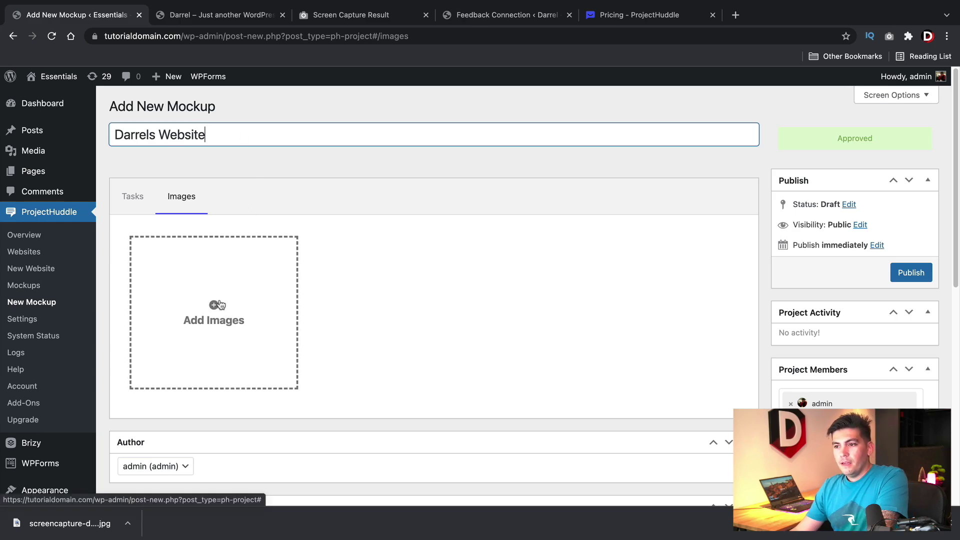
{"action": "left_click", "coordinate": [218, 305]}
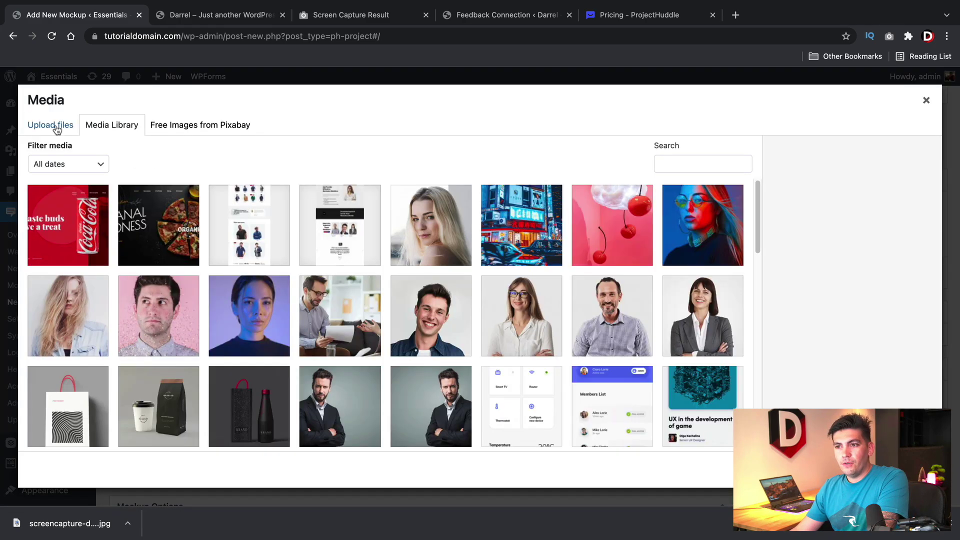
{"action": "left_click", "coordinate": [56, 129]}
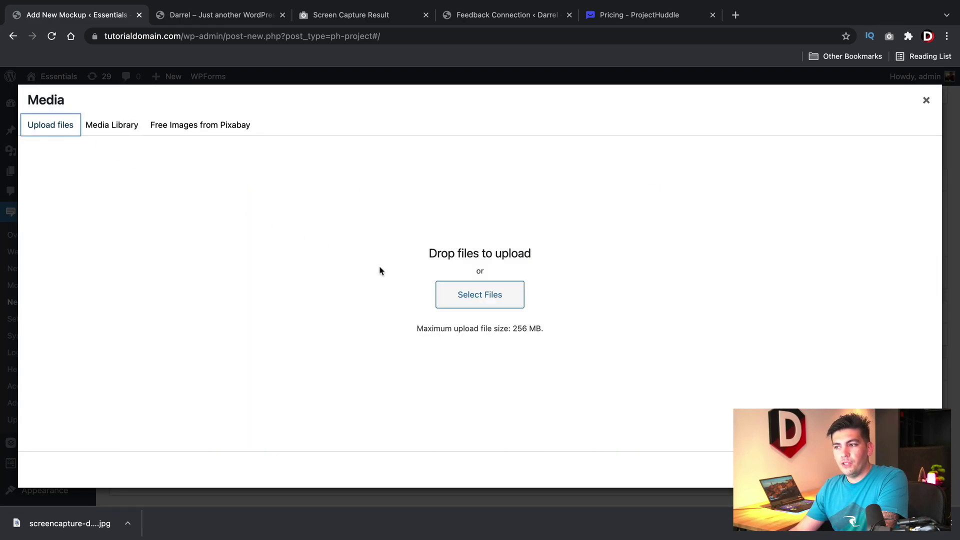
{"action": "left_click", "coordinate": [464, 295]}
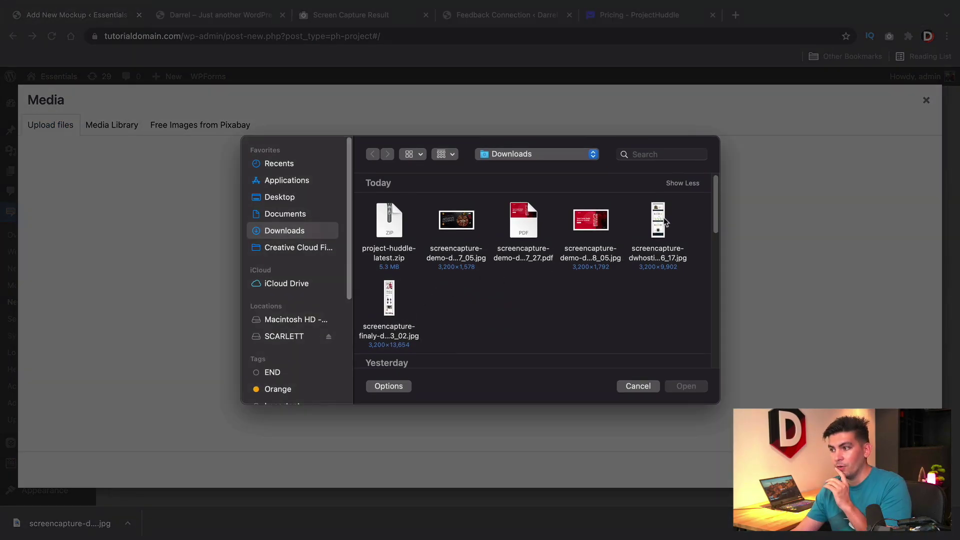
{"action": "double_click", "coordinate": [661, 220]}
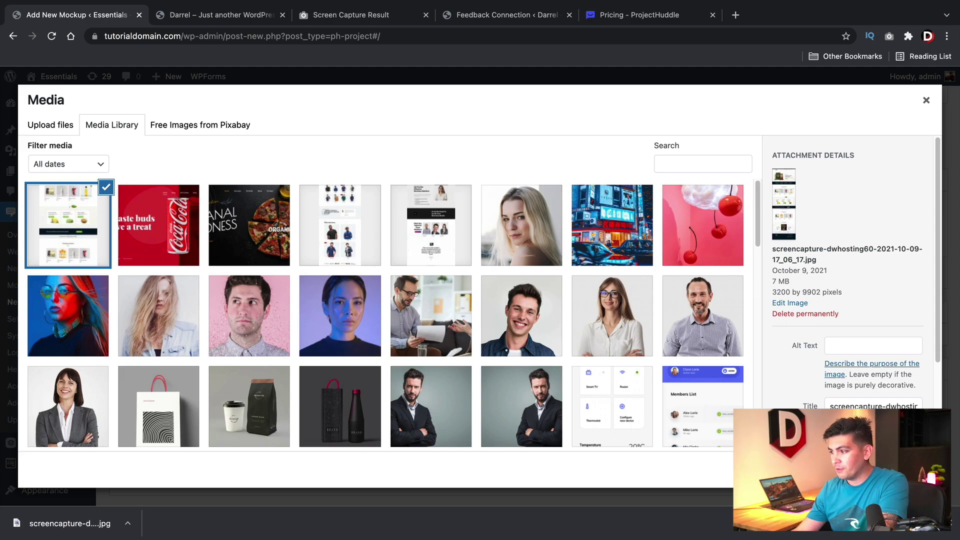
{"action": "left_click", "coordinate": [895, 470]}
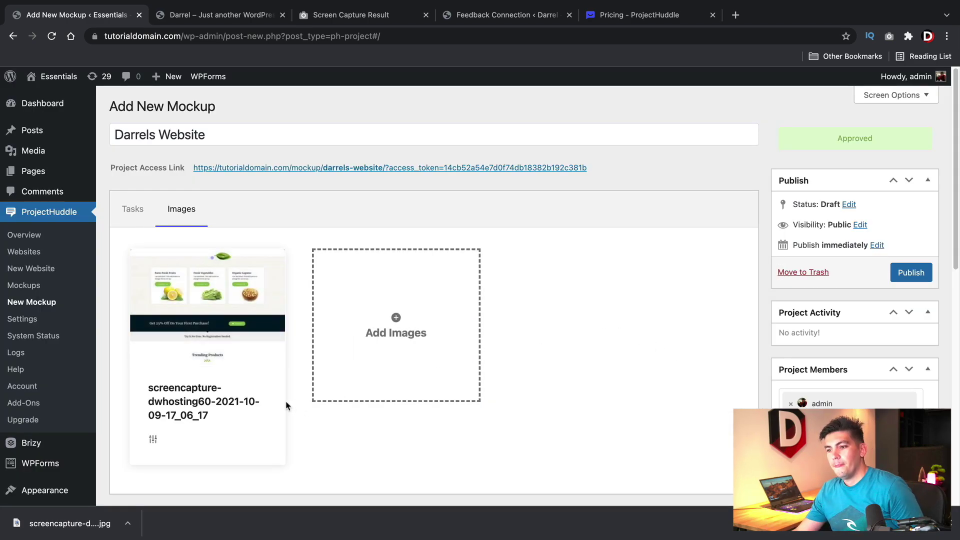
Set the mockup image title to 'Website We Are Working On'.
{"action": "left_click", "coordinate": [221, 413]}
{"action": "type", "text": "Website "}
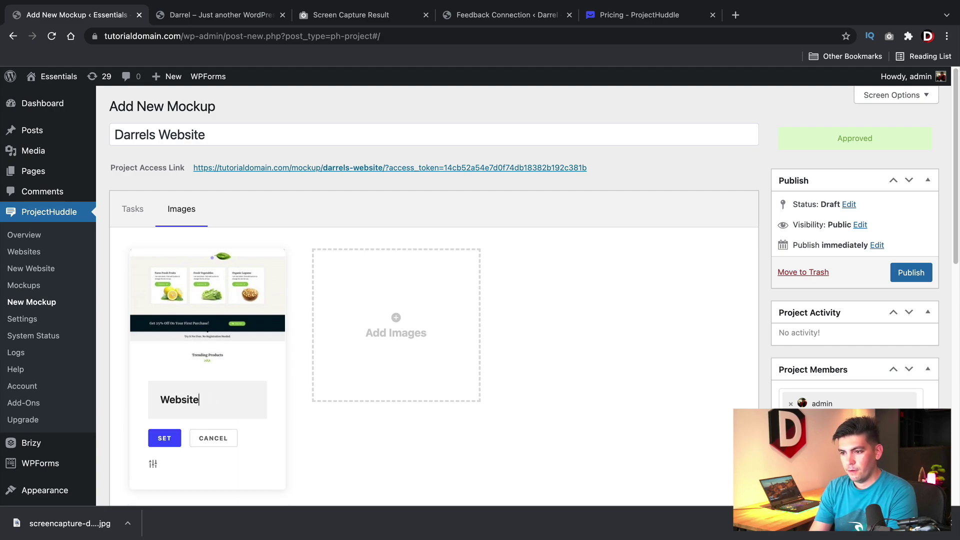
{"action": "type", "text": "Web"}
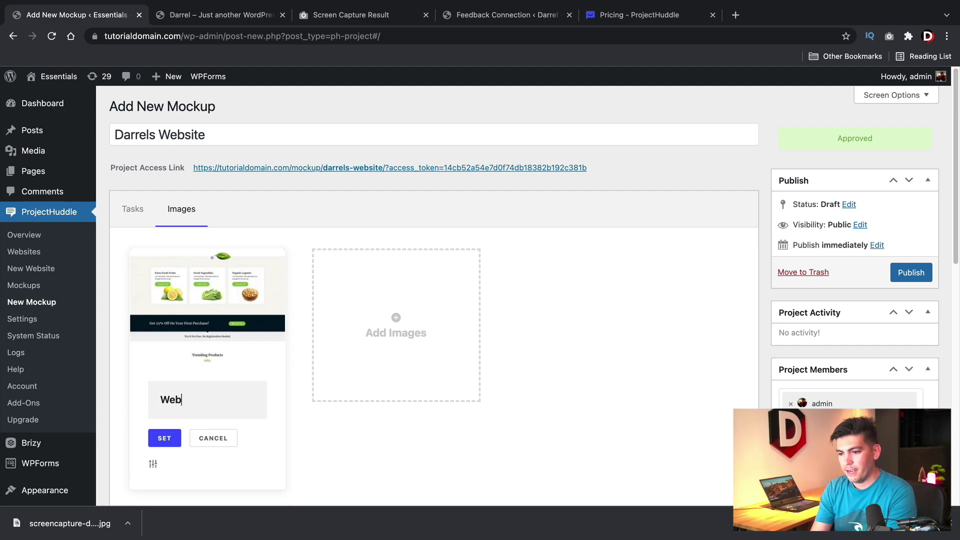
{"action": "type", "text": "site We Are Working On"}
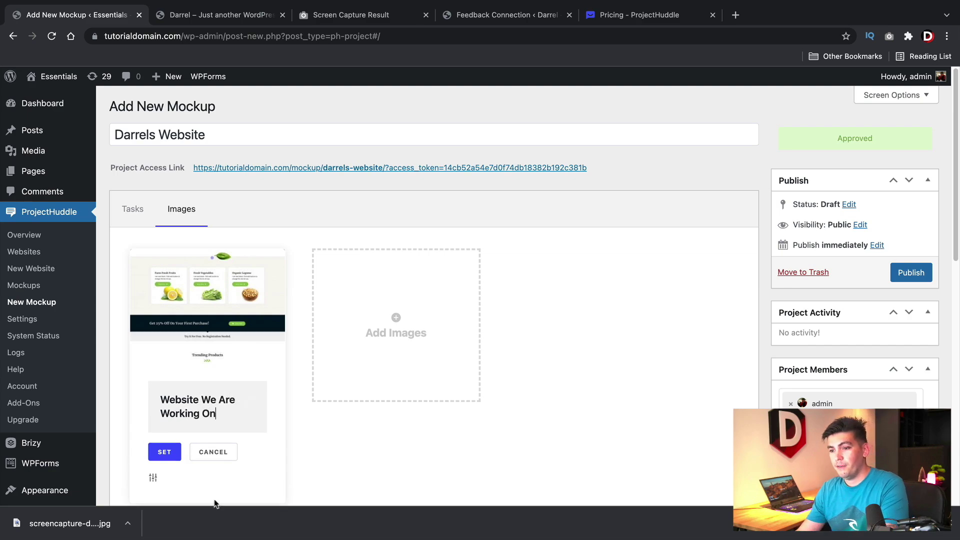
{"action": "left_click", "coordinate": [160, 456]}
Publish the Darrels Website mockup and bring up the Project Access Link's context menu.
{"action": "left_click", "coordinate": [892, 273]}
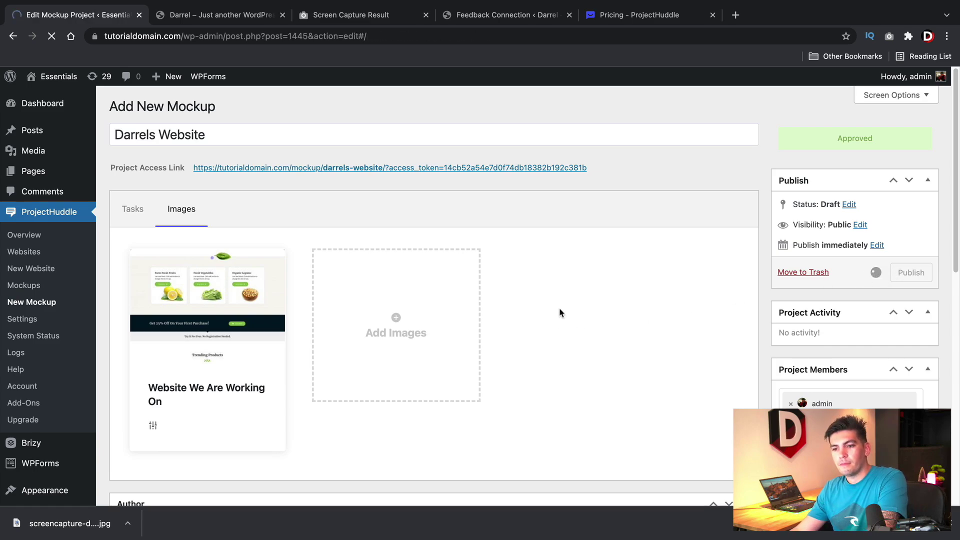
{"action": "scroll", "coordinate": [574, 287], "scroll_direction": "down", "scroll_amount": 2}
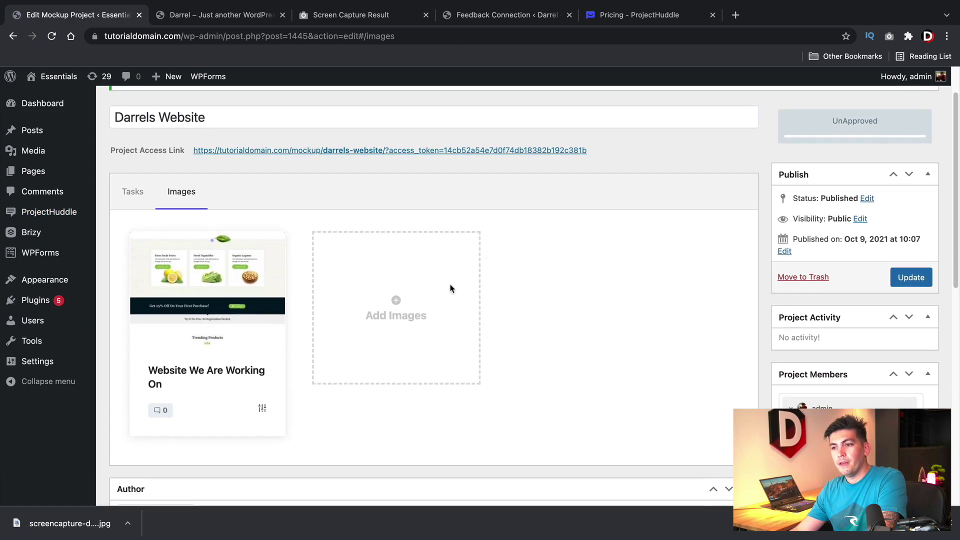
{"action": "mouse_move", "coordinate": [224, 153]}
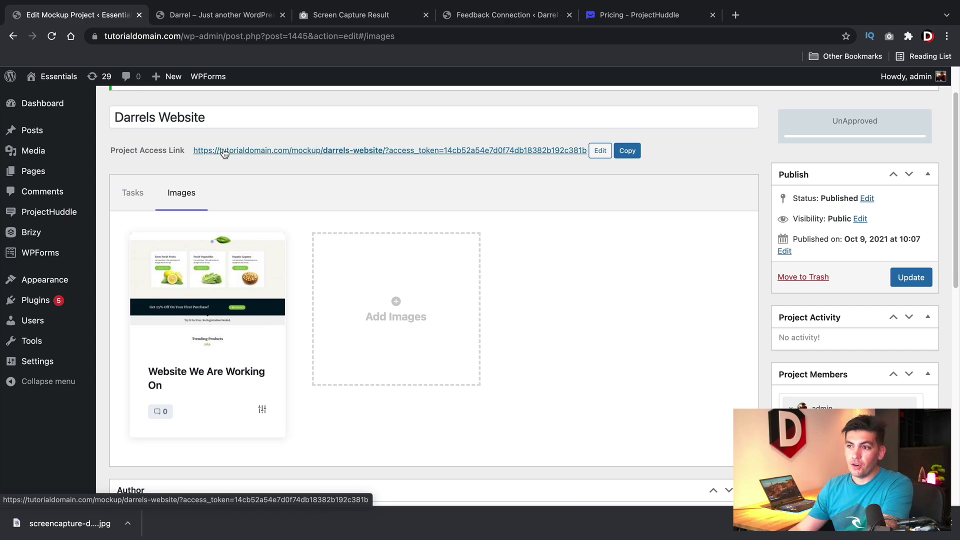
{"action": "right_click", "coordinate": [224, 152]}
Open the access link in an incognito window and view the 'Website We Are Working On' image.
{"action": "left_click", "coordinate": [245, 184]}
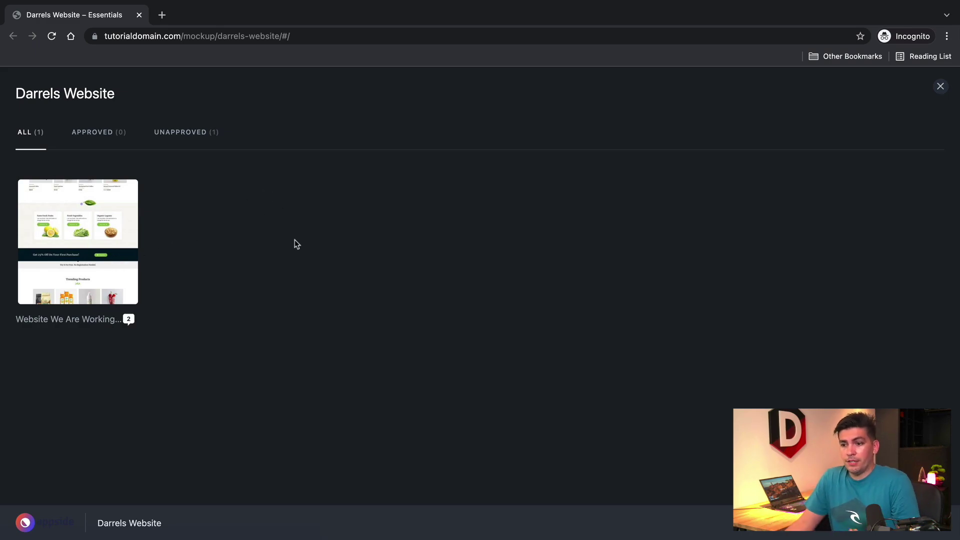
{"action": "left_click", "coordinate": [91, 252]}
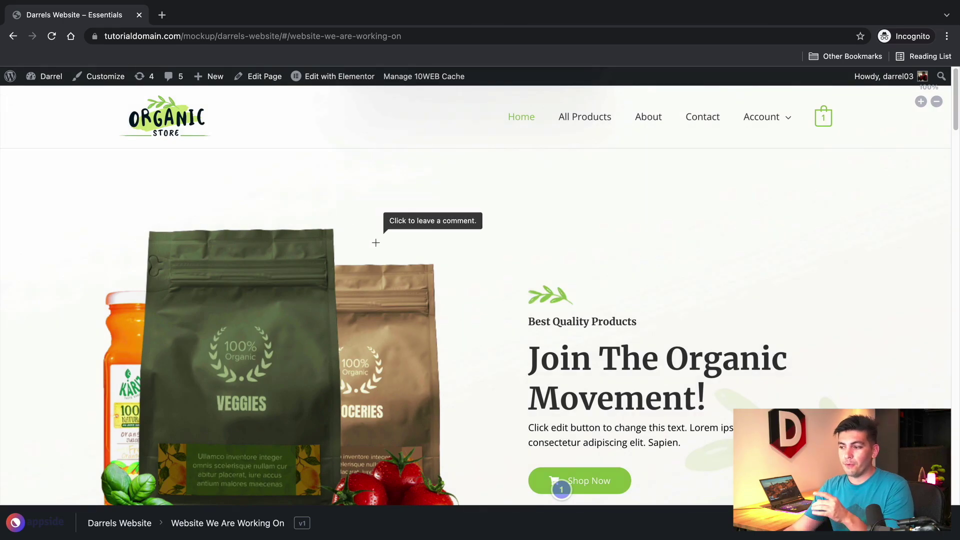
View and then close the existing comment on pin 1.
{"action": "scroll", "coordinate": [500, 350], "scroll_direction": "down", "scroll_amount": 2}
{"action": "left_click", "coordinate": [560, 387]}
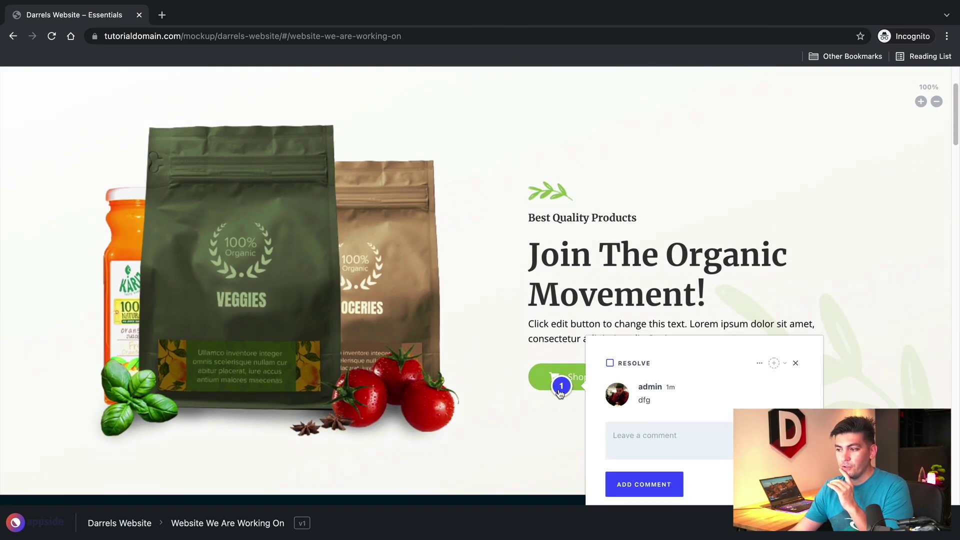
{"action": "scroll", "coordinate": [558, 393], "scroll_direction": "down", "scroll_amount": 8}
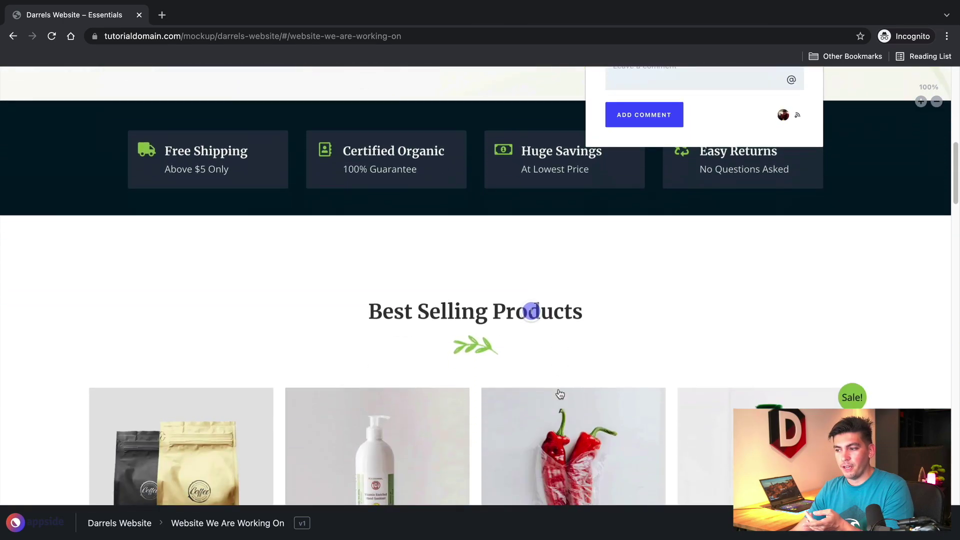
{"action": "left_click", "coordinate": [532, 313]}
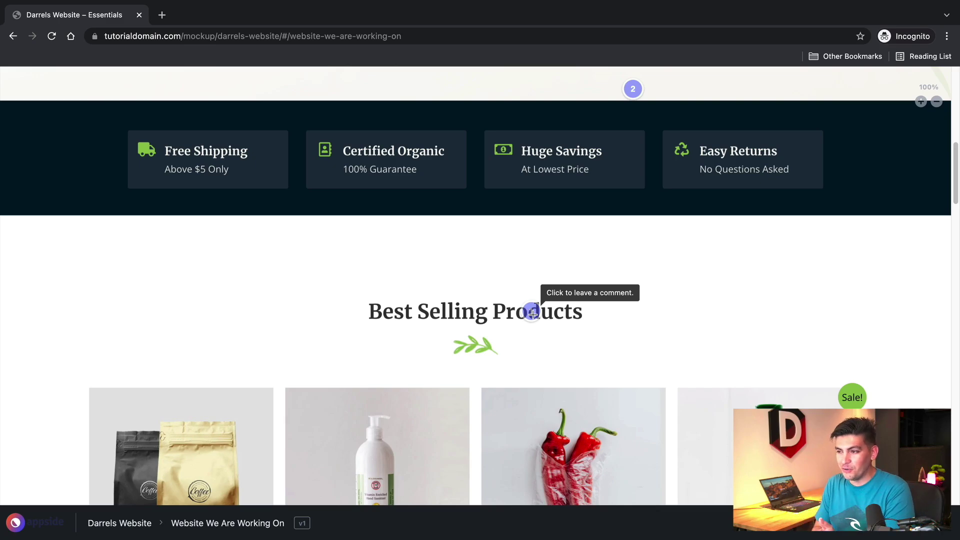
Pin a 'Take out leaf' comment on the leaf under Trending Products.
{"action": "scroll", "coordinate": [534, 314], "scroll_direction": "down", "scroll_amount": 8}
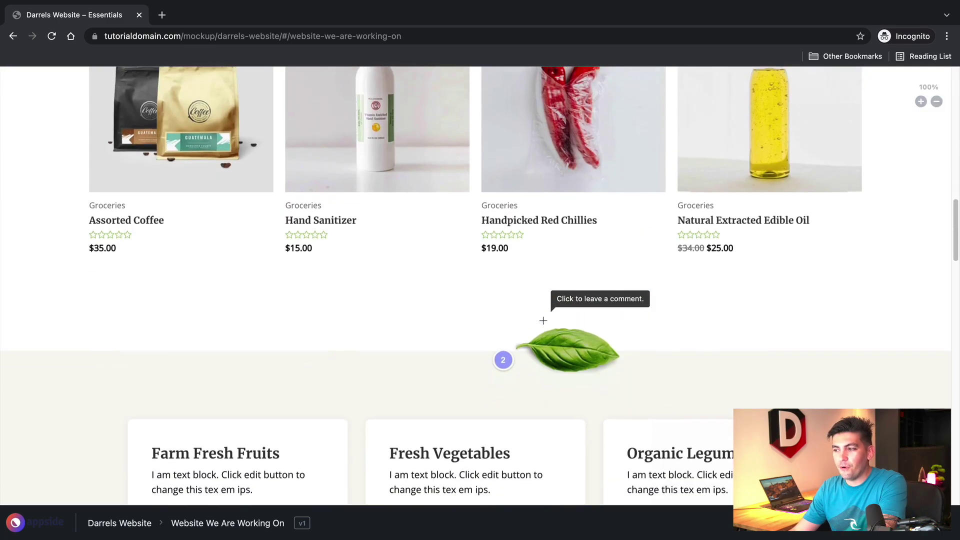
{"action": "scroll", "coordinate": [543, 320], "scroll_direction": "down", "scroll_amount": 12}
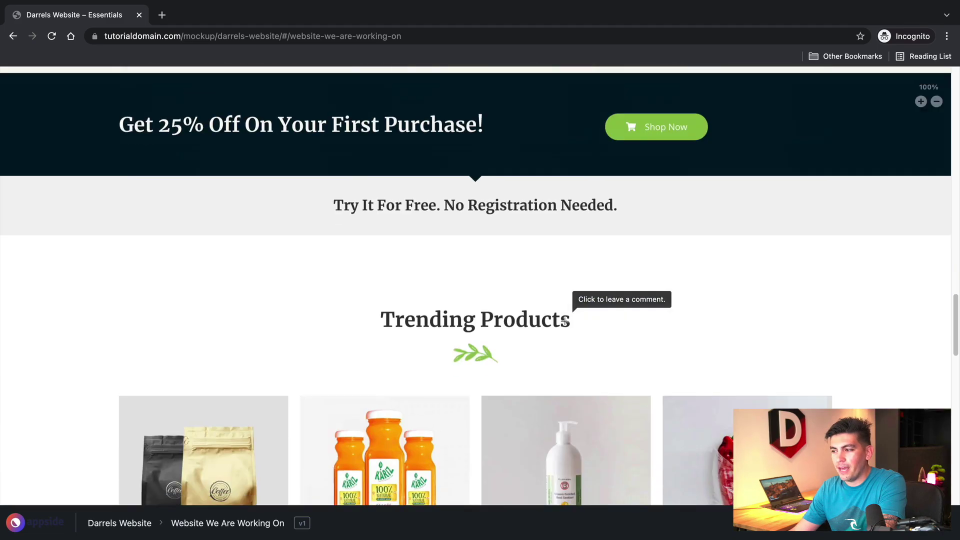
{"action": "scroll", "coordinate": [555, 317], "scroll_direction": "up", "scroll_amount": 2}
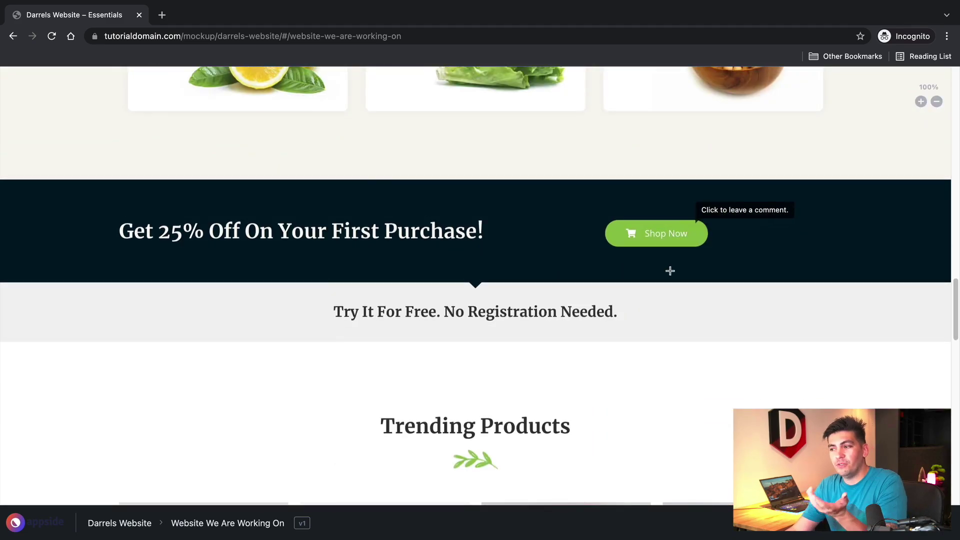
{"action": "scroll", "coordinate": [553, 394], "scroll_direction": "down", "scroll_amount": 2}
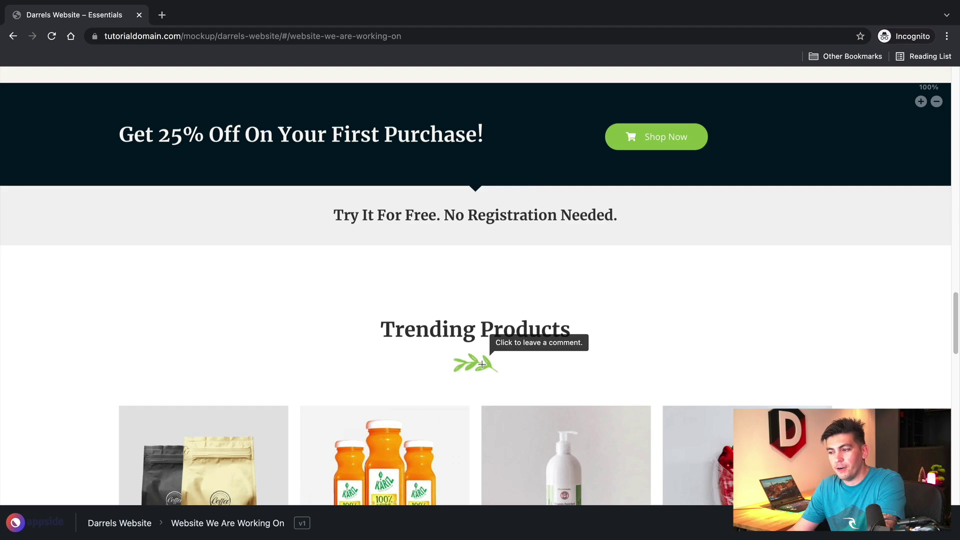
{"action": "left_click", "coordinate": [482, 364]}
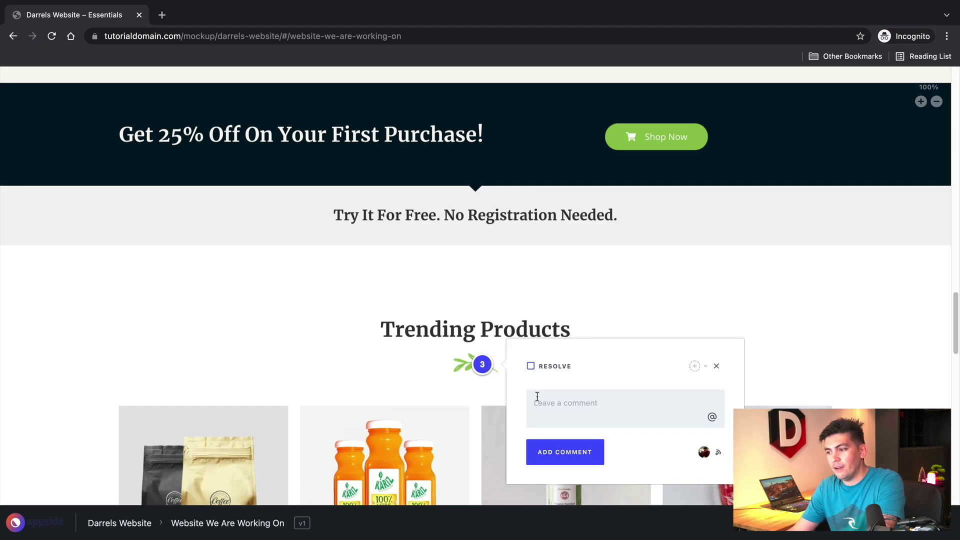
{"action": "type", "text": "Take out lea"}
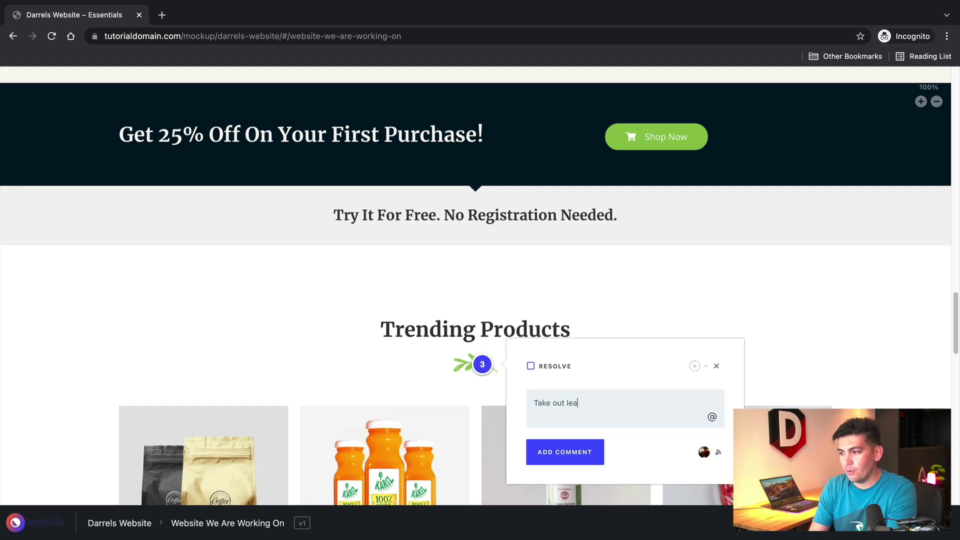
{"action": "type", "text": "f"}
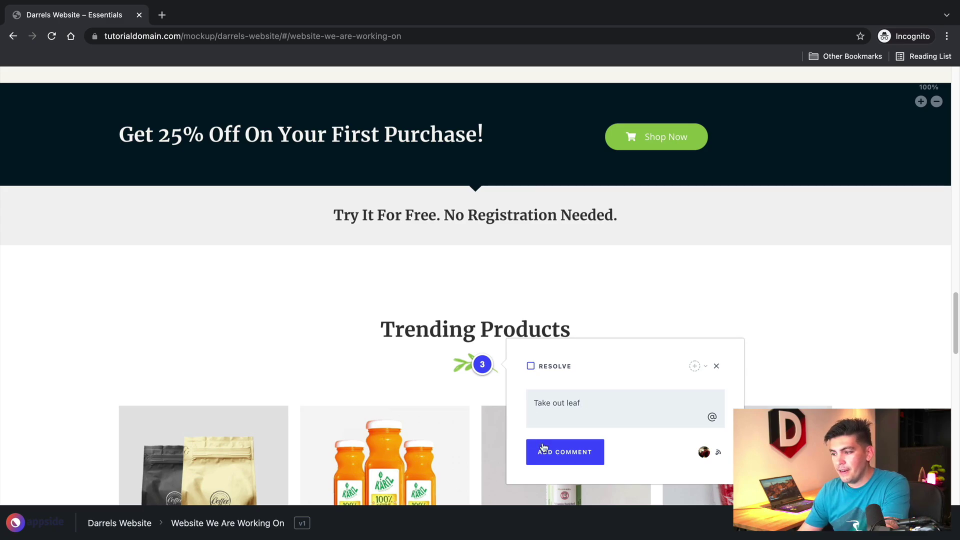
{"action": "left_click", "coordinate": [544, 450]}
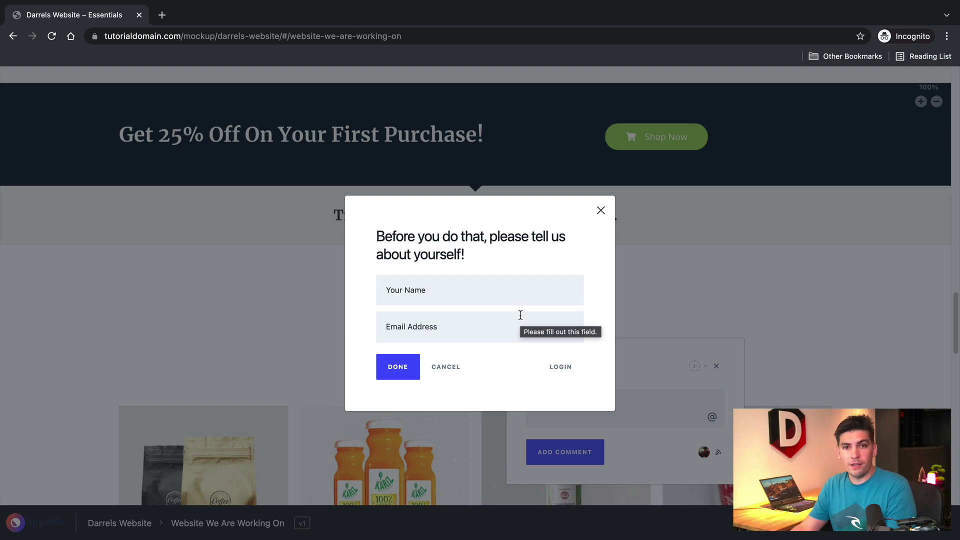
Enter the guest's name and e-mail address and submit to post the comment.
{"action": "left_click", "coordinate": [524, 289]}
{"action": "type", "text": "Darerl"}
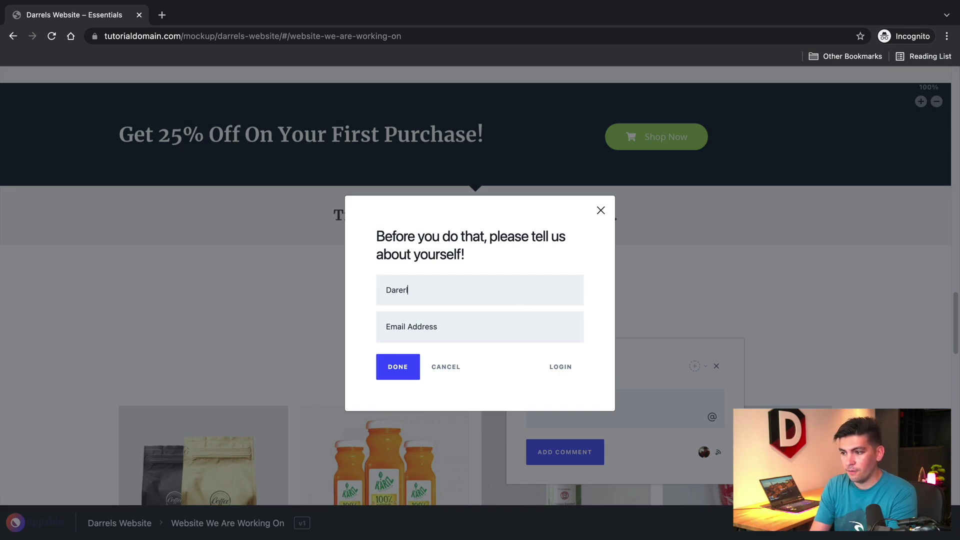
{"action": "triple_click", "coordinate": [492, 289]}
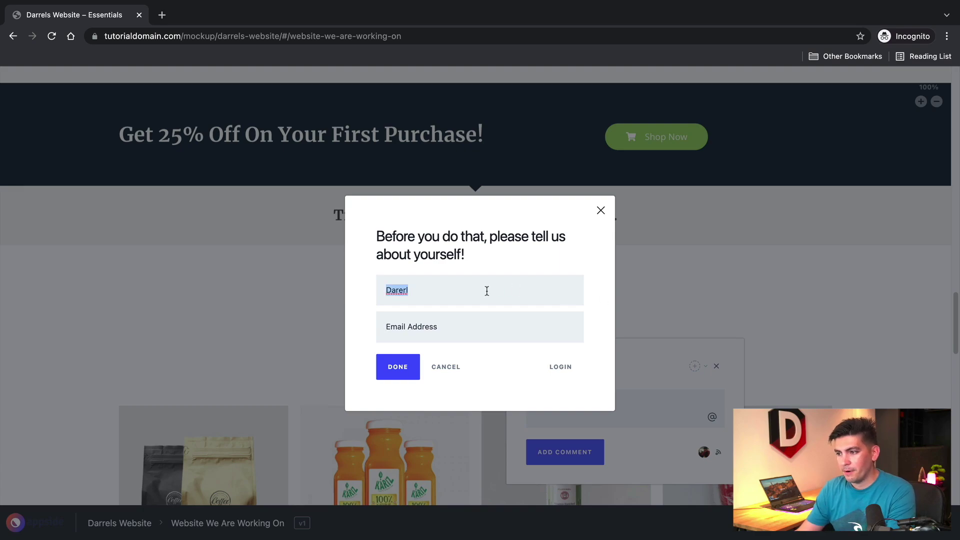
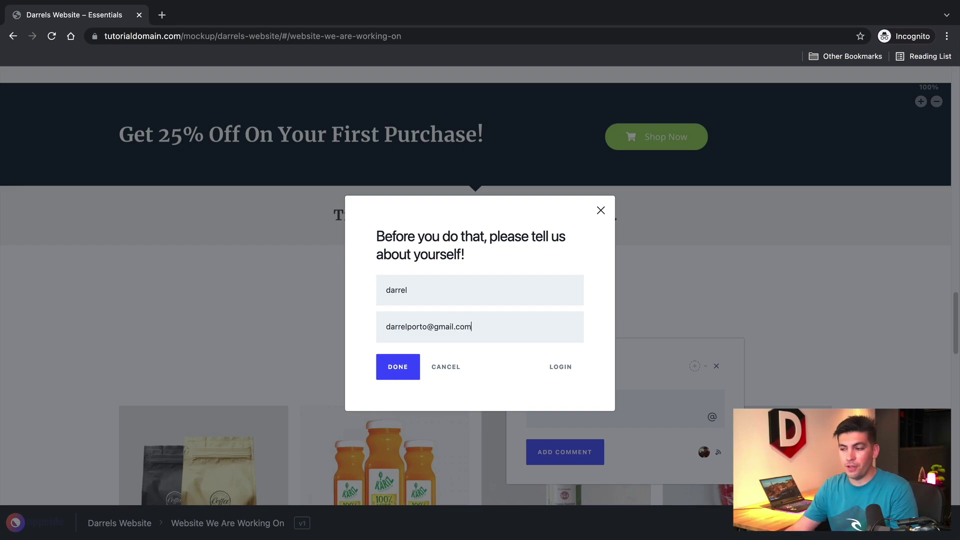
{"action": "left_click", "coordinate": [396, 374]}
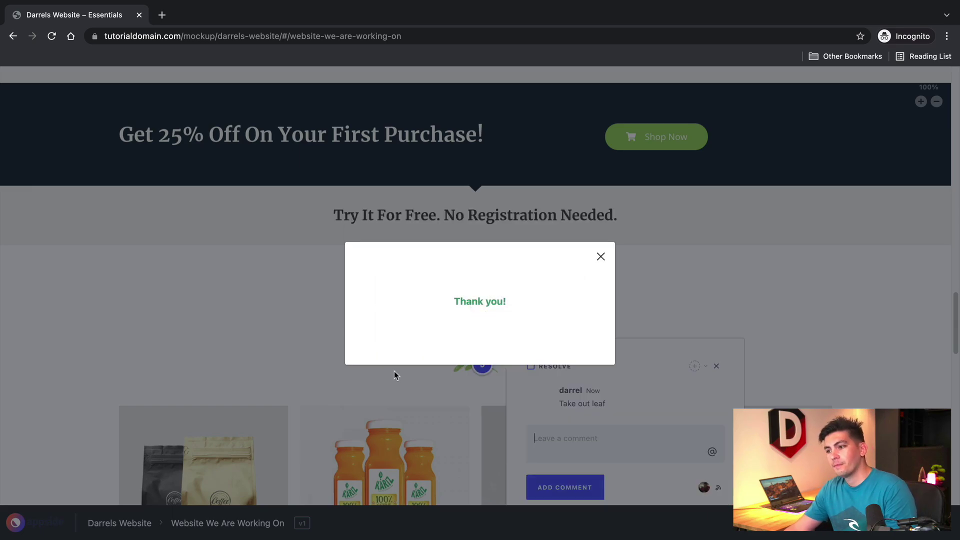
Dismiss the thank-you message and close the incognito mockup window.
{"action": "left_click", "coordinate": [607, 249]}
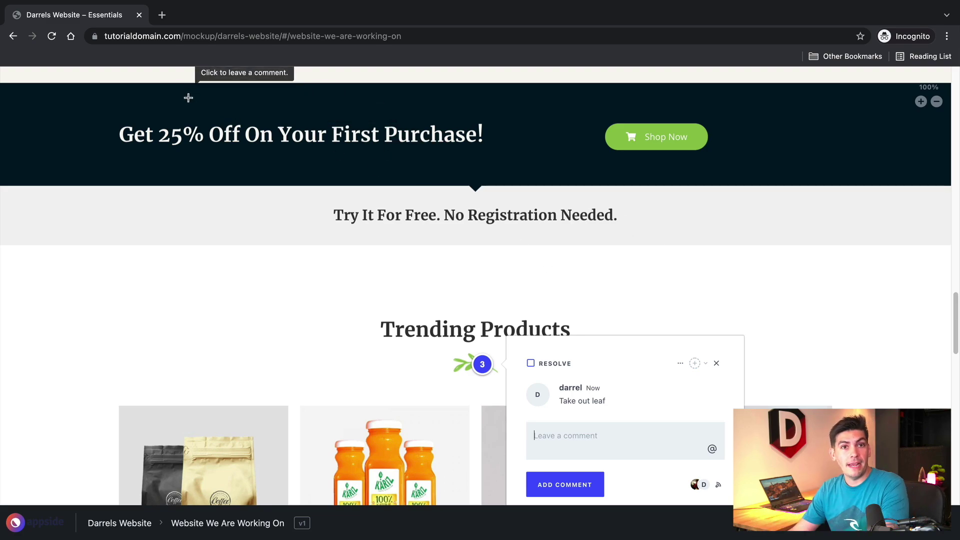
{"action": "left_click", "coordinate": [140, 15]}
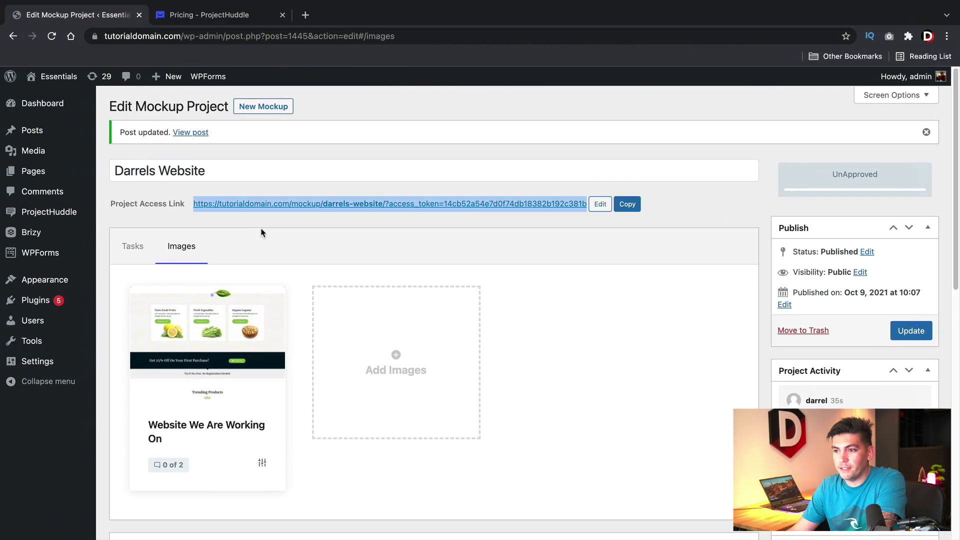
Update the project, check Project Activity for the Take out leaf comment, then view the pricing page.
{"action": "left_click", "coordinate": [906, 336]}
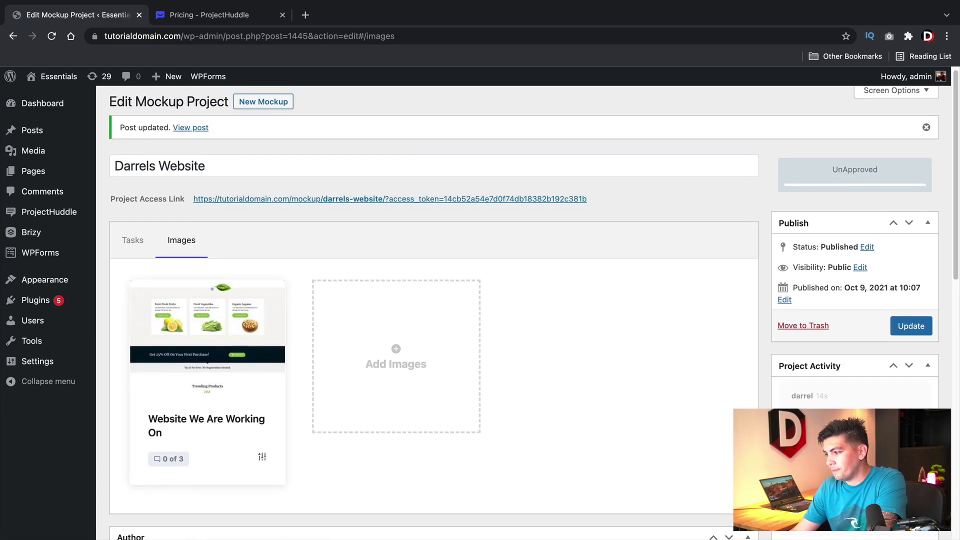
{"action": "scroll", "coordinate": [844, 399], "scroll_direction": "down", "scroll_amount": 6}
{"action": "scroll", "coordinate": [815, 330], "scroll_direction": "up", "scroll_amount": 5}
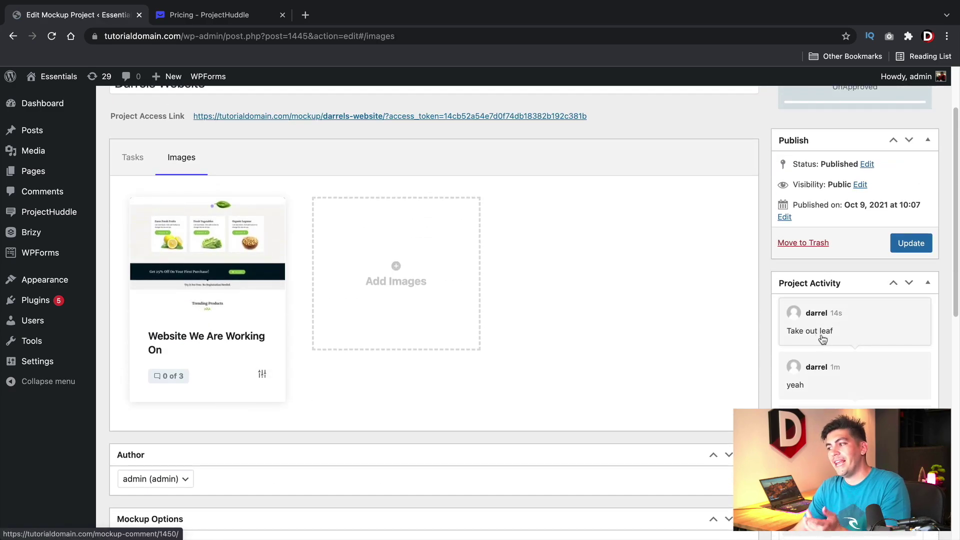
{"action": "scroll", "coordinate": [202, 182], "scroll_direction": "up", "scroll_amount": 1}
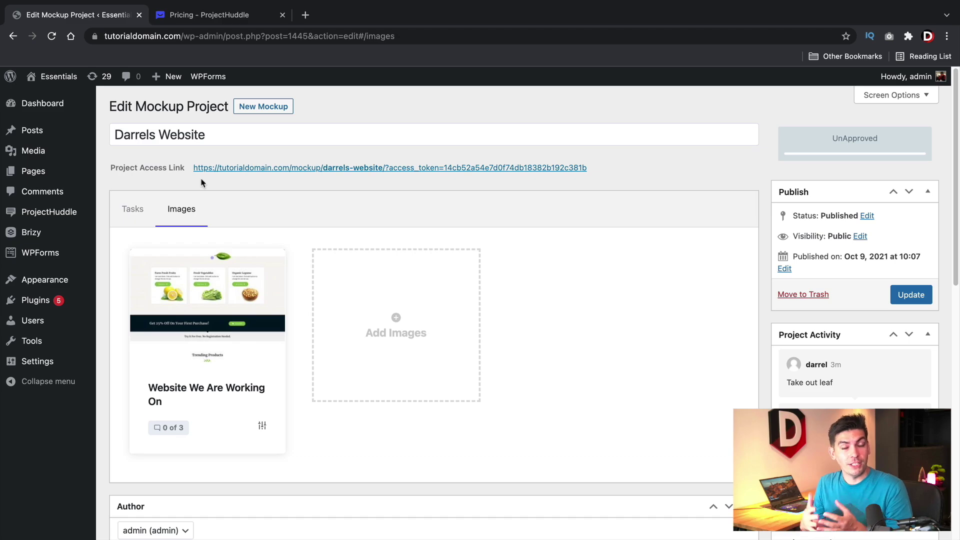
{"action": "left_click", "coordinate": [238, 20]}
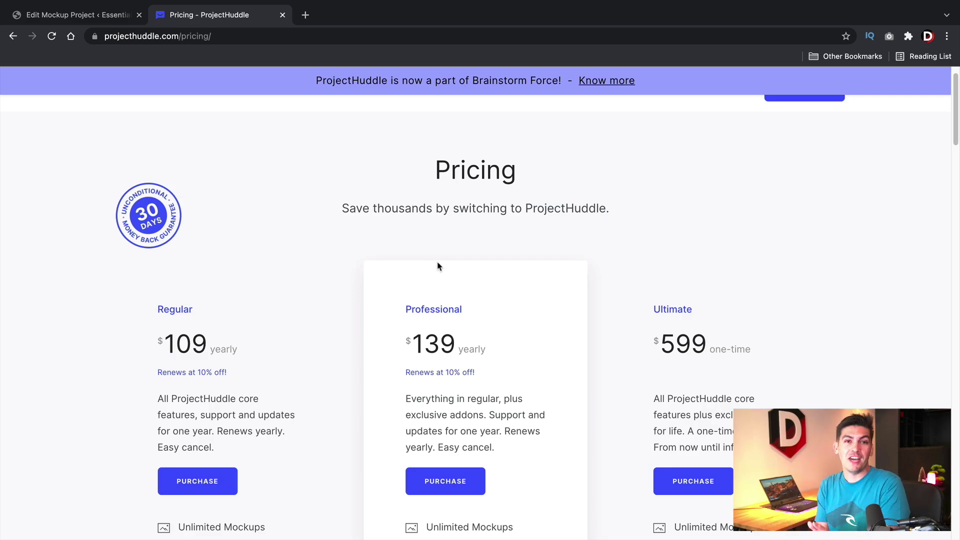
Look over the Regular, Professional and Ultimate plans and File Uploads, then return to the Darrels Website edit page.
{"action": "scroll", "coordinate": [429, 272], "scroll_direction": "down", "scroll_amount": 5}
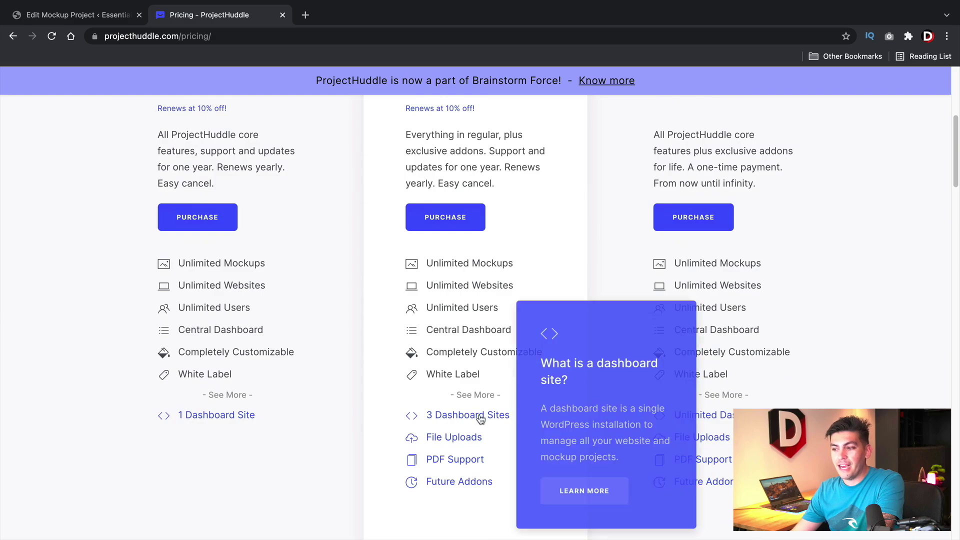
{"action": "mouse_move", "coordinate": [469, 442]}
{"action": "scroll", "coordinate": [469, 442], "scroll_direction": "up", "scroll_amount": 5}
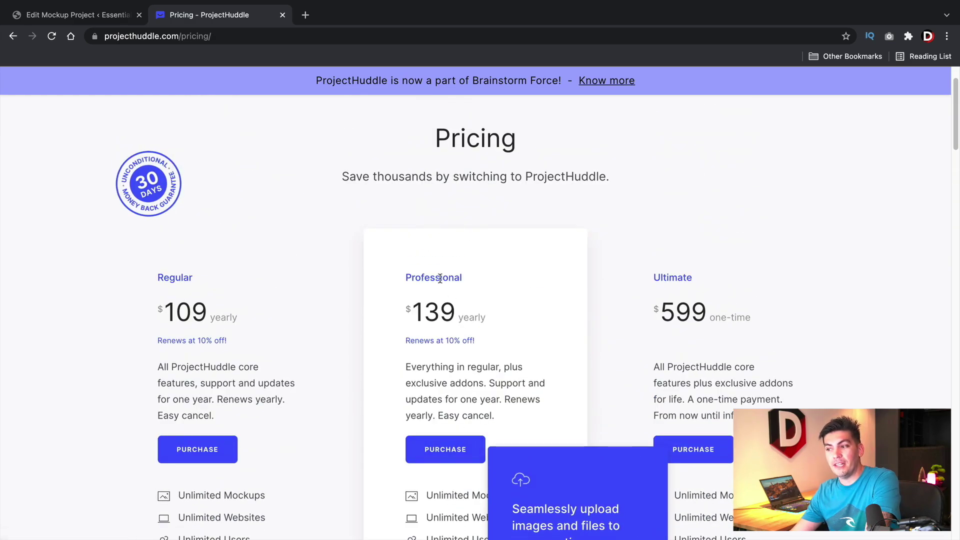
{"action": "left_click", "coordinate": [107, 16]}
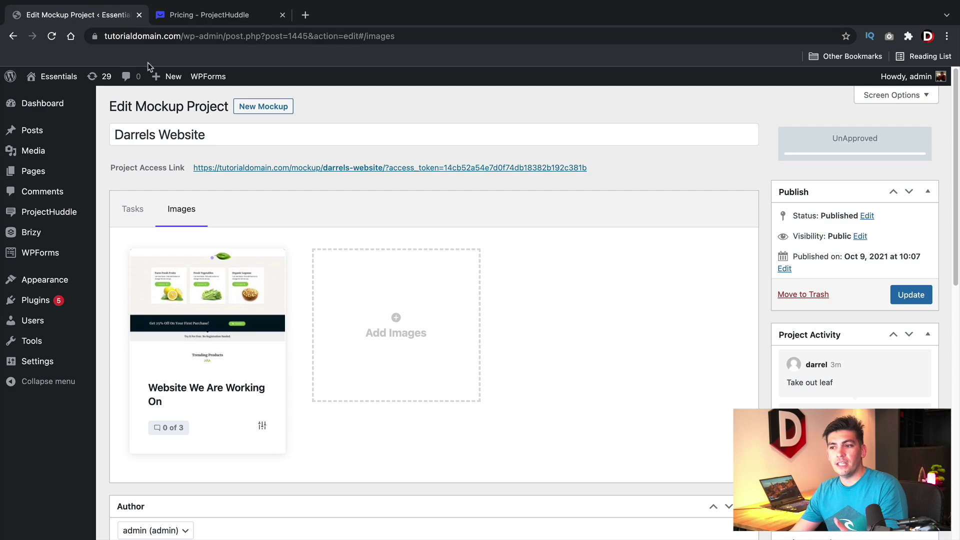
Open the Project Access Link in an incognito window.
{"action": "right_click", "coordinate": [247, 171]}
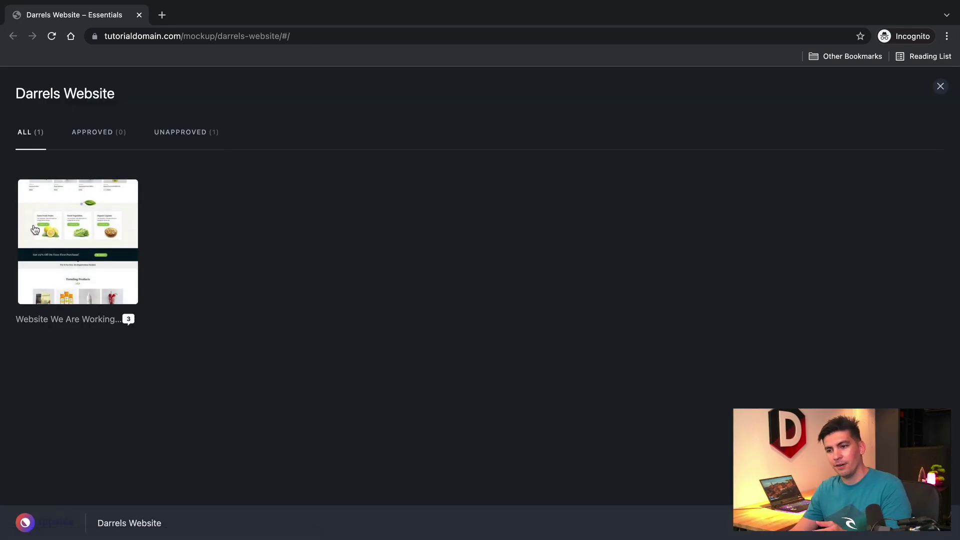
Open the mockup, add pin 4 on the Veggies bag, and register as a guest with name and email.
{"action": "left_click", "coordinate": [34, 230]}
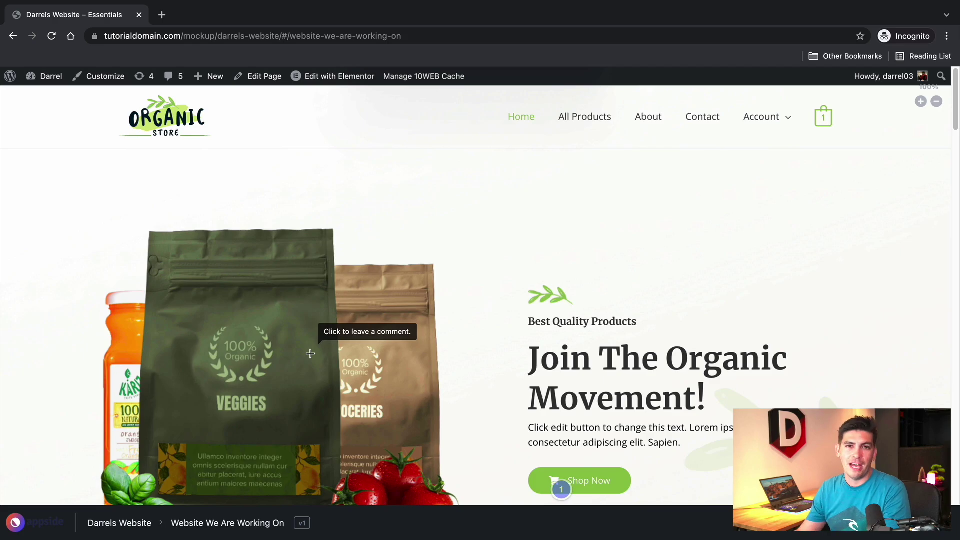
{"action": "left_click", "coordinate": [311, 354]}
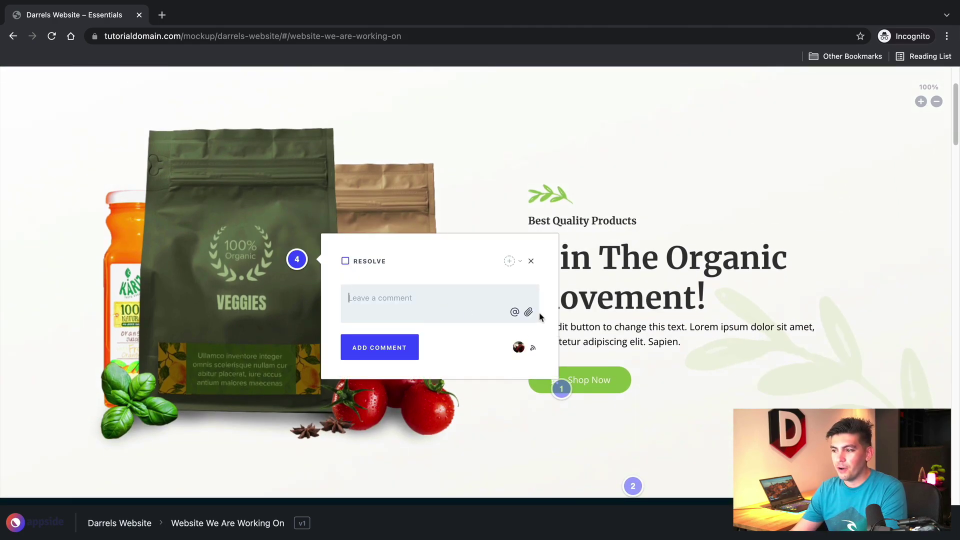
{"action": "left_click", "coordinate": [528, 312]}
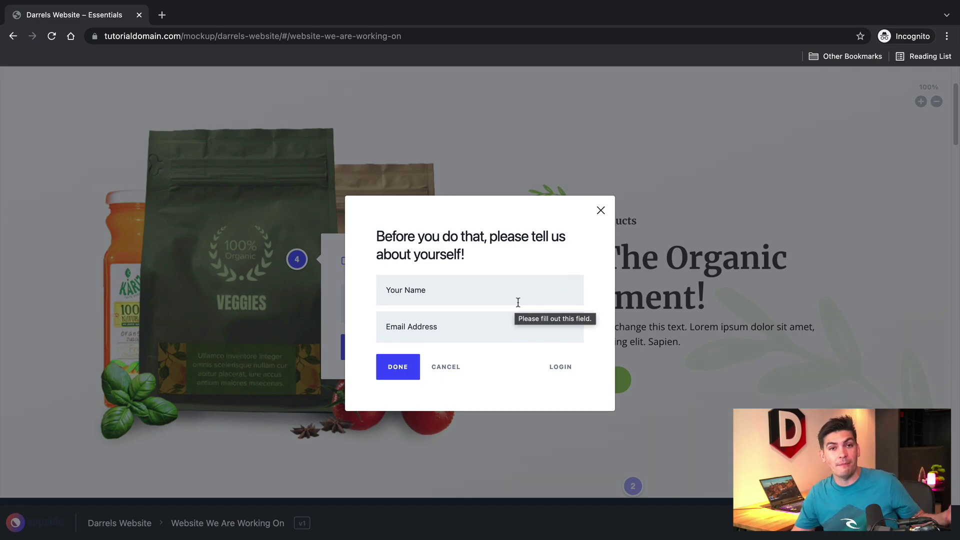
{"action": "left_click", "coordinate": [508, 282]}
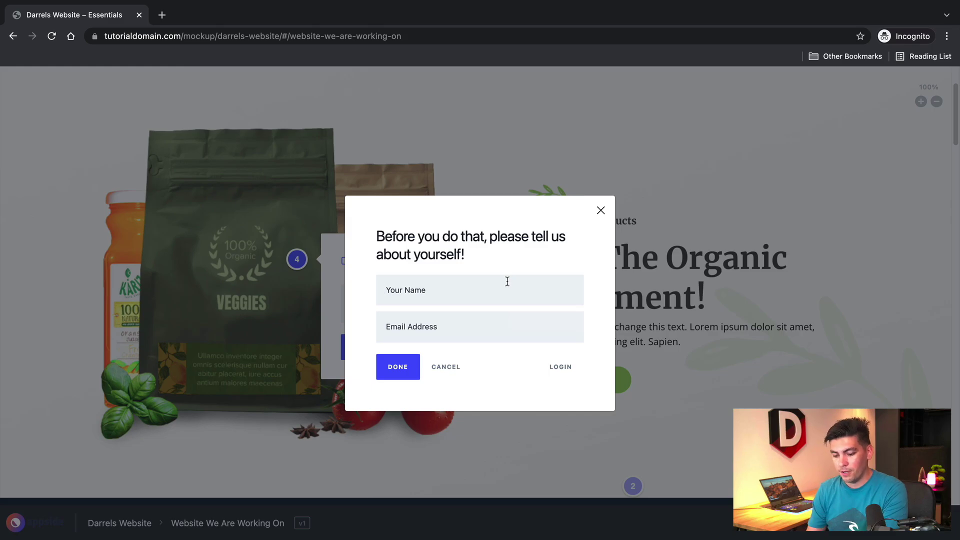
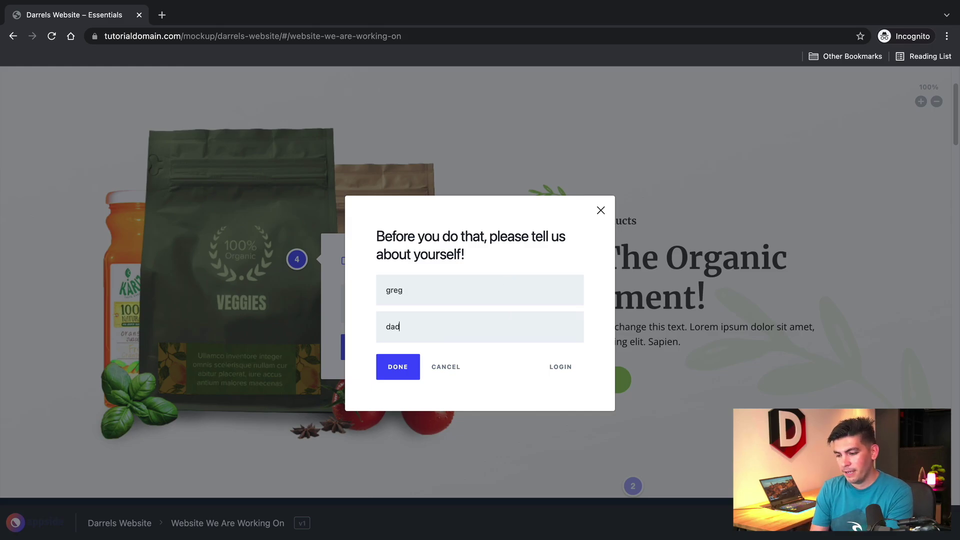
{"action": "key", "text": "Return"}
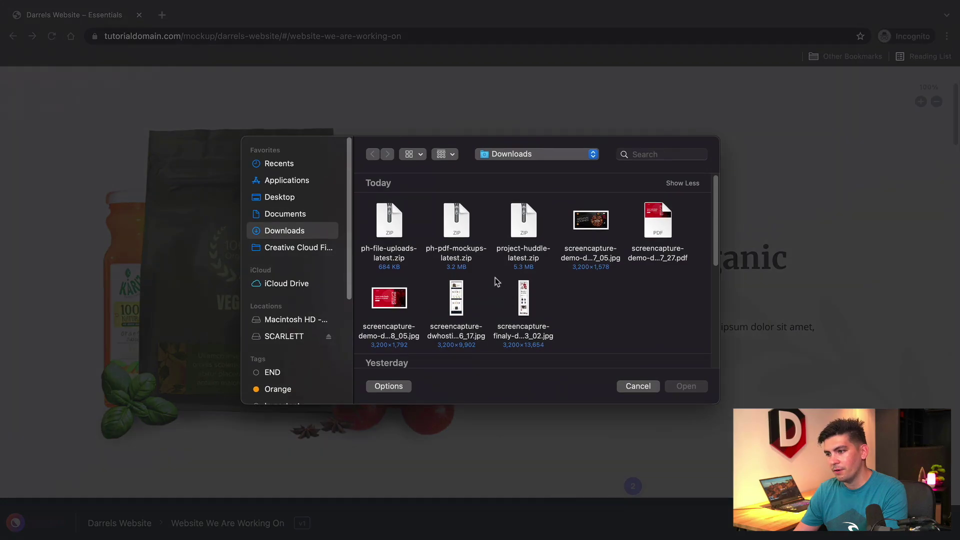
Attach the screenshot file, post the comment 'here' on pin 4, and close the thread.
{"action": "double_click", "coordinate": [592, 218]}
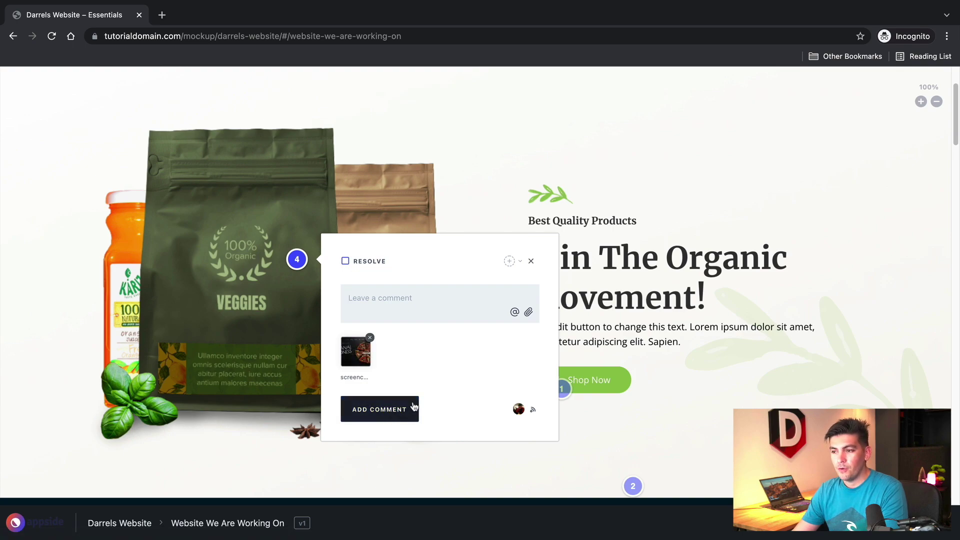
{"action": "left_click", "coordinate": [405, 298]}
{"action": "type", "text": "here"}
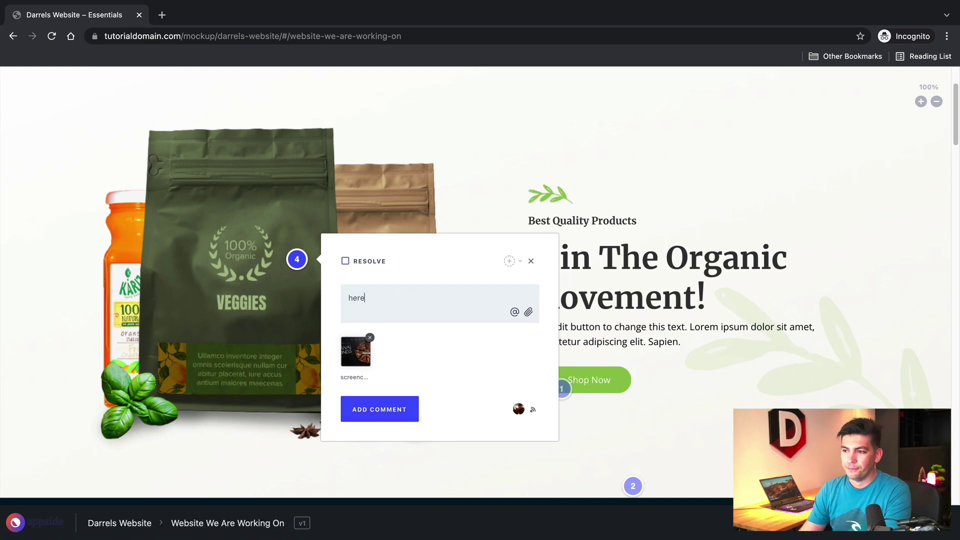
{"action": "left_click", "coordinate": [388, 416]}
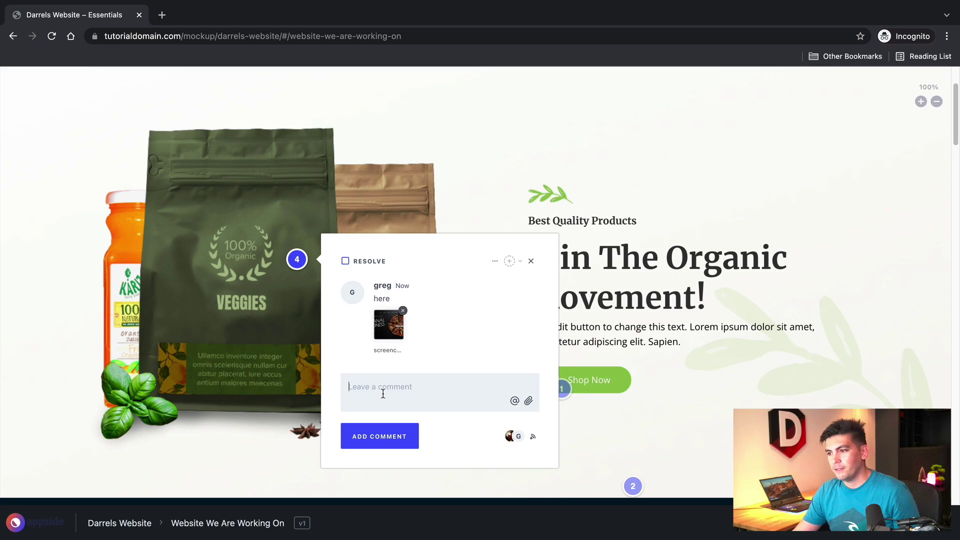
{"action": "left_click", "coordinate": [531, 260]}
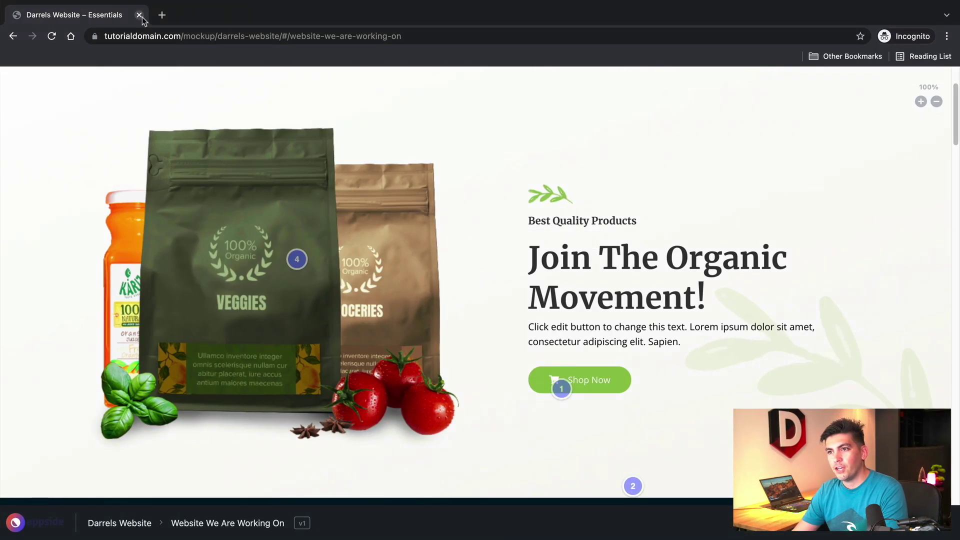
Close the guest window, reload the edit page, and open the guest's 'here' comment from Project Activity.
{"action": "left_click", "coordinate": [139, 15]}
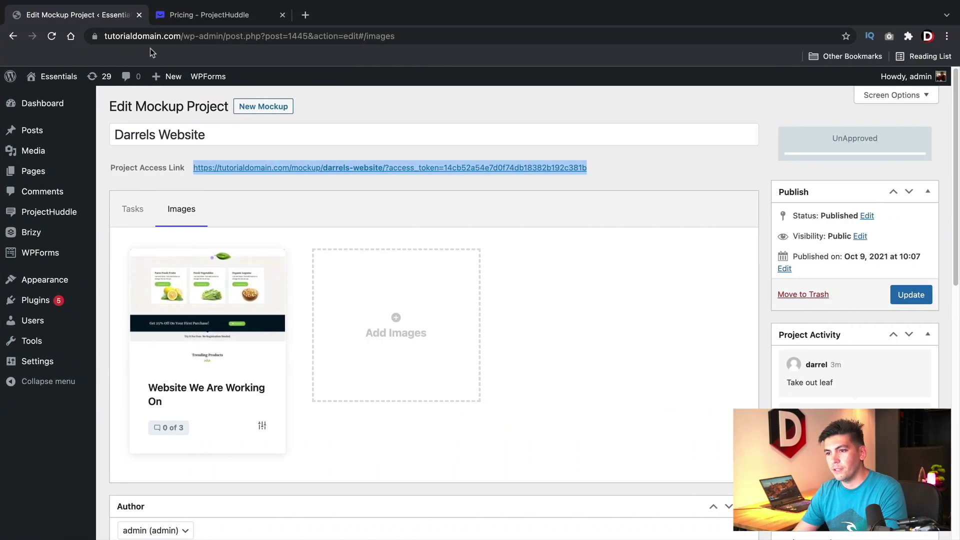
{"action": "left_click", "coordinate": [55, 39]}
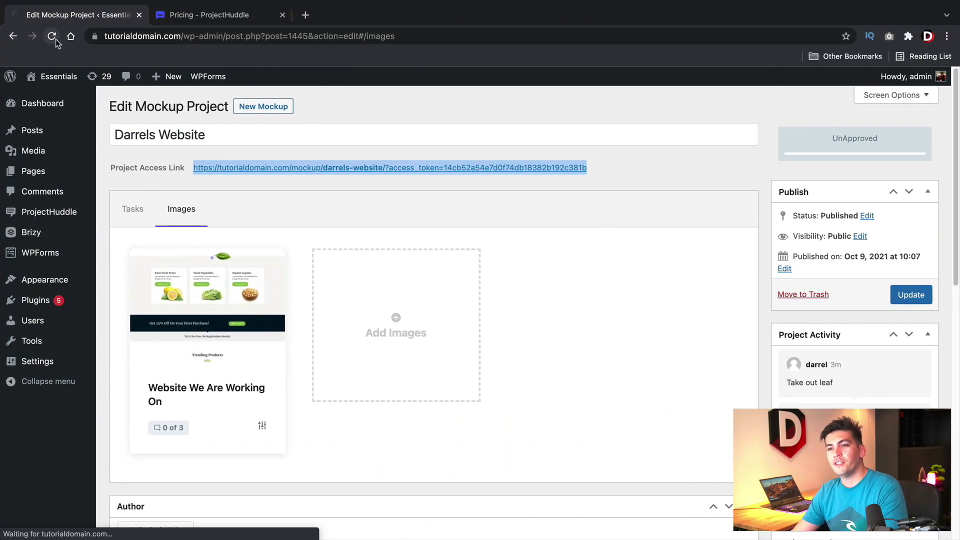
{"action": "scroll", "coordinate": [310, 264], "scroll_direction": "down", "scroll_amount": 4}
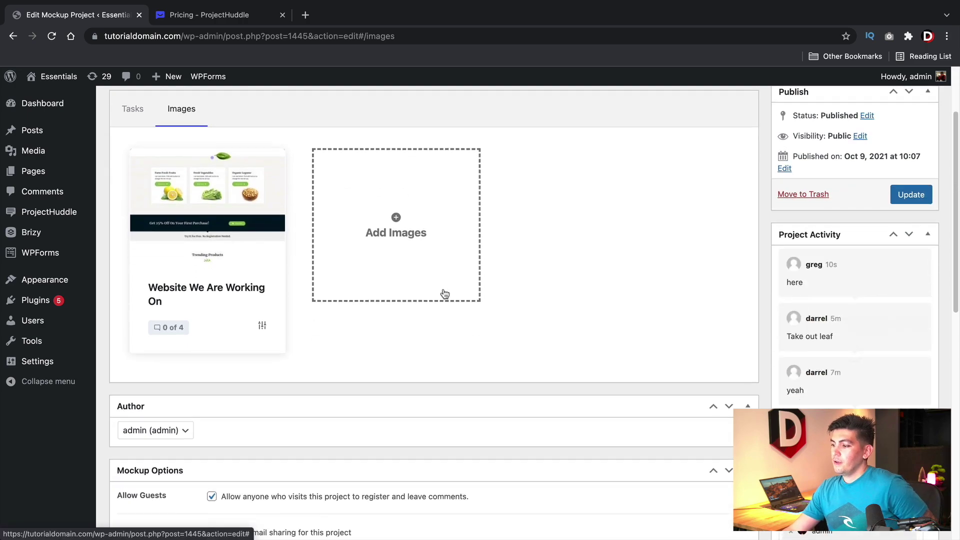
{"action": "scroll", "coordinate": [444, 294], "scroll_direction": "up", "scroll_amount": 3}
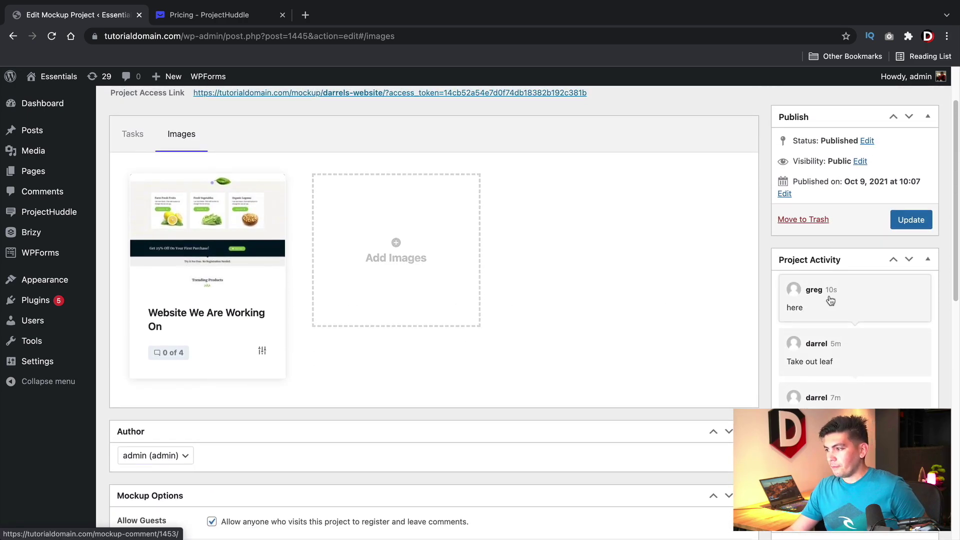
{"action": "left_click", "coordinate": [830, 300]}
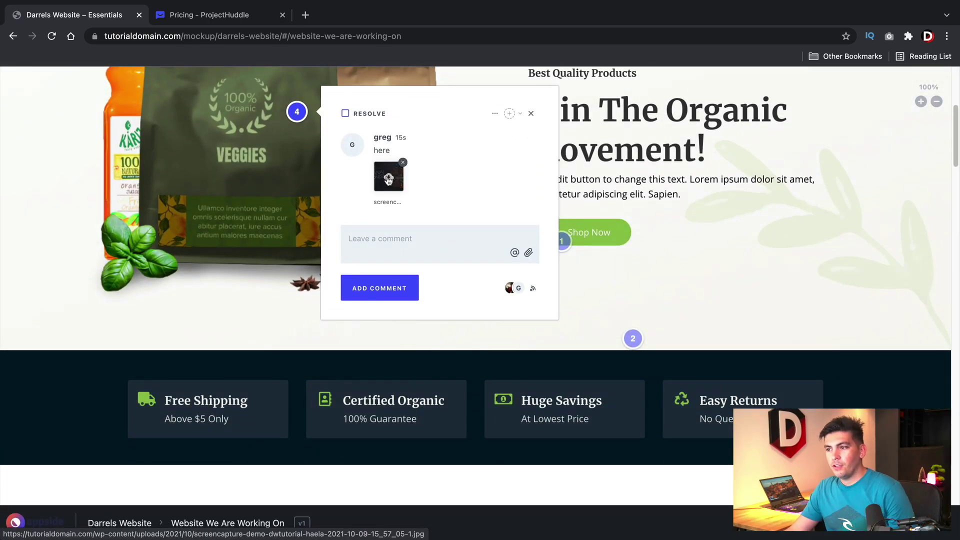
Download the comment's attached screenshot JPEG, then return to the ProjectHuddle pricing page.
{"action": "left_click", "coordinate": [389, 180]}
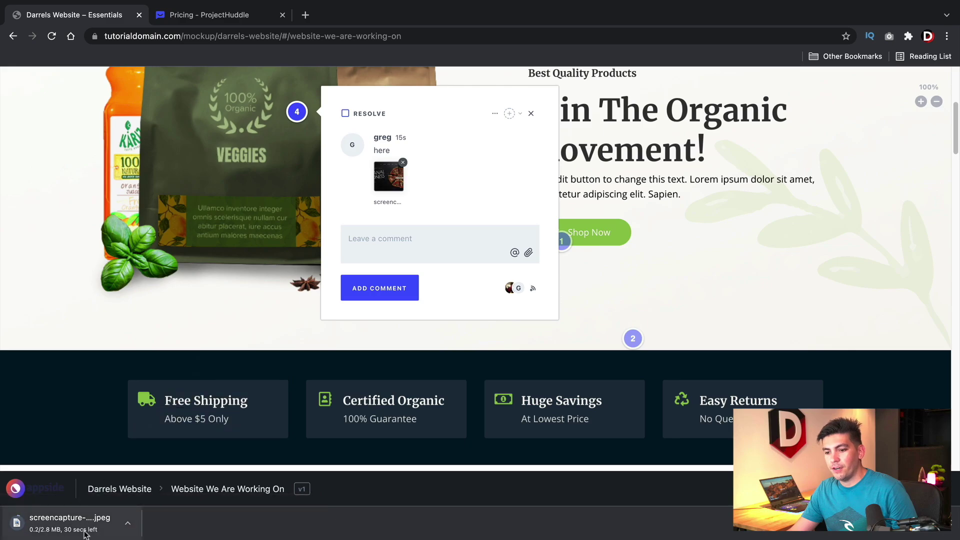
{"action": "scroll", "coordinate": [185, 400], "scroll_direction": "up", "scroll_amount": 5}
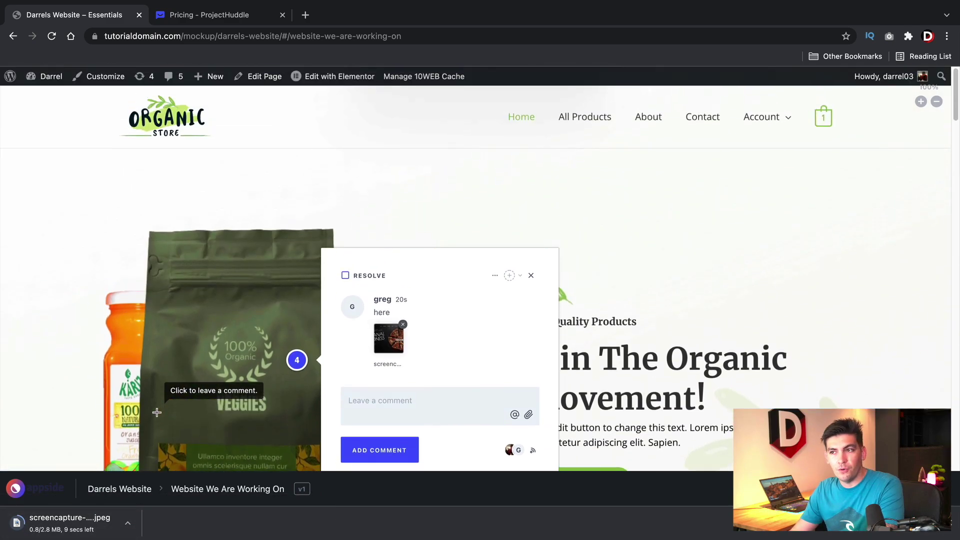
{"action": "left_click", "coordinate": [220, 17]}
{"action": "scroll", "coordinate": [251, 211], "scroll_direction": "up", "scroll_amount": 2}
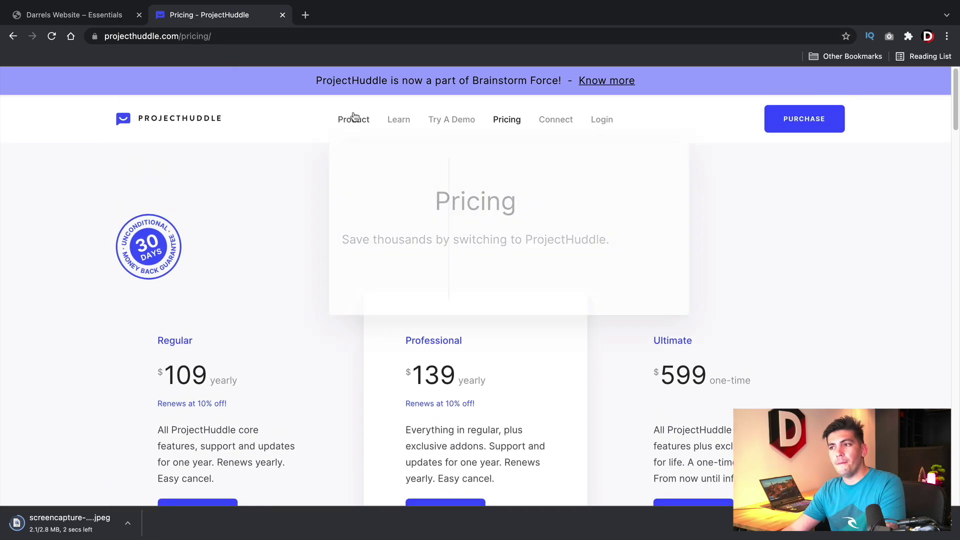
Go to the ProjectHuddle homepage and close the finished download shelf.
{"action": "left_click", "coordinate": [205, 118]}
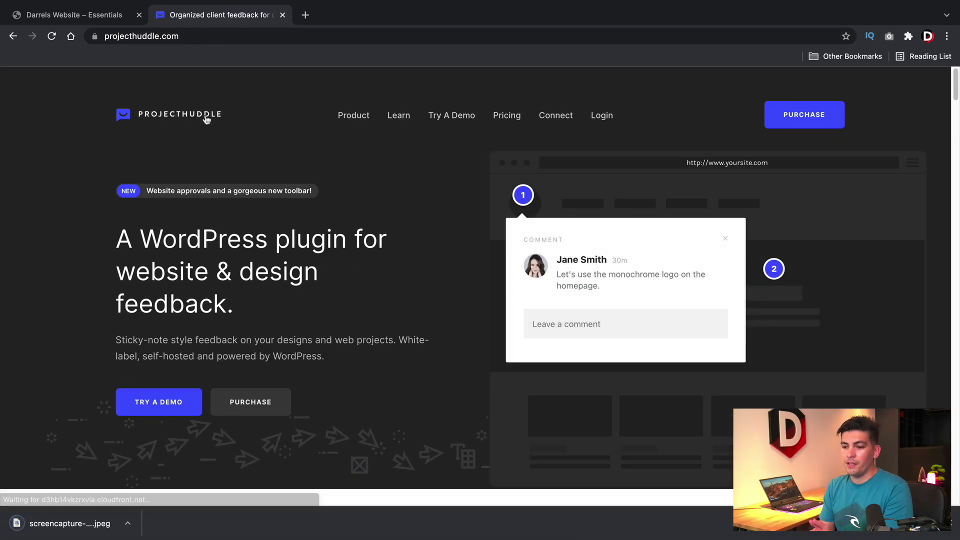
{"action": "left_click", "coordinate": [951, 524]}
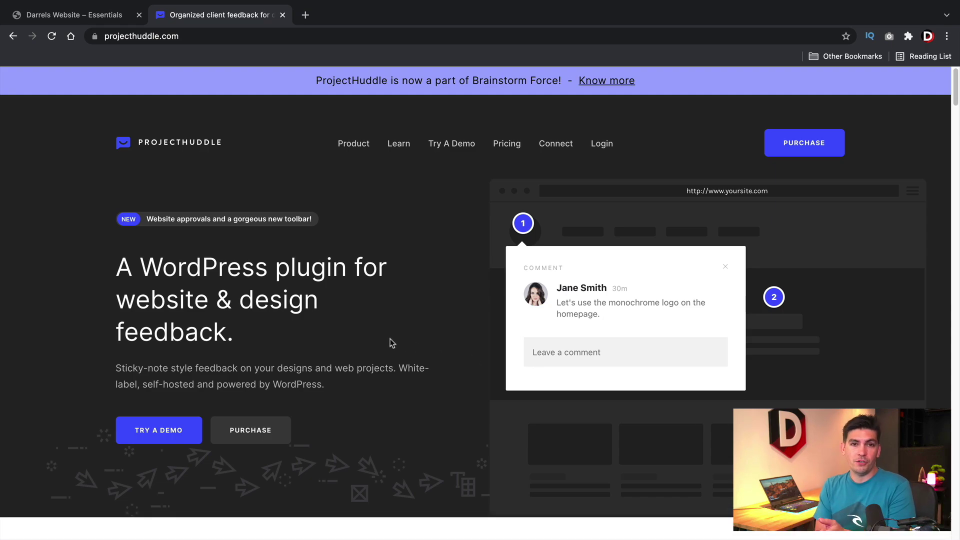